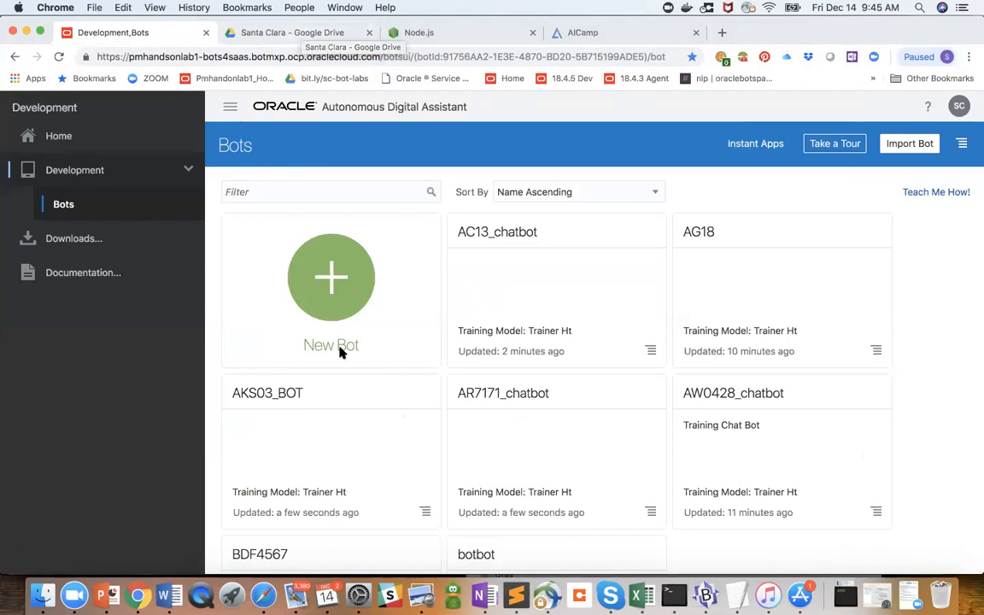
- Start creating a new bot and name it SP_Random_1214_chatbot
left_click(329, 299)
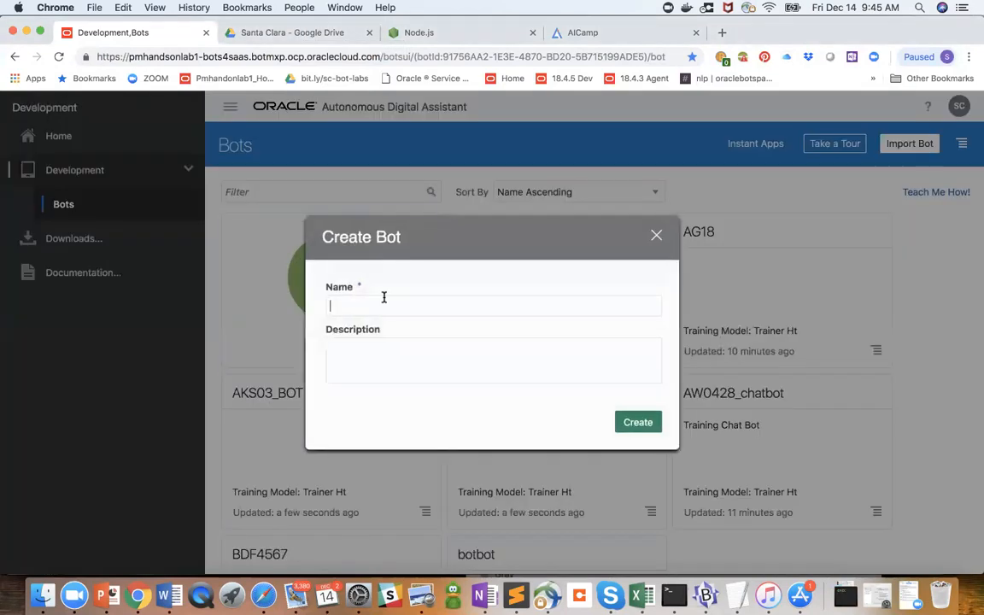
type("SP_Random_1214_chatbot")
- Enter the creator's full name followed by "trialchatbot" as the description and create the bot
left_click(512, 359)
type("Sweta PAtel")
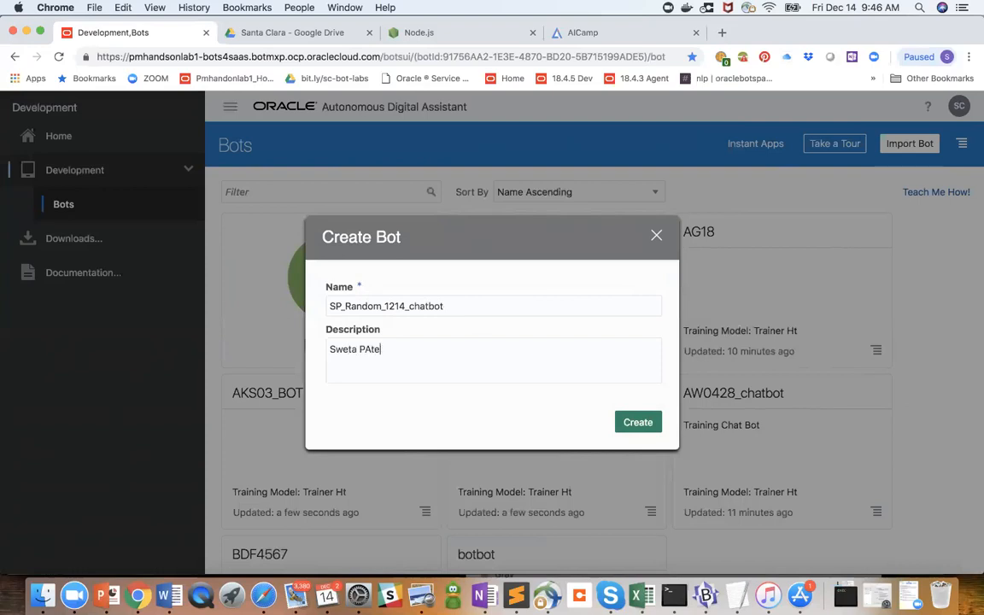
key("BackSpace")
key("BackSpace")
key("BackSpace")
key("BackSpace")
key("BackSpace")
type("atel trialchatbot")
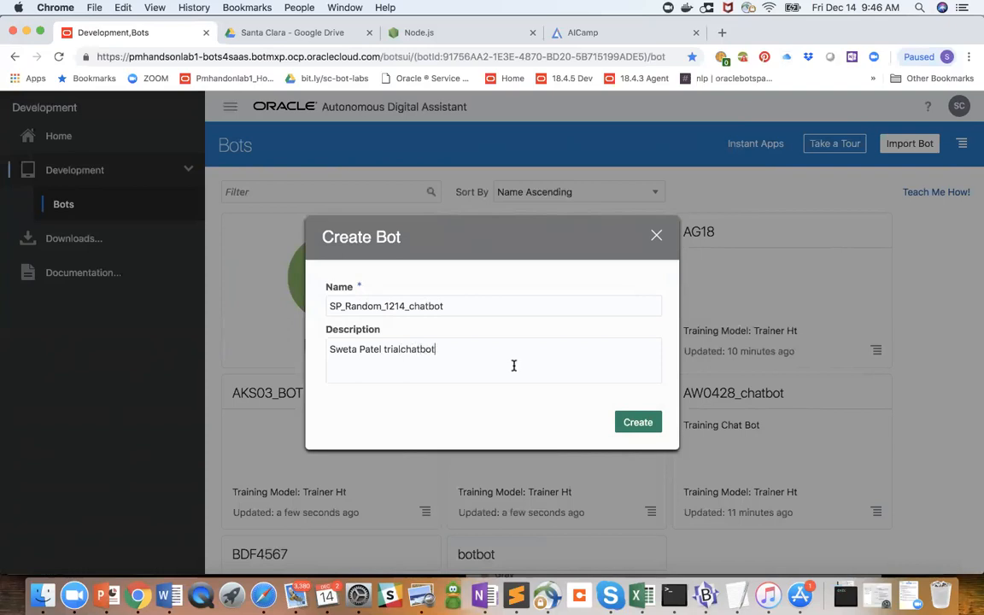
left_click(639, 422)
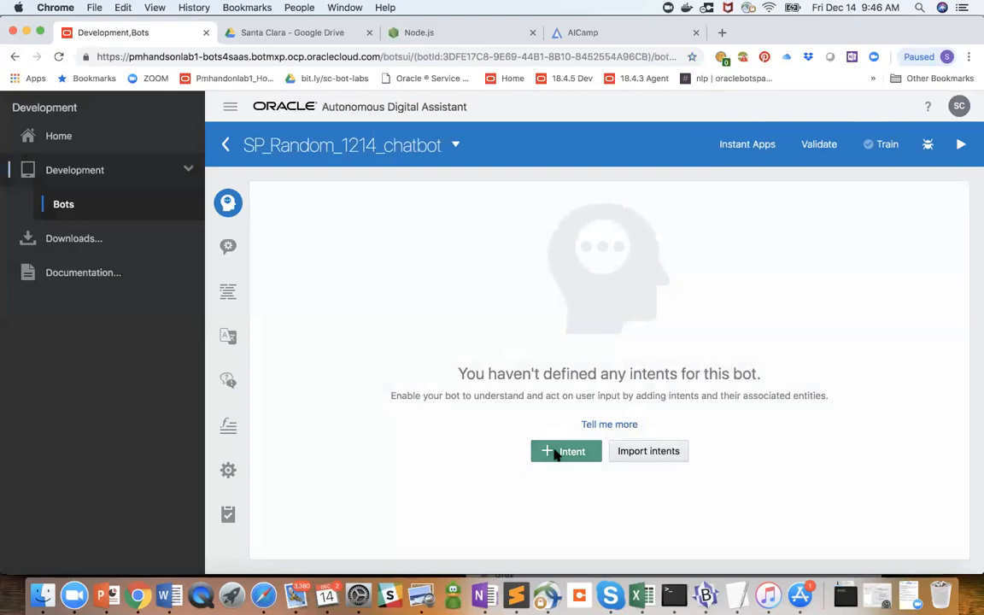
- Add the first intent to the bot and name it myfristchat
left_click(555, 452)
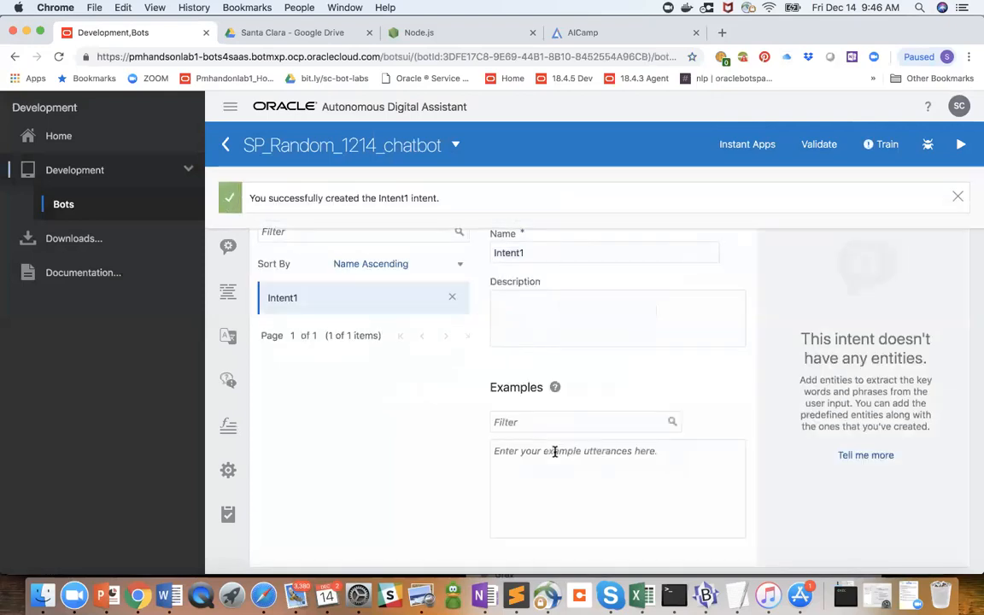
left_click(521, 309)
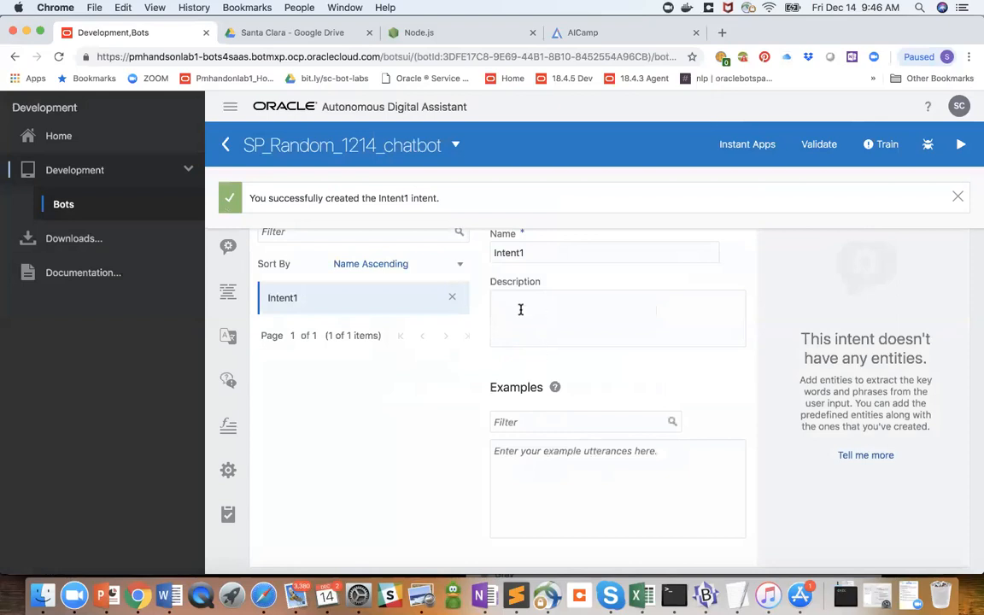
left_click_drag(525, 252, 484, 255)
type("myfrist")
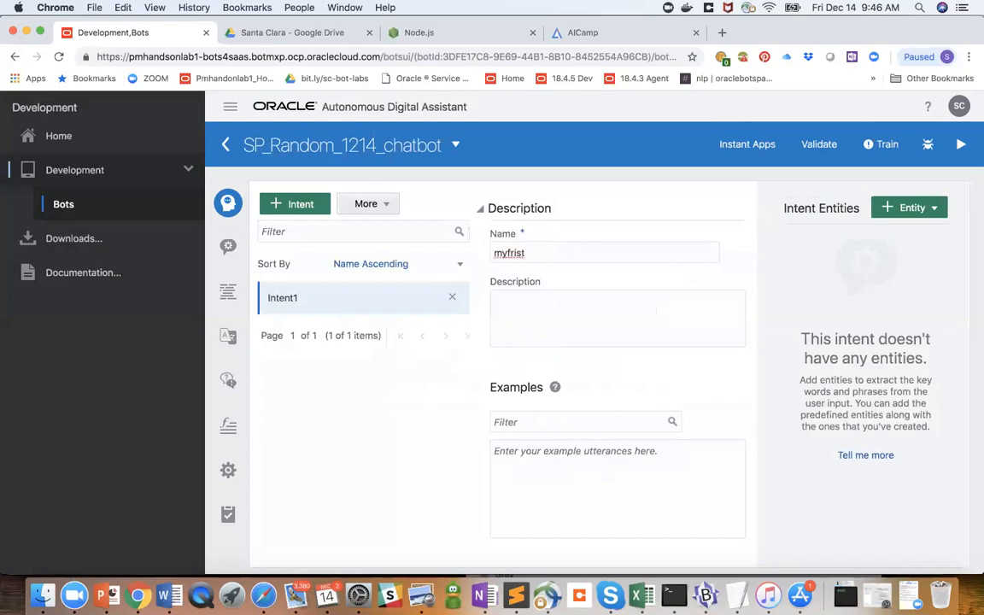
type("chat")
- Add the example utterance "what can you do?" to the myfristchat intent
left_click(505, 453)
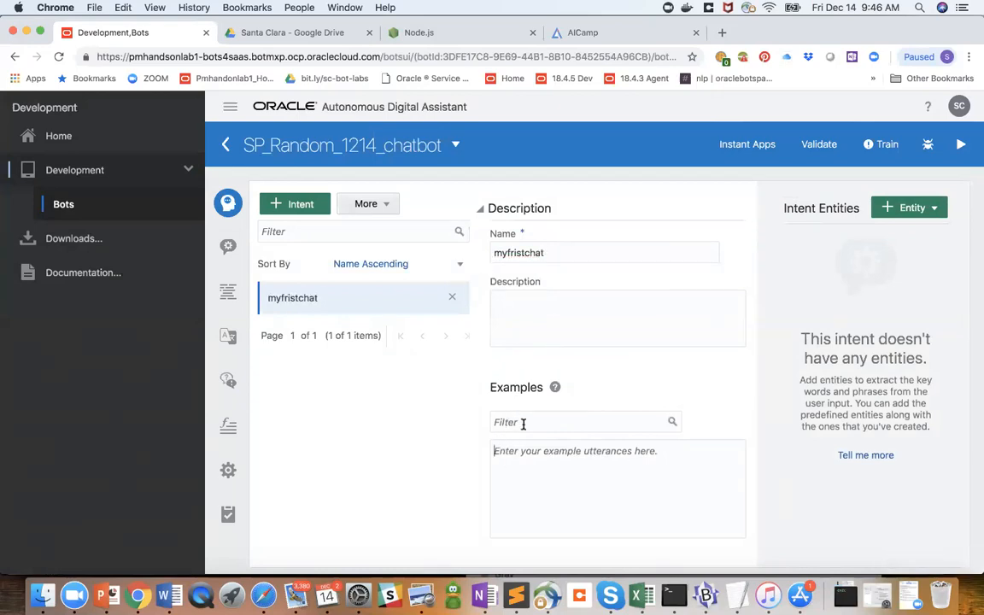
type("what can you do?")
key("Return")
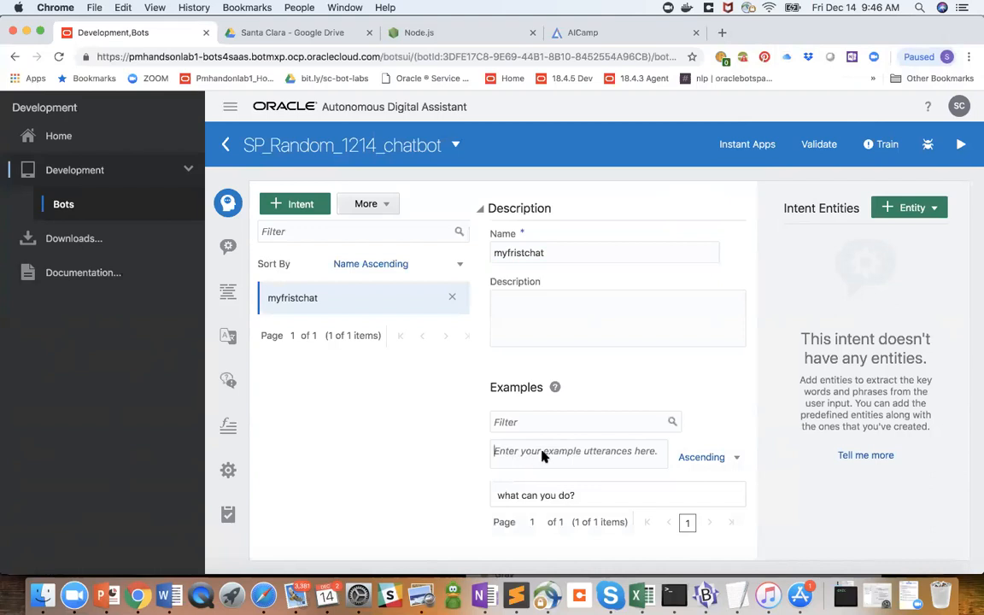
- Add a second example utterance, "what type of help can you give", to the myfristchat intent
left_click(543, 457)
type("waht")
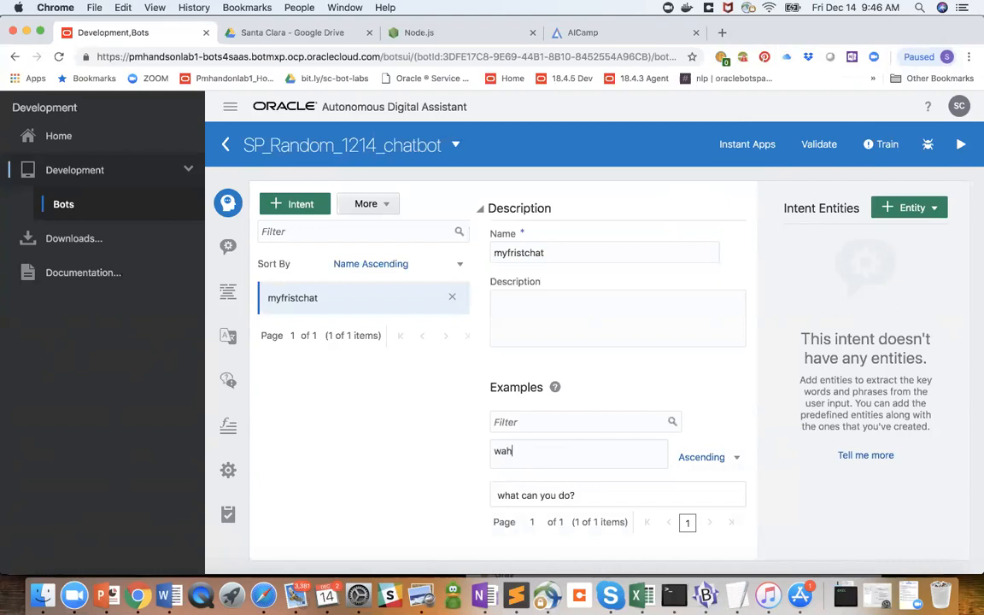
key("BackSpace")
key("BackSpace")
key("BackSpace")
type("hat tyoeof help")
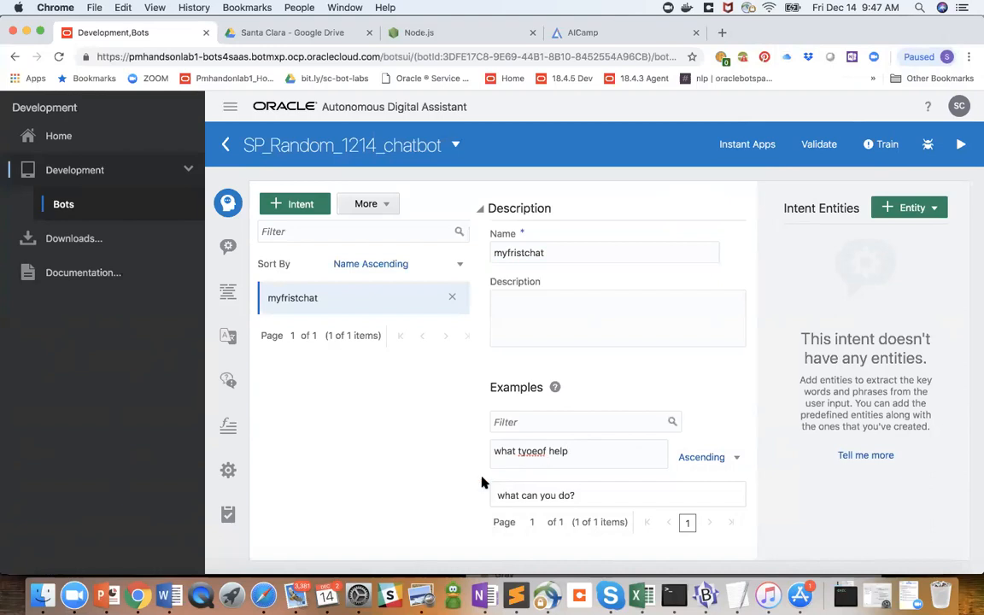
left_click(530, 452)
key("BackSpace")
type("p")
key("Right")
left_click(582, 450)
type("can you give")
key("Return")
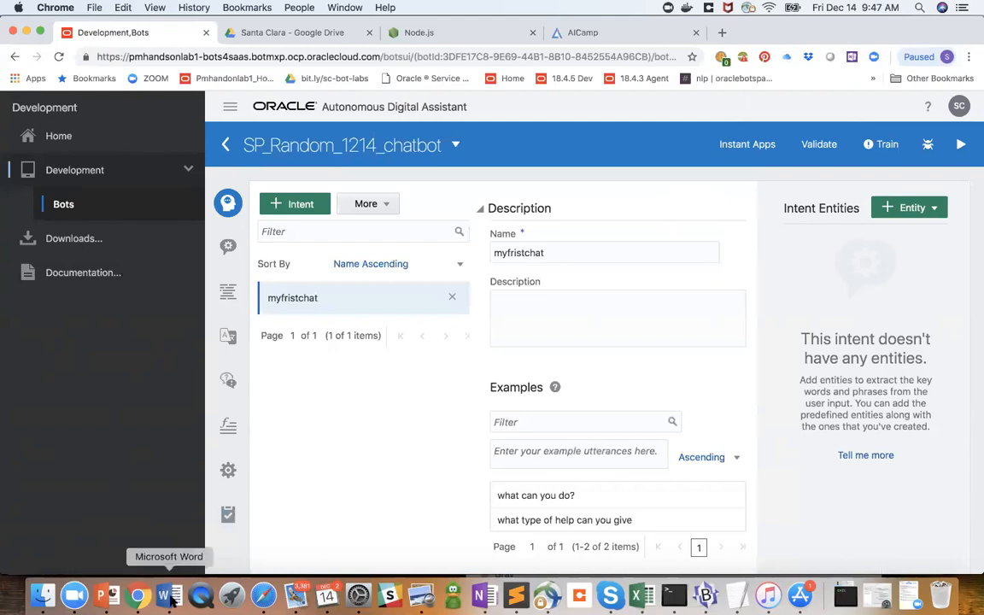
- Open Develop and Deploy Your Oracle Digital Assistant.pdf from the Santa Clara Drive folder and examine its instructions through Lab 4: Train and Test Your Bot
left_click(325, 32)
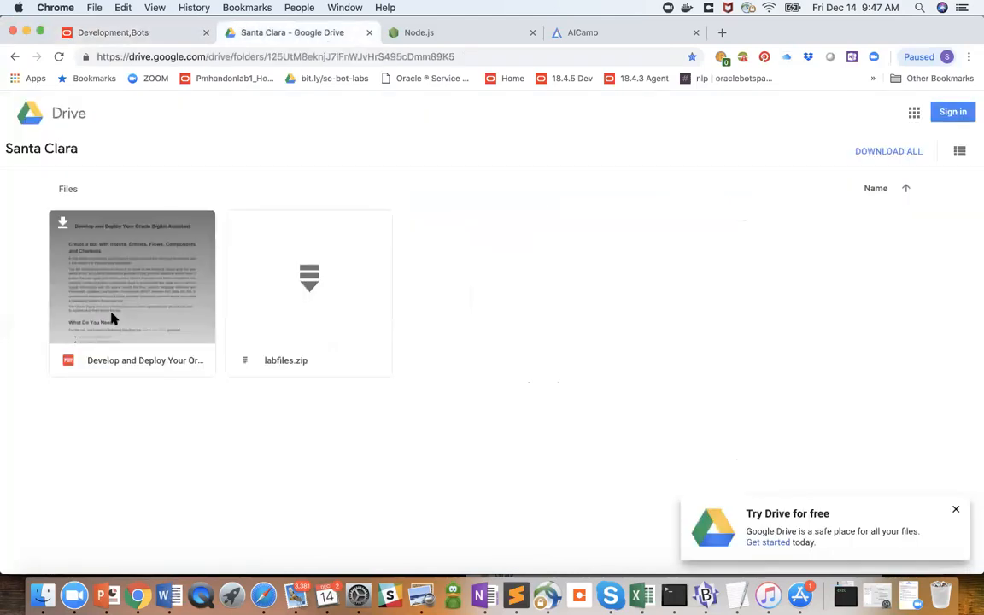
double_click(101, 286)
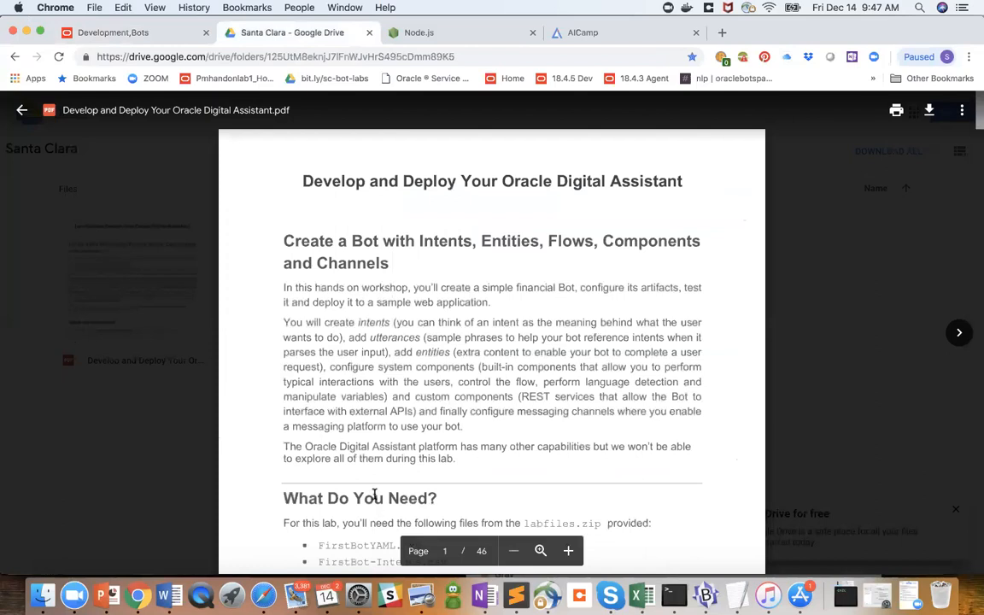
scroll(374, 493, "down", 5)
scroll(375, 494, "down", 20)
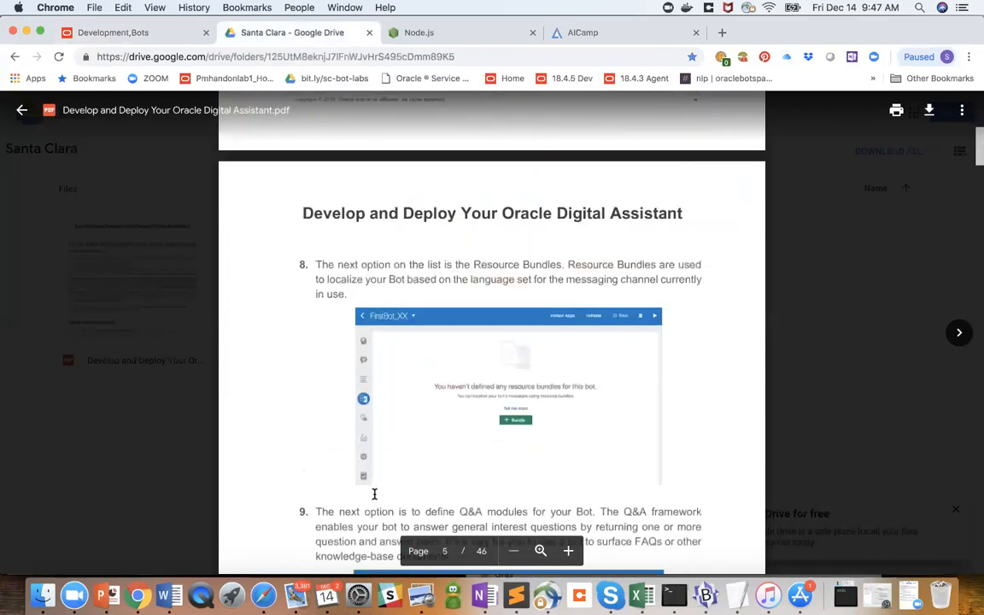
scroll(374, 494, "down", 15)
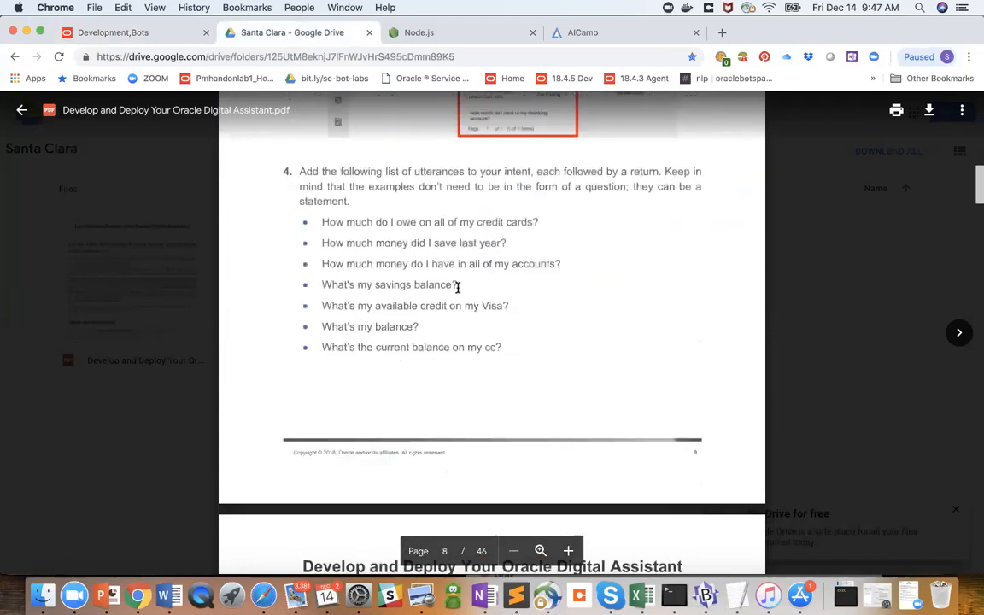
scroll(537, 129, "down", 20)
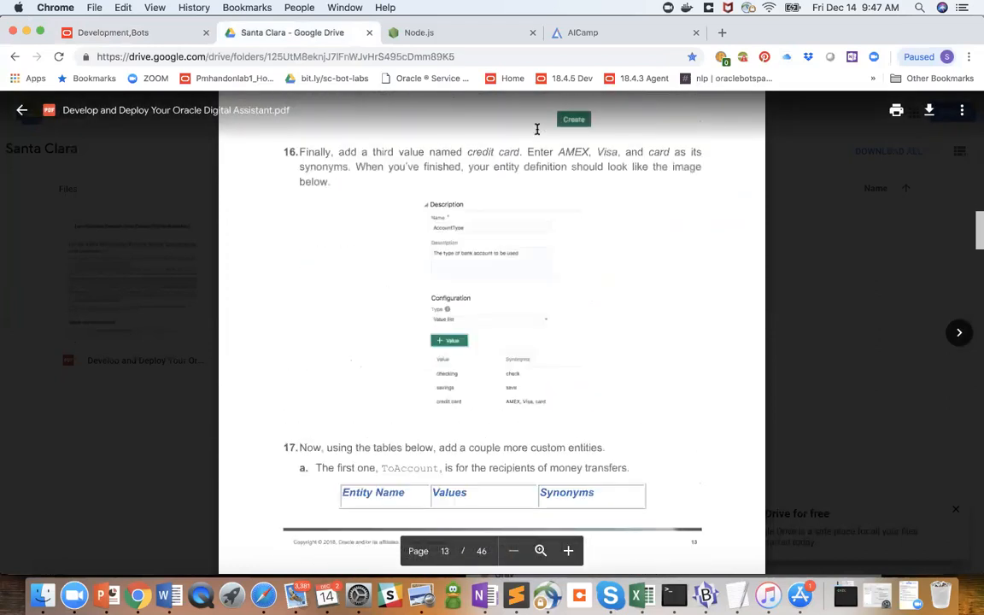
scroll(537, 129, "down", 20)
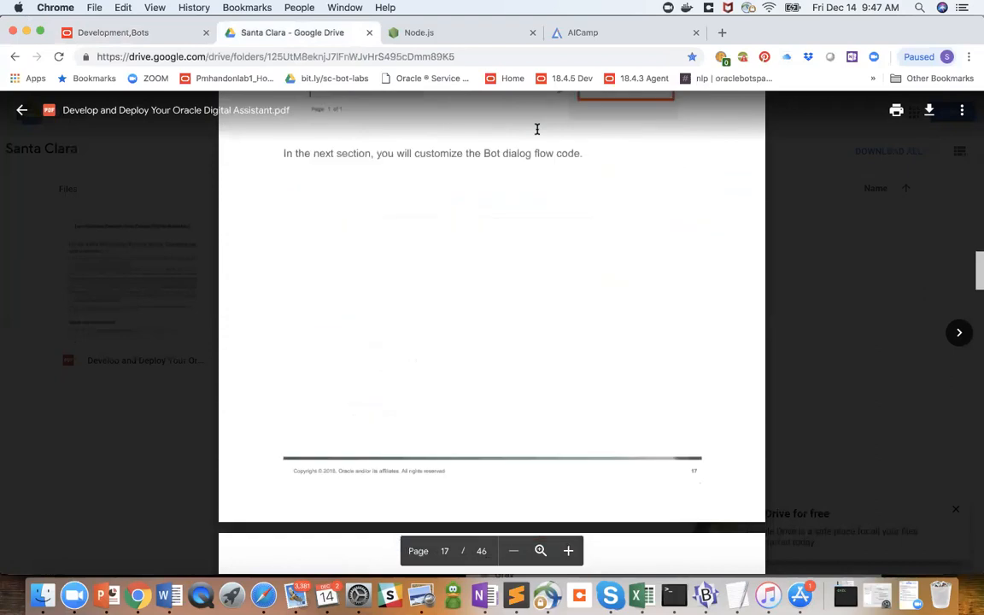
scroll(537, 129, "down", 10)
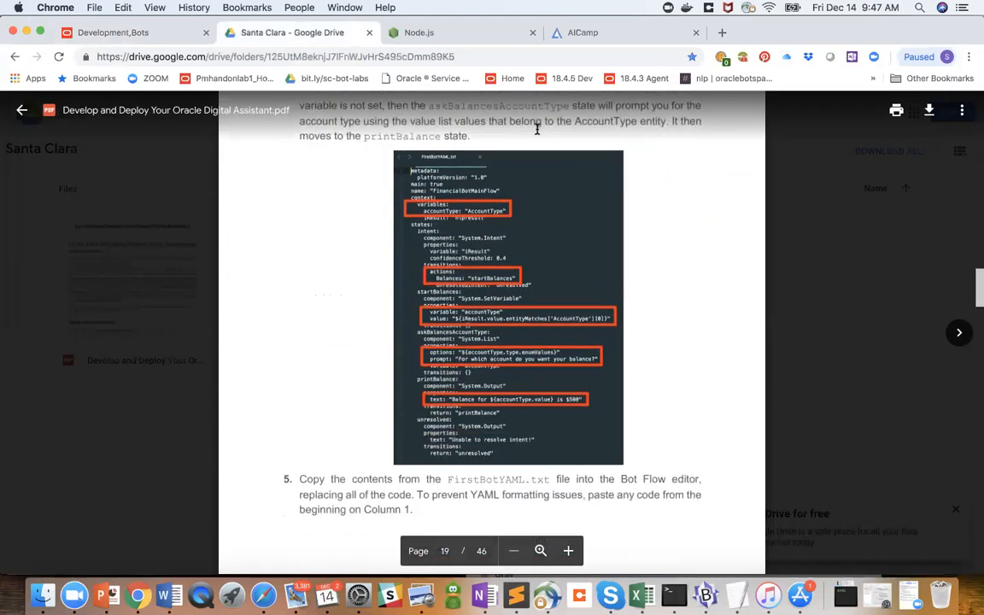
scroll(537, 129, "down", 15)
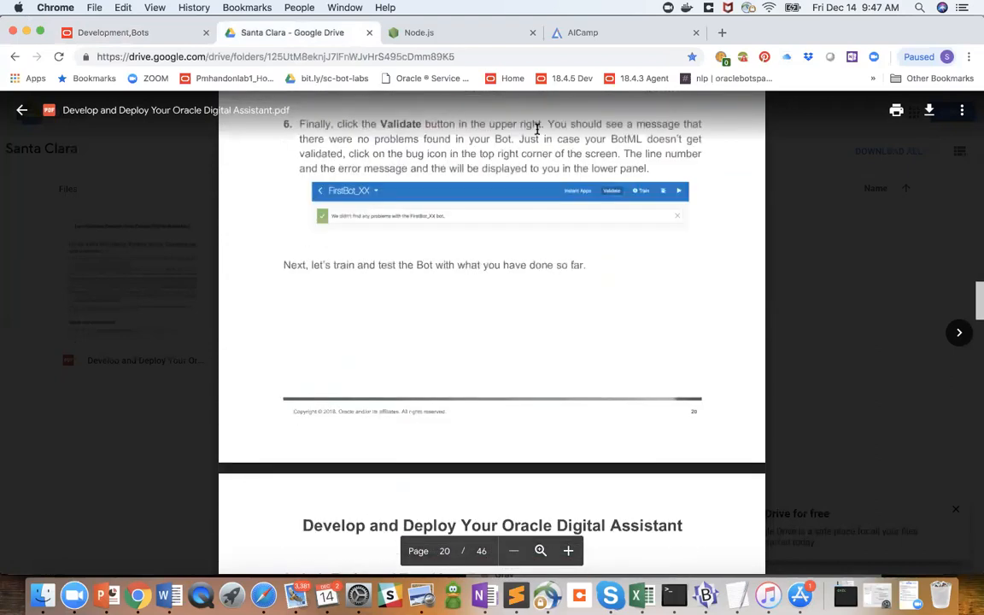
scroll(538, 129, "down", 8)
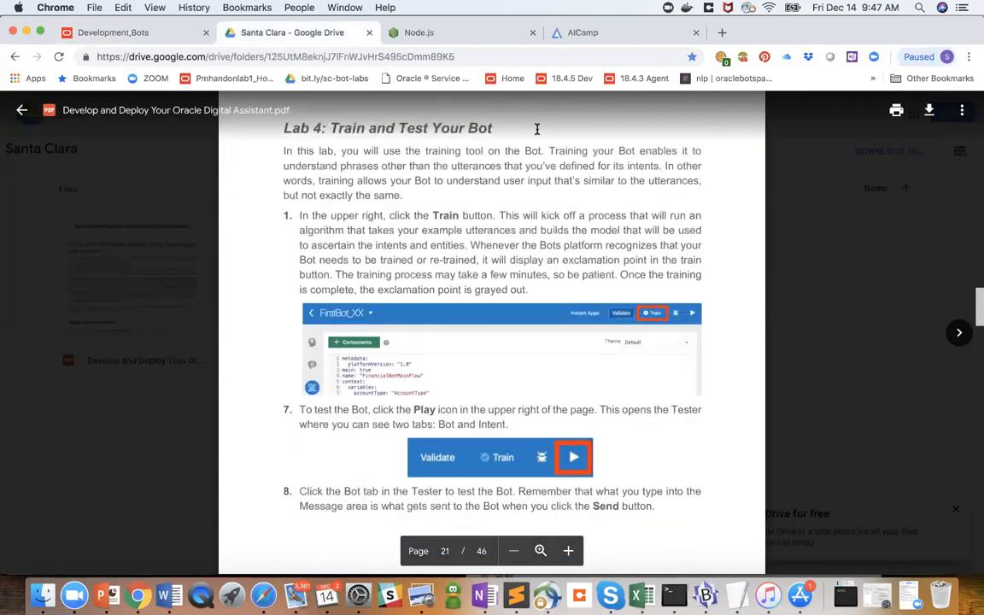
scroll(537, 129, "up", 2)
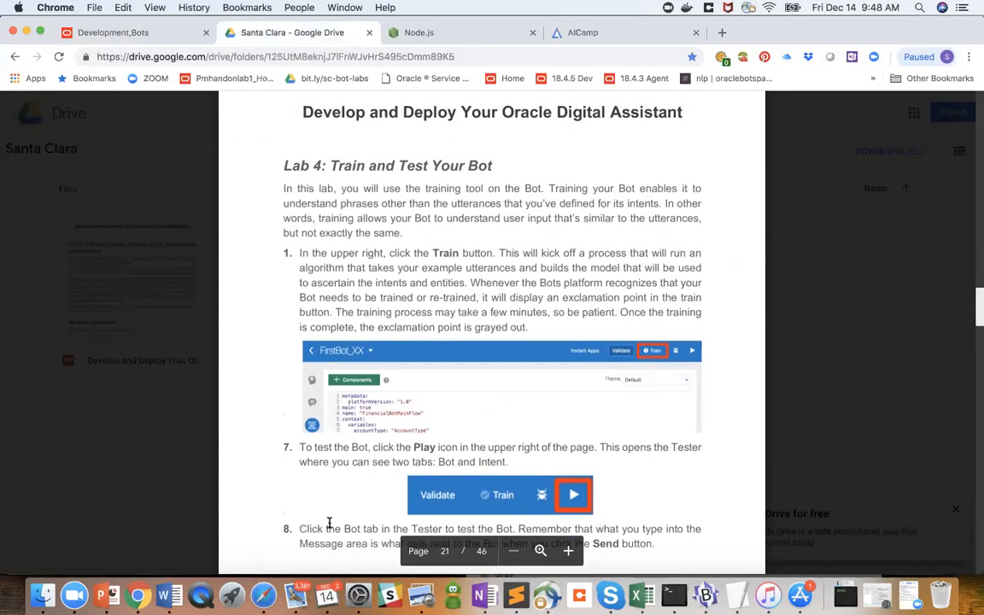
scroll(329, 523, "down", 2)
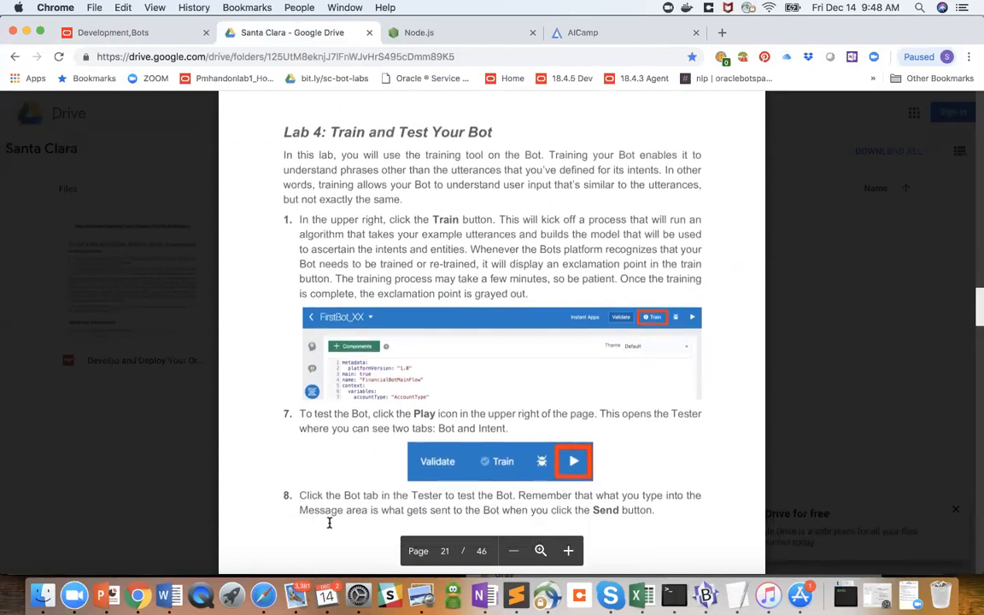
scroll(328, 523, "down", 1)
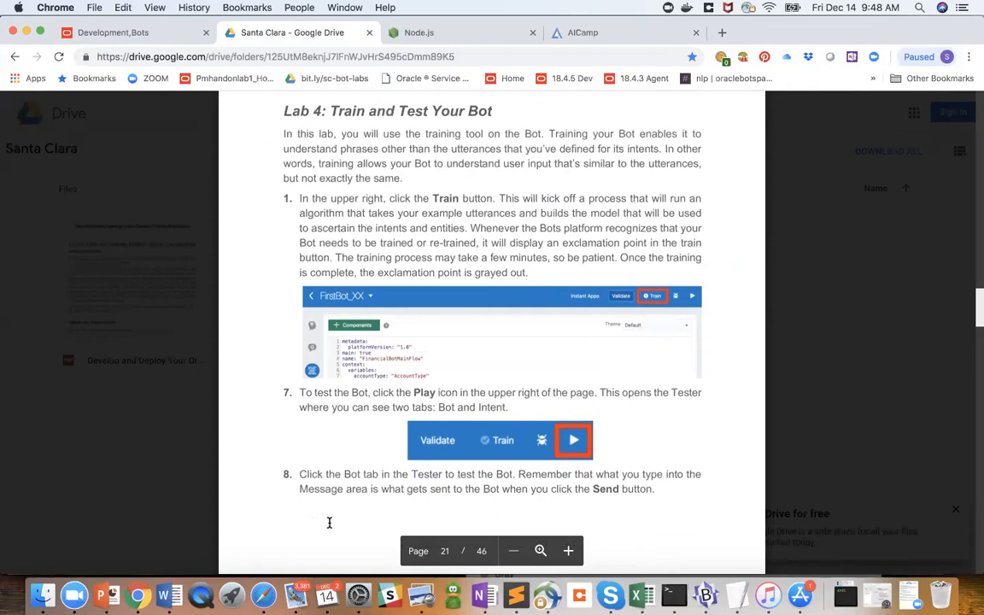
scroll(329, 522, "up", 1)
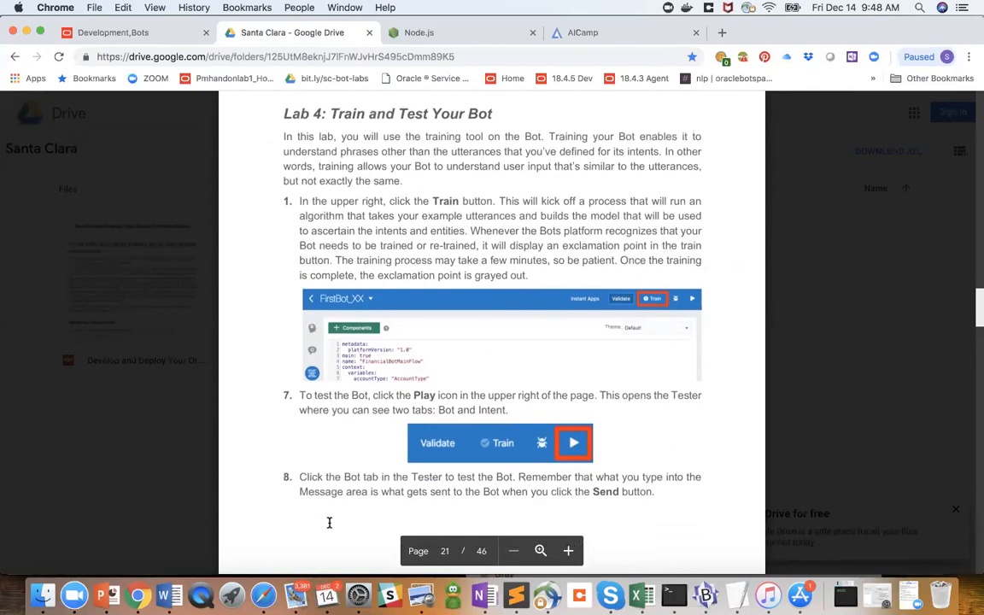
scroll(329, 523, "up", 1)
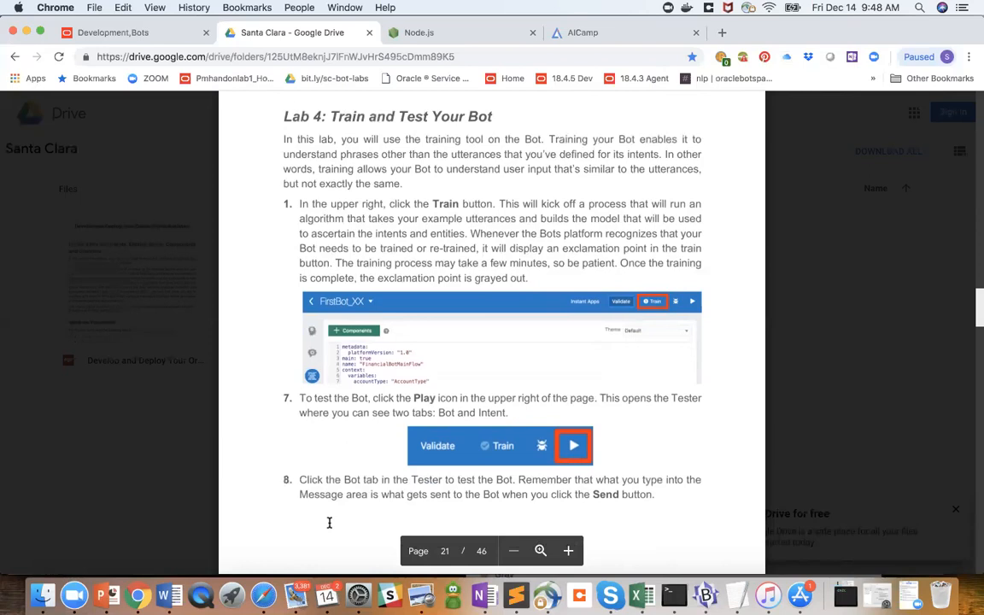
- Go back through the guide to review the validation, Lab 3 dialog flow and intent-entity association instructions
scroll(329, 521, "up", 5)
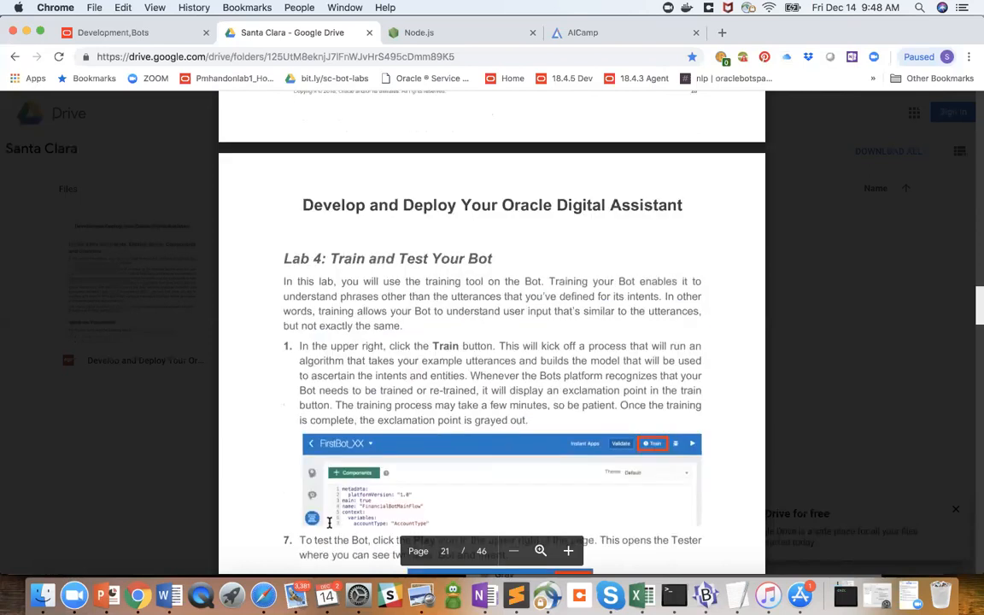
scroll(329, 522, "up", 4)
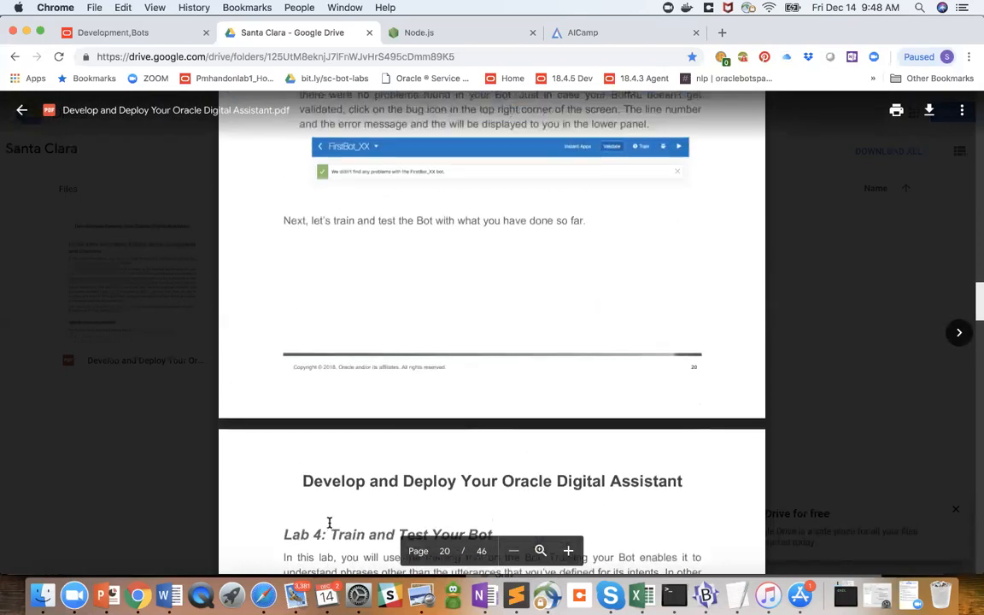
scroll(329, 522, "up", 8)
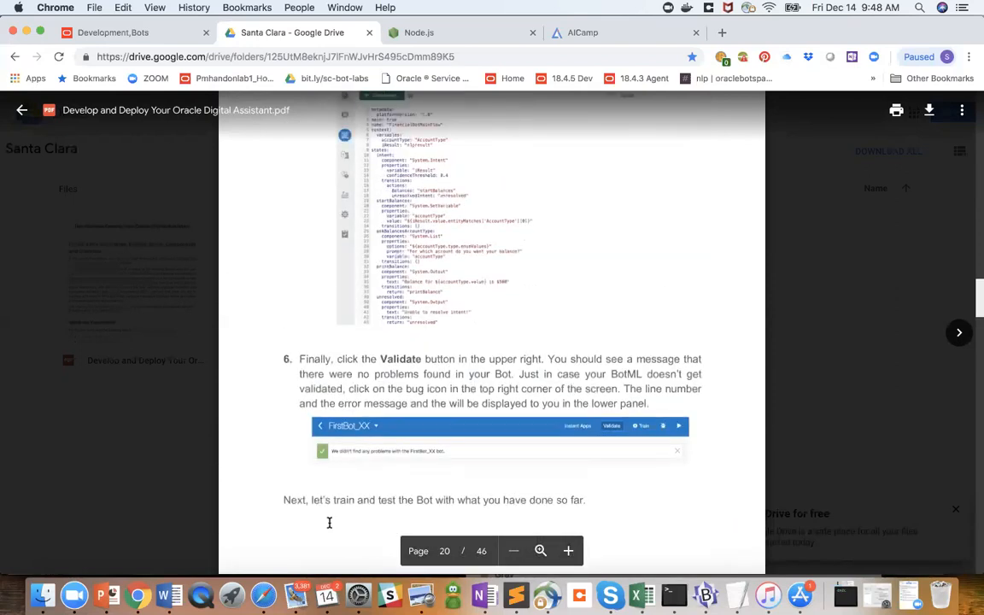
scroll(329, 522, "up", 8)
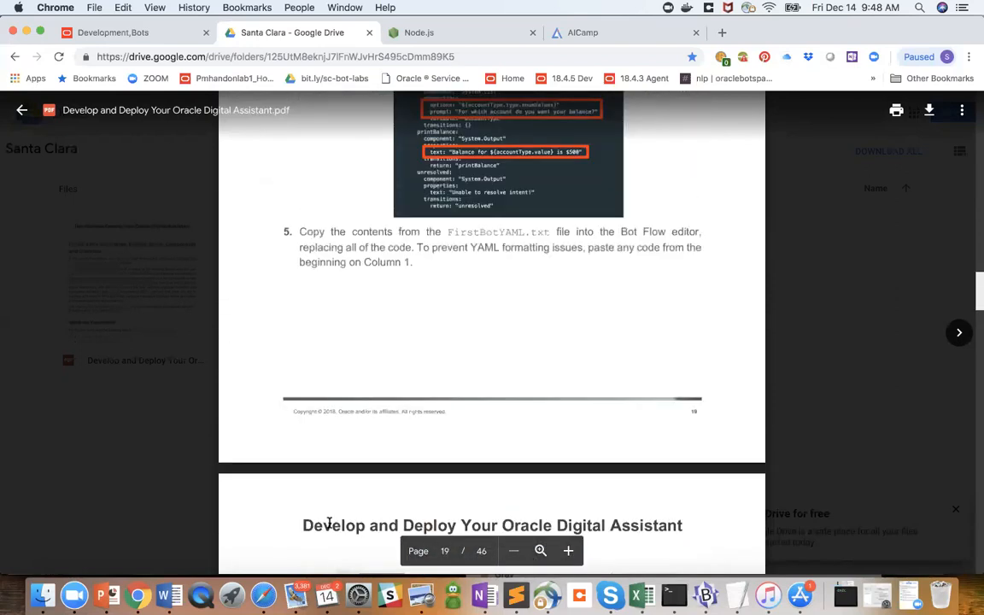
scroll(329, 522, "up", 8)
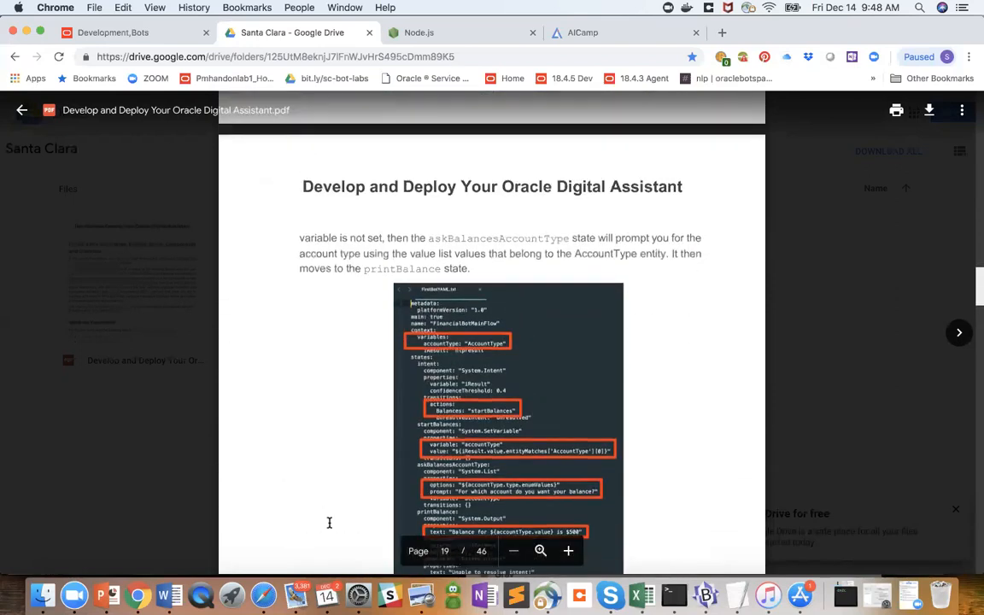
scroll(329, 522, "up", 8)
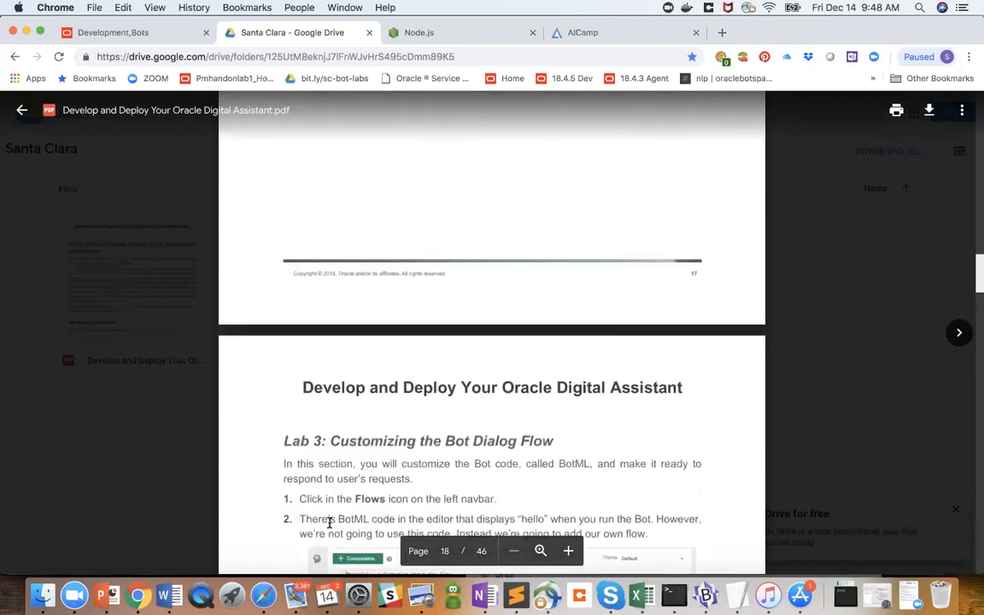
scroll(329, 522, "up", 7)
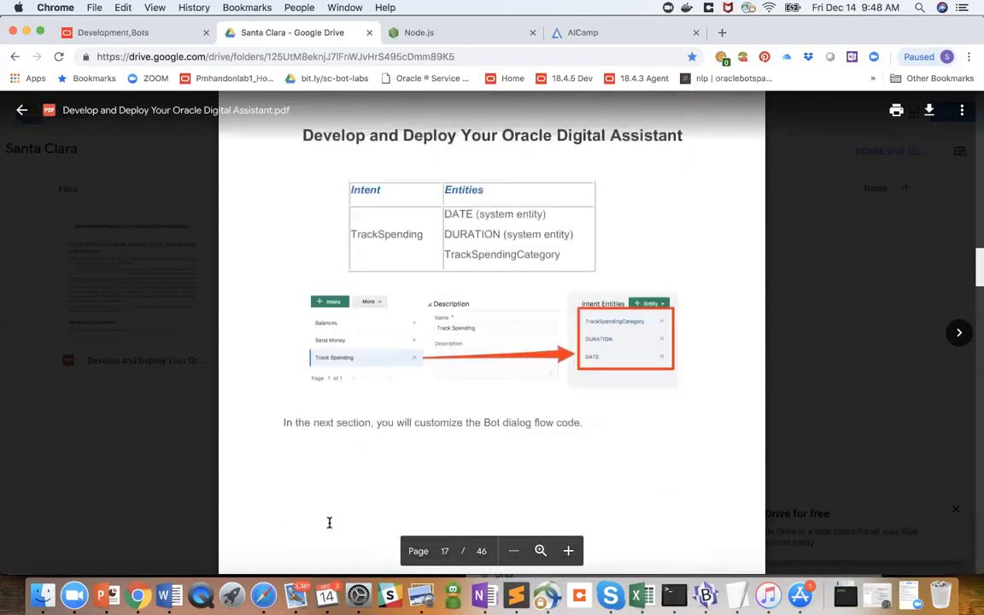
scroll(329, 523, "up", 1)
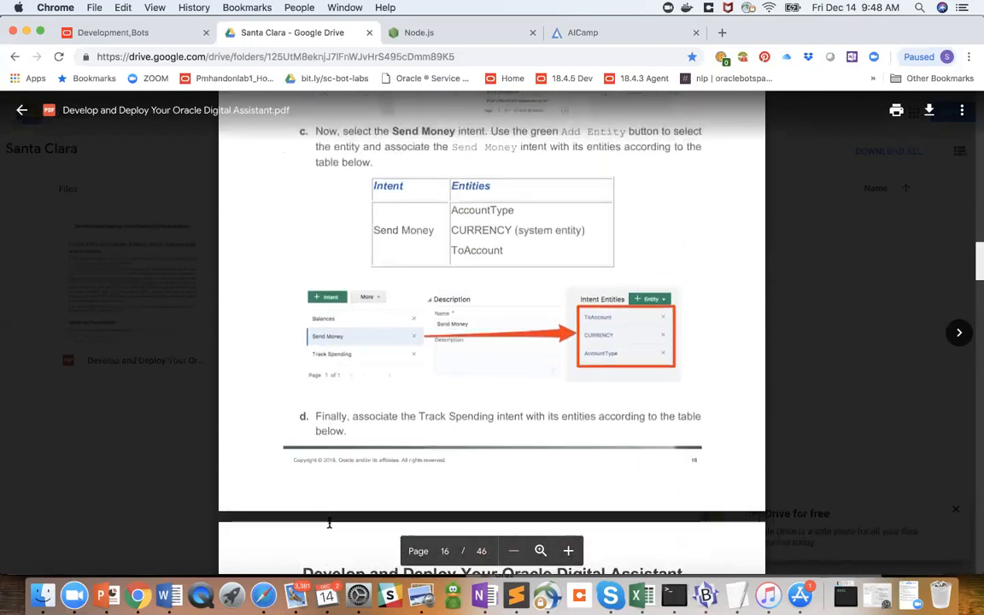
scroll(329, 524, "down", 5)
scroll(329, 524, "down", 20)
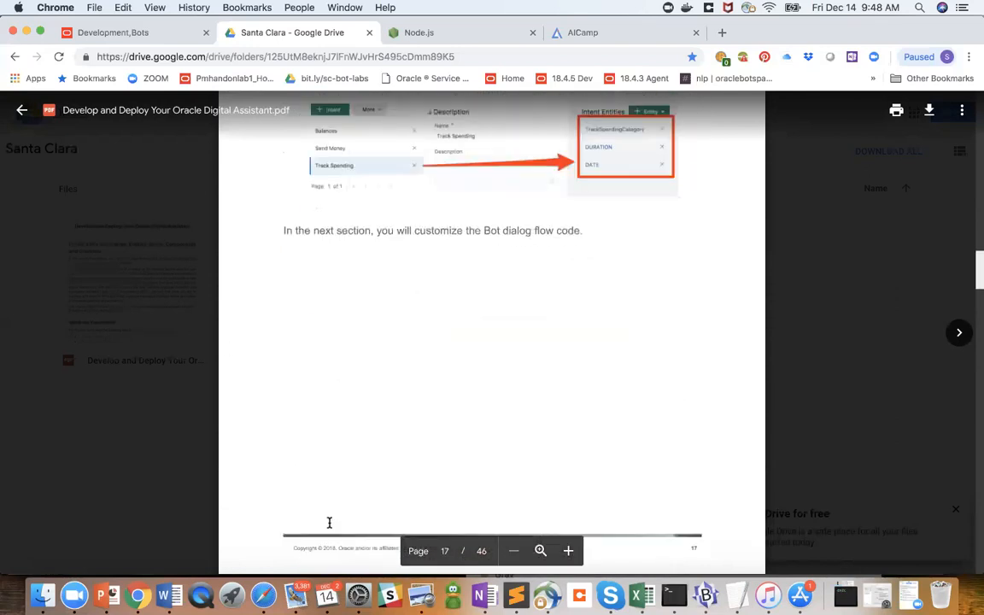
- Read on through the guide's dialog flow code to the training and testing instructions, and return to the SP_Random_1214_chatbot page
scroll(329, 523, "down", 15)
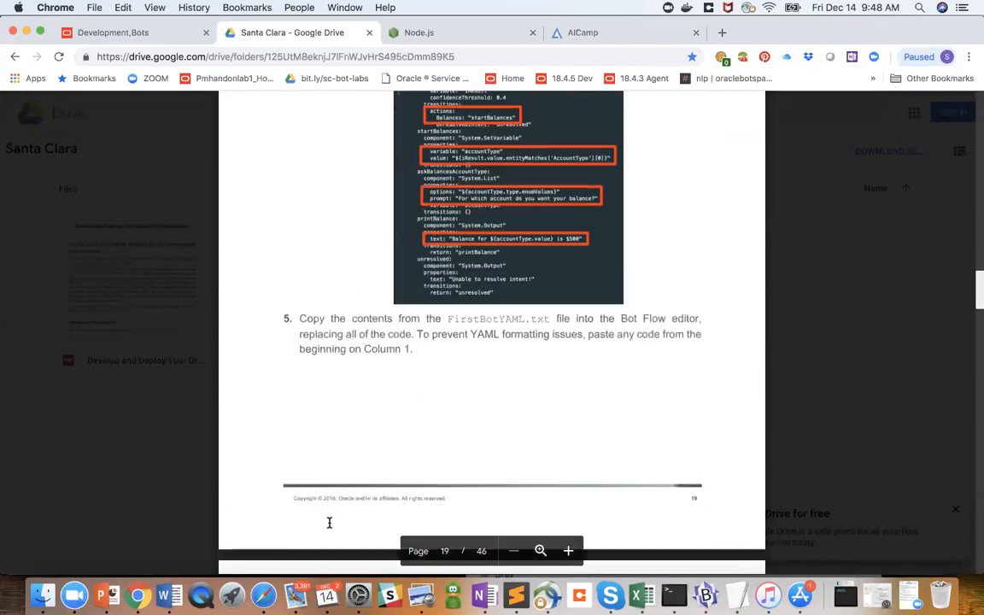
scroll(329, 522, "down", 15)
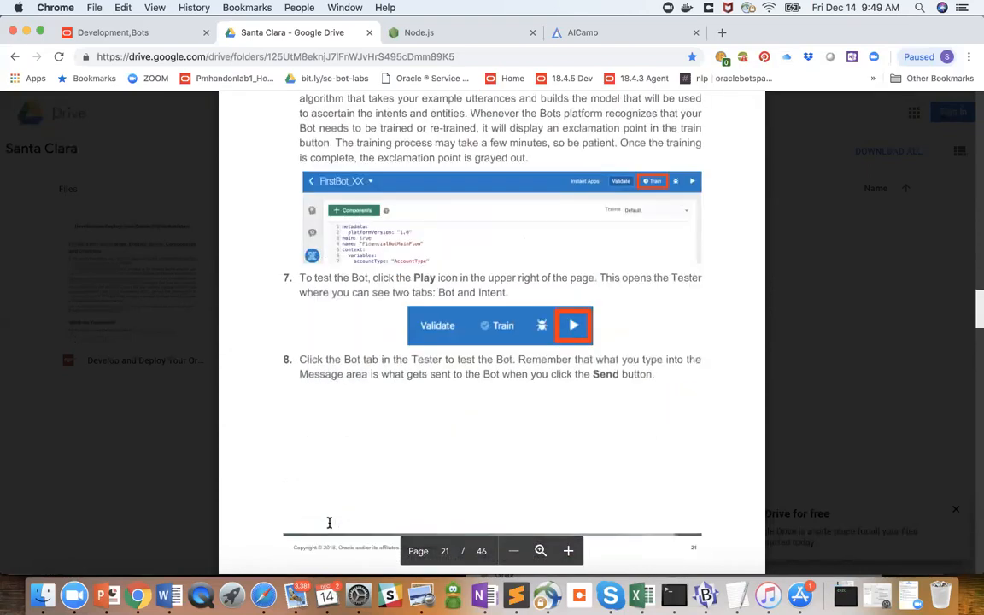
scroll(329, 523, "down", 1)
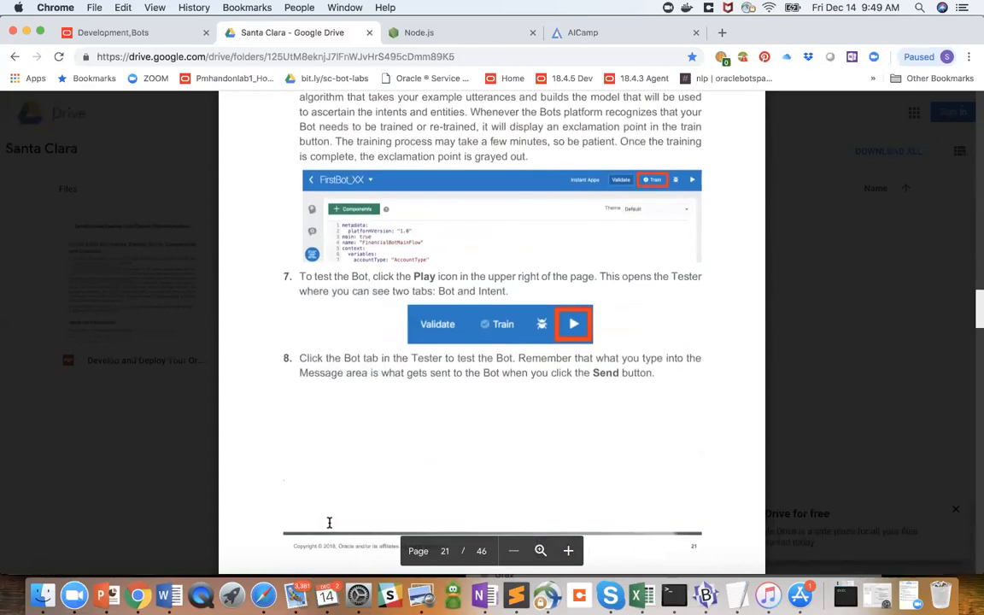
scroll(329, 523, "up", 1)
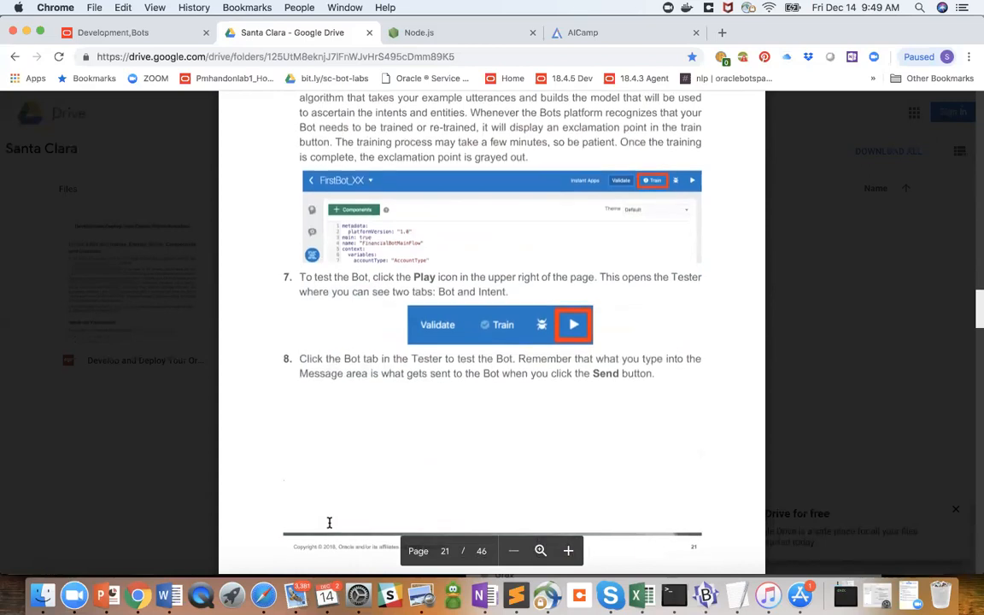
scroll(328, 522, "up", 3)
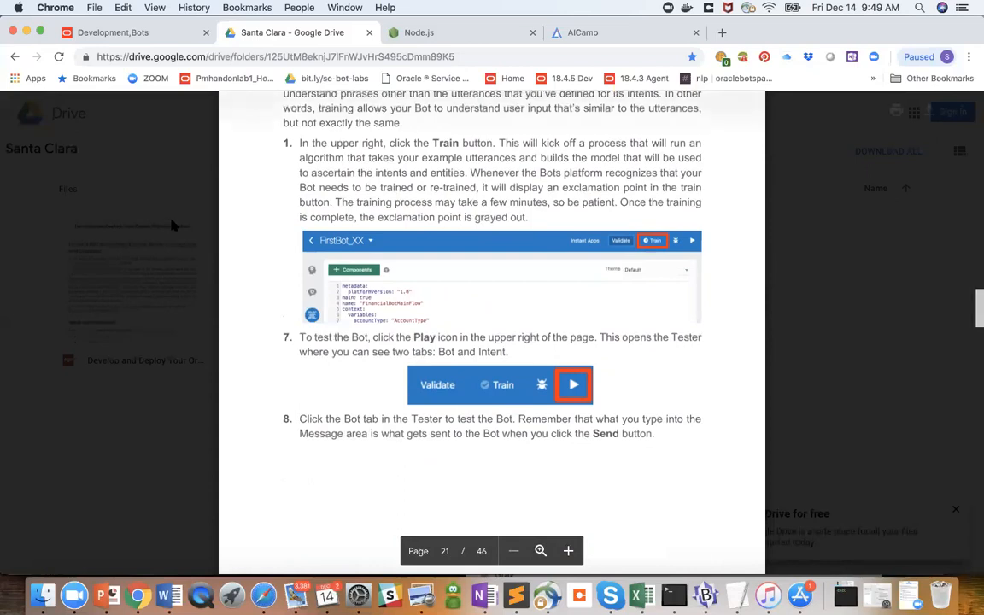
left_click(141, 34)
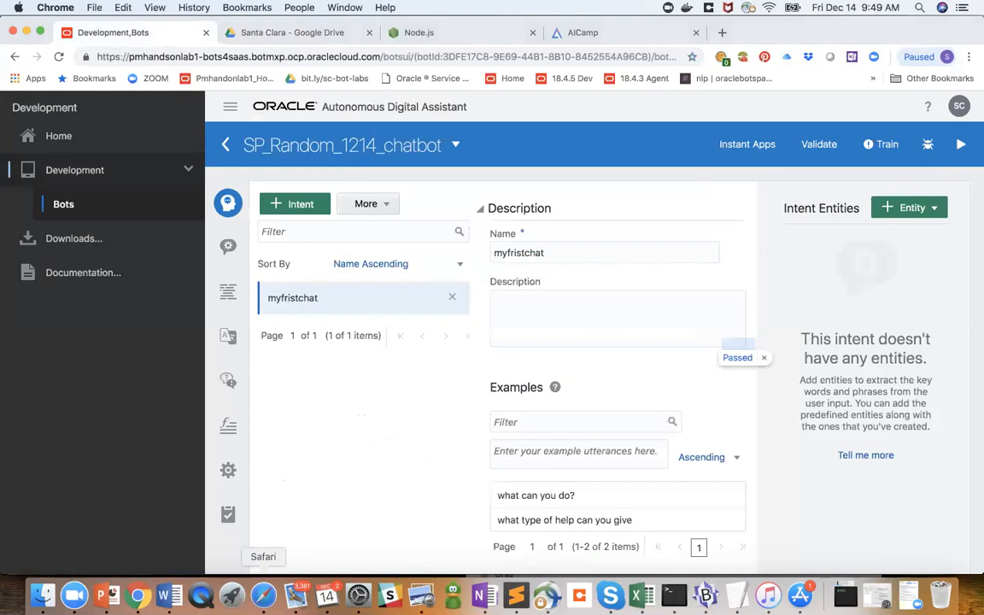
- Switch to PowerPoint and re-enter the cloud instance password on the Psswd line of the Logistics slide
left_click(105, 595)
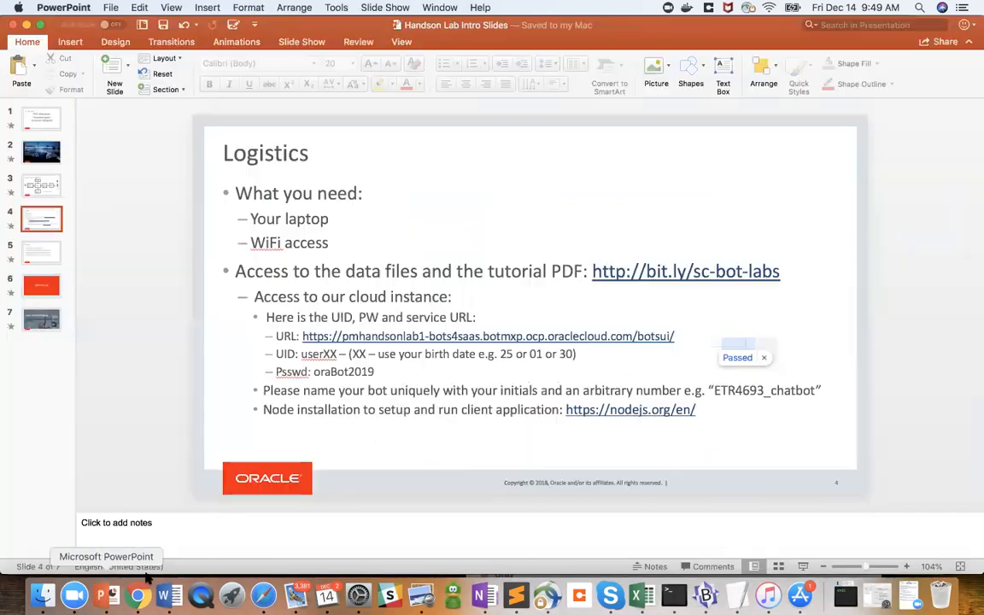
double_click(341, 371)
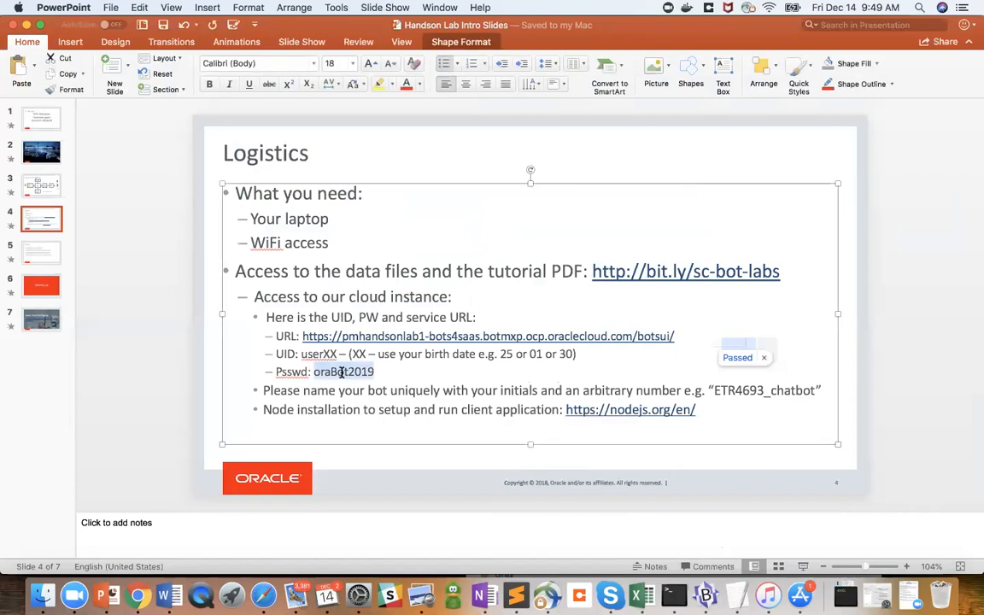
left_click(787, 341)
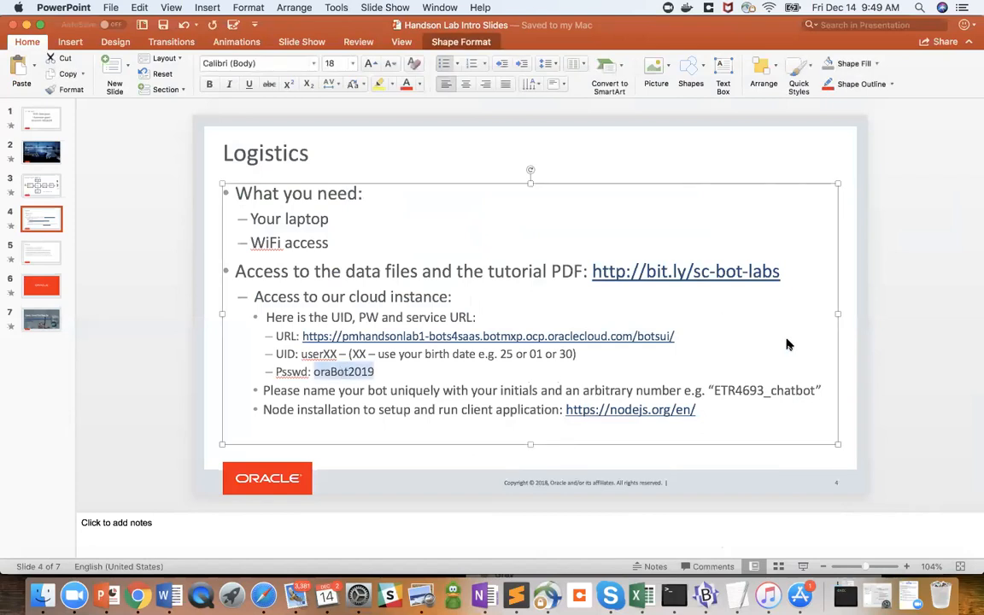
key("BackSpace")
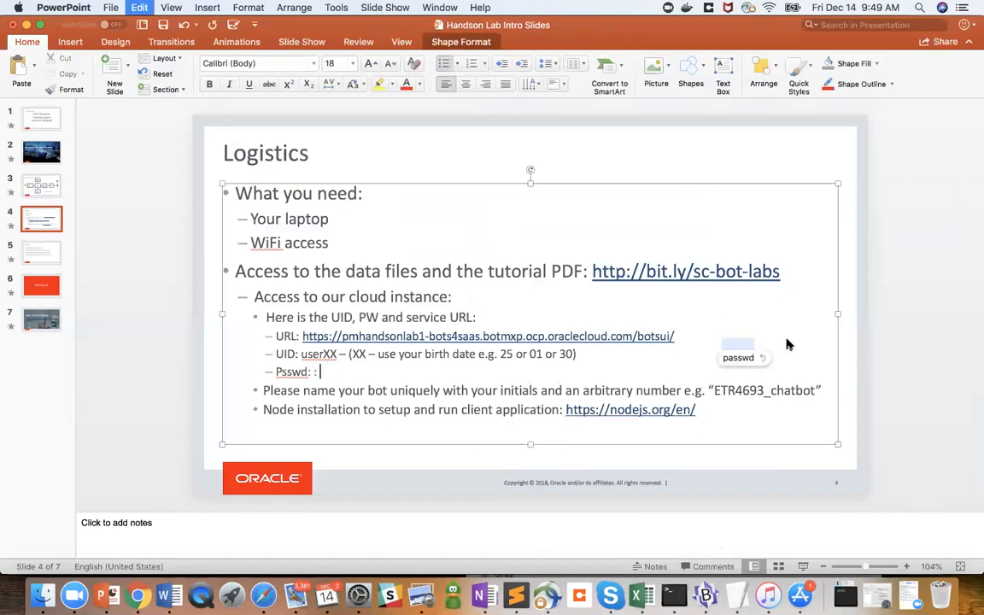
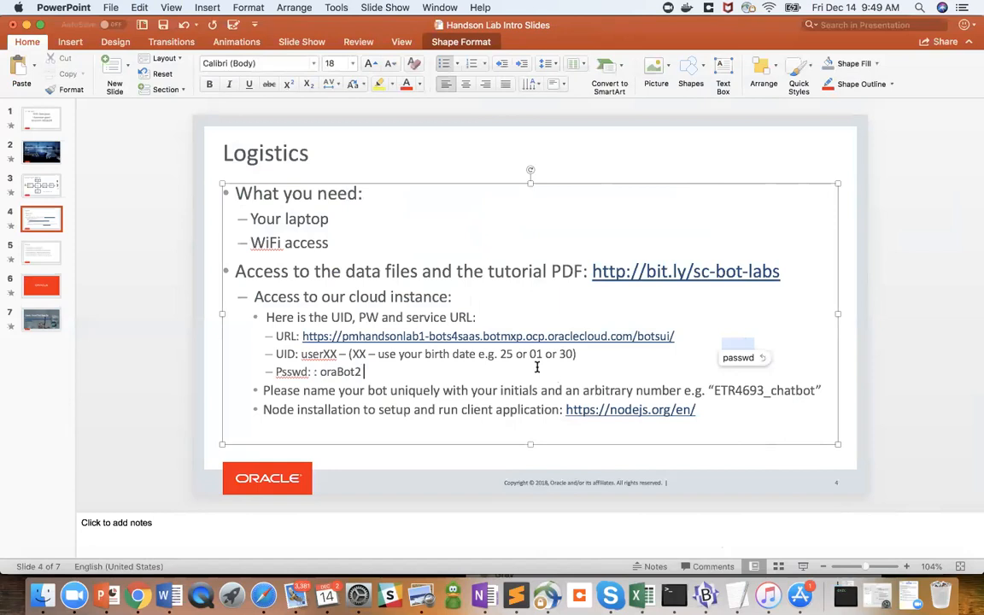
- Copy the existing password on the Logistics slide and replace it with new password text
double_click(334, 372)
key("super+c")
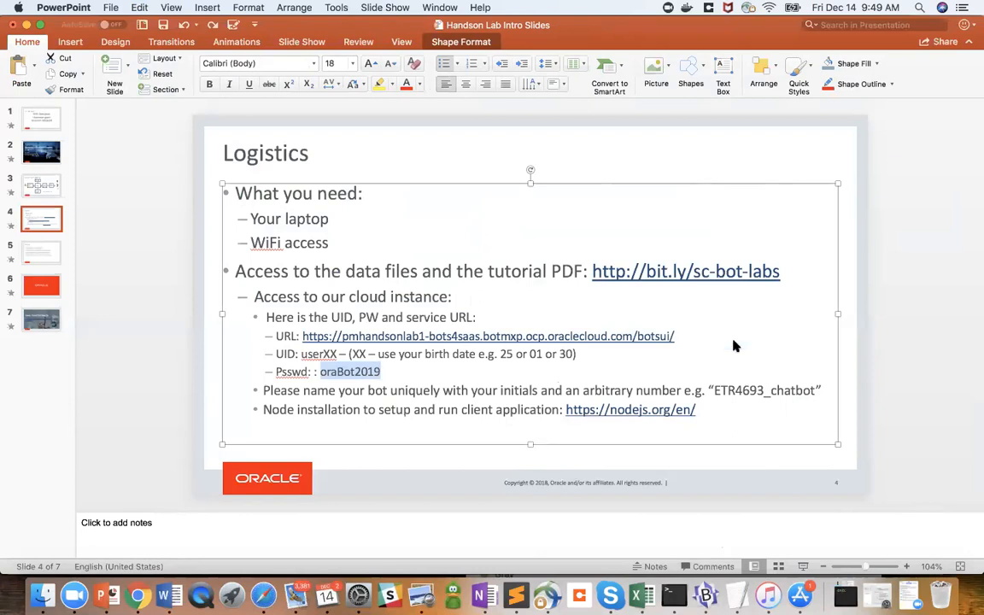
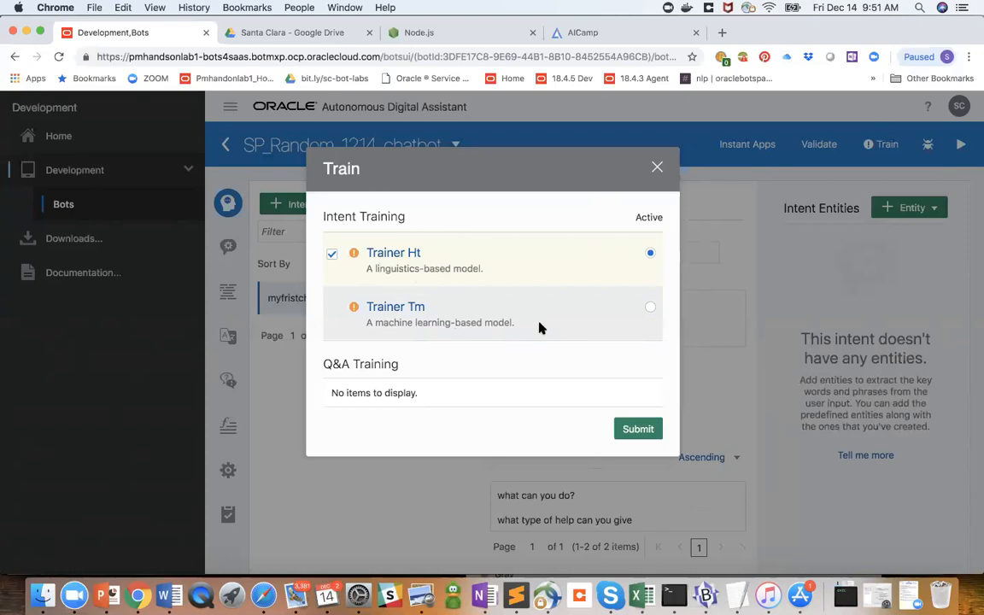
- Close the Train dialog without submitting and look over the myfristchat intent's description and the help for its examples
left_click(657, 169)
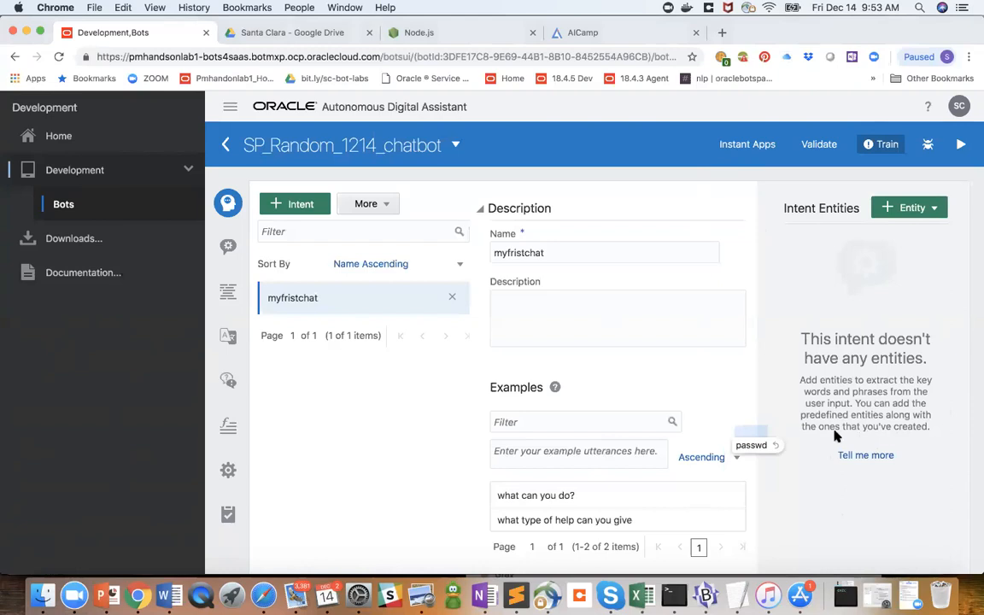
left_click(752, 431)
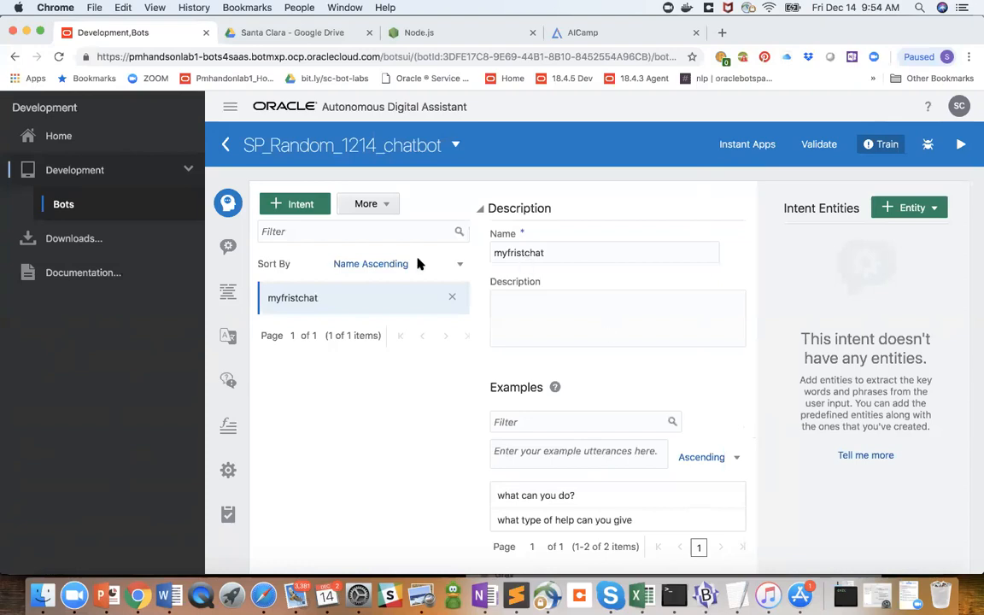
left_click(532, 323)
scroll(533, 323, "down", 1)
scroll(533, 323, "up", 1)
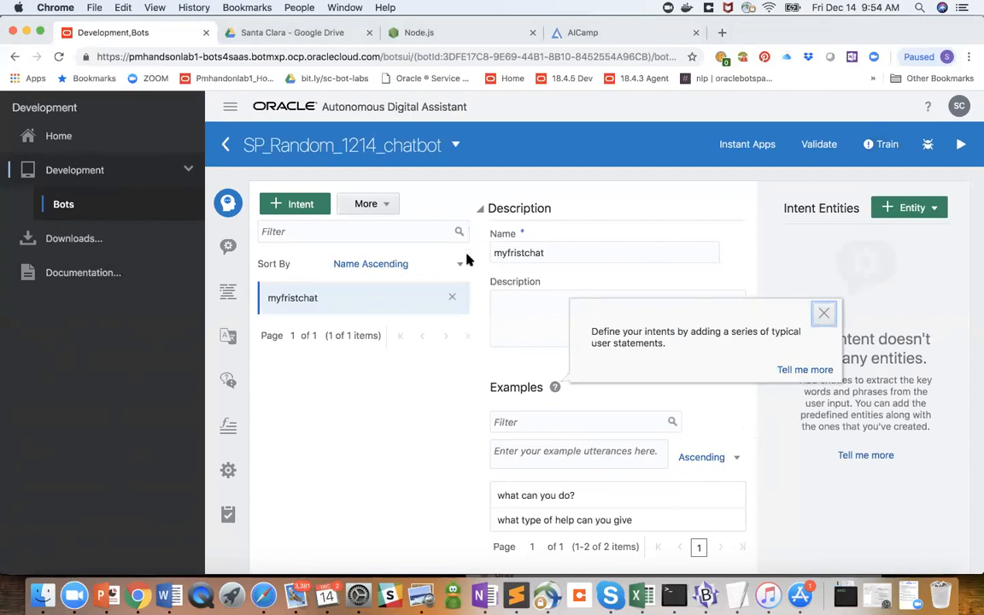
- Add a second intent with its default name, then reopen the myfristchat intent and select its name text
left_click(299, 203)
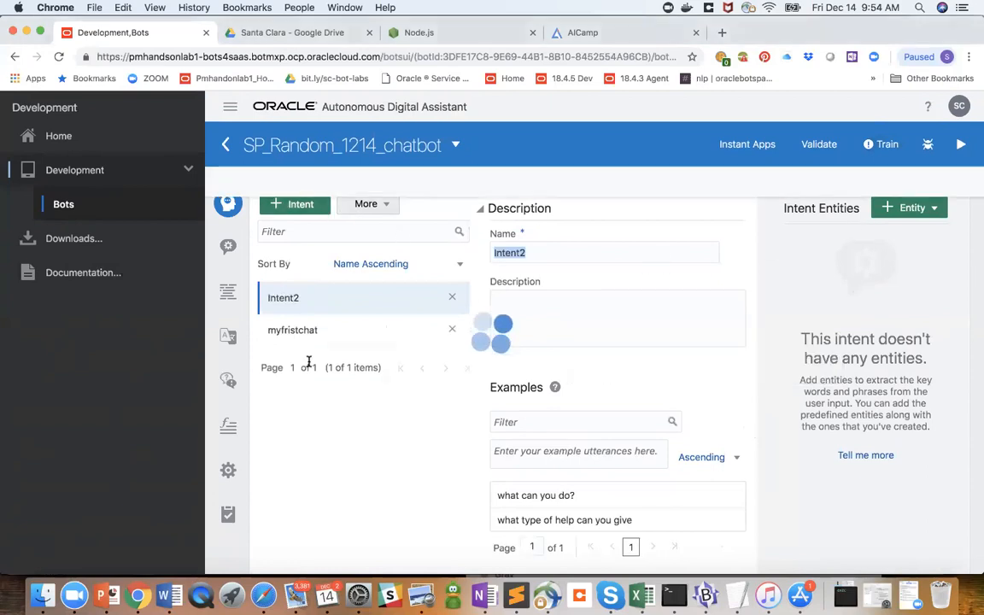
left_click(288, 330)
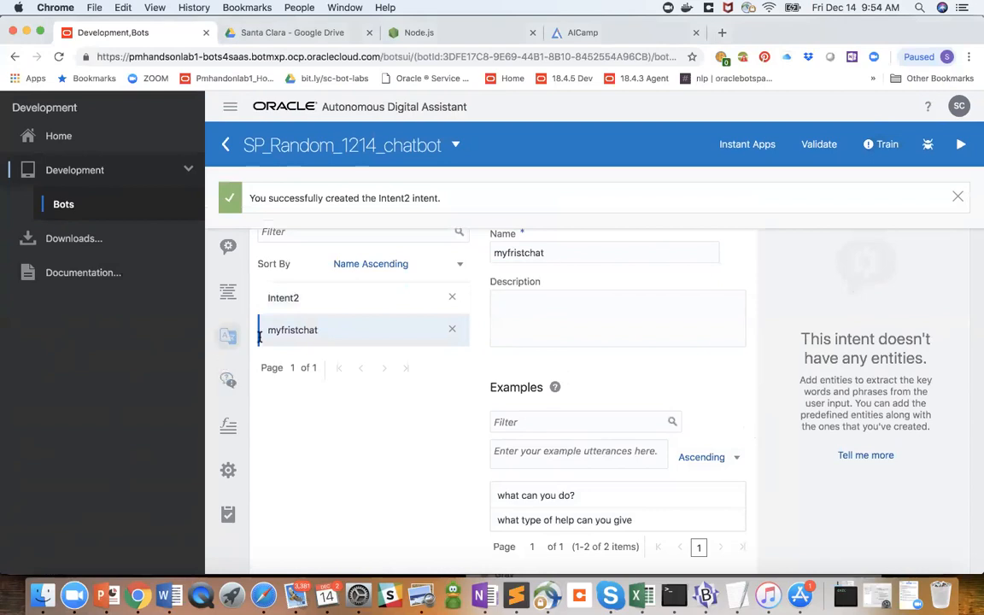
left_click_drag(564, 253, 487, 253)
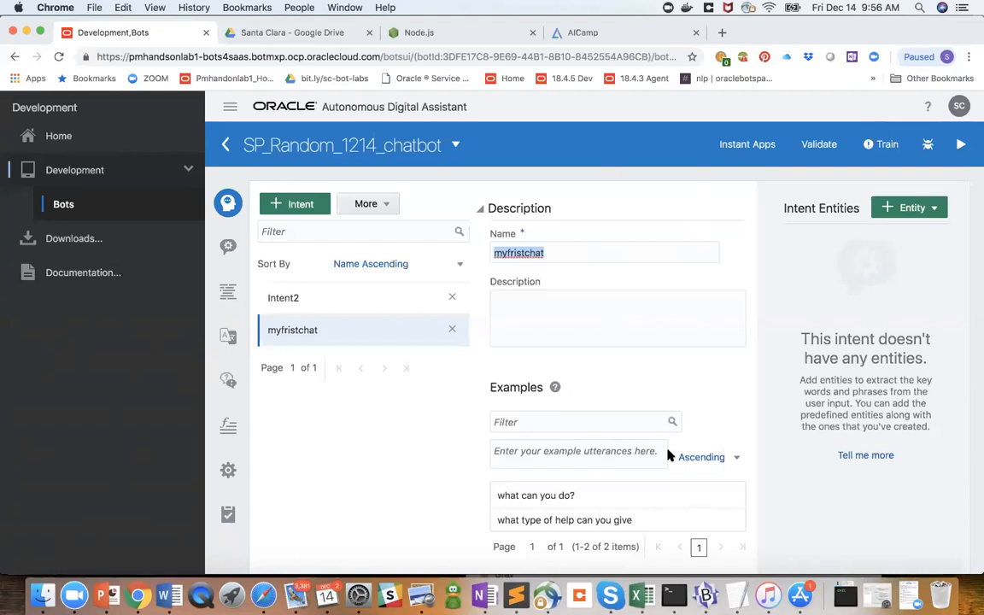
- Go to the bot's entities and create a new custom entity, keeping its default name
left_click(227, 247)
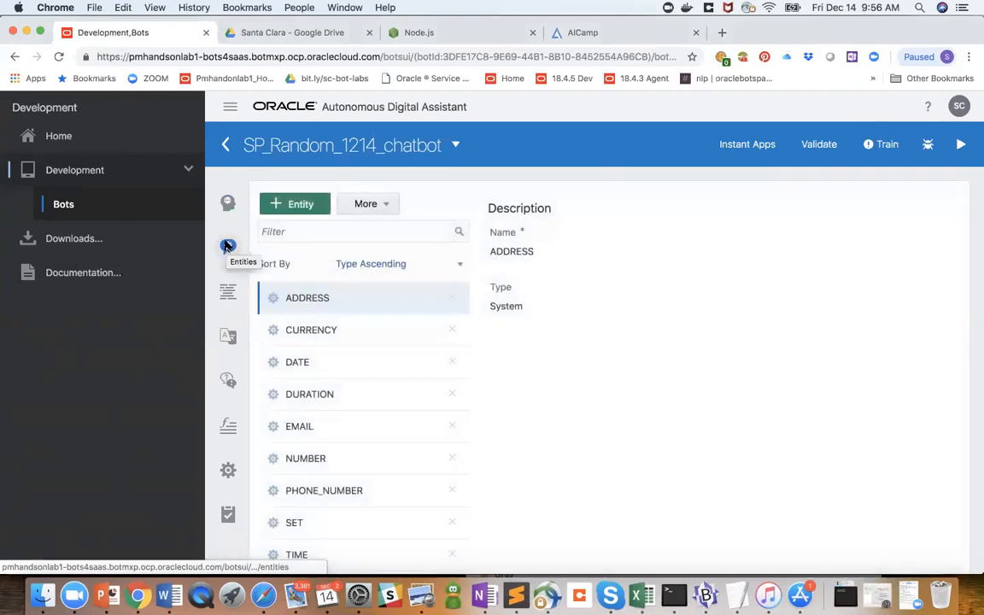
left_click(290, 205)
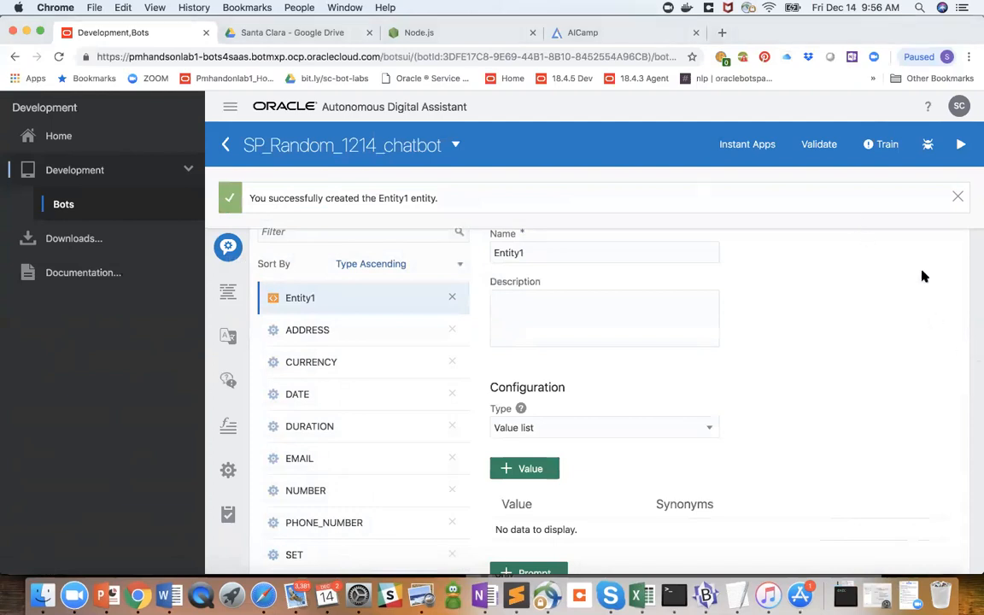
left_click(592, 252)
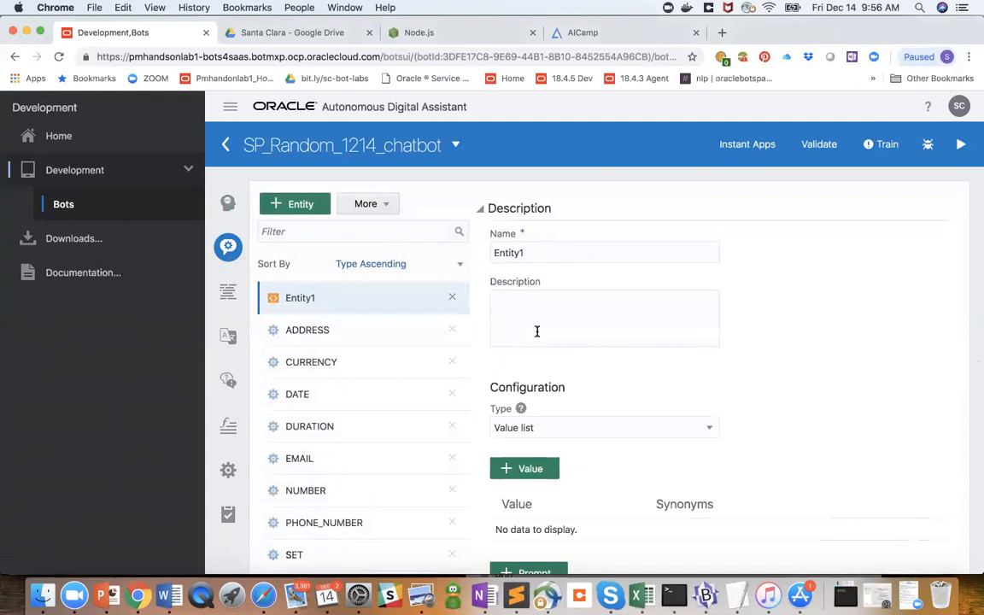
- Add the value "sample" with the synonyms "samples" and "smpl" to the new entity's value list
left_click(525, 472)
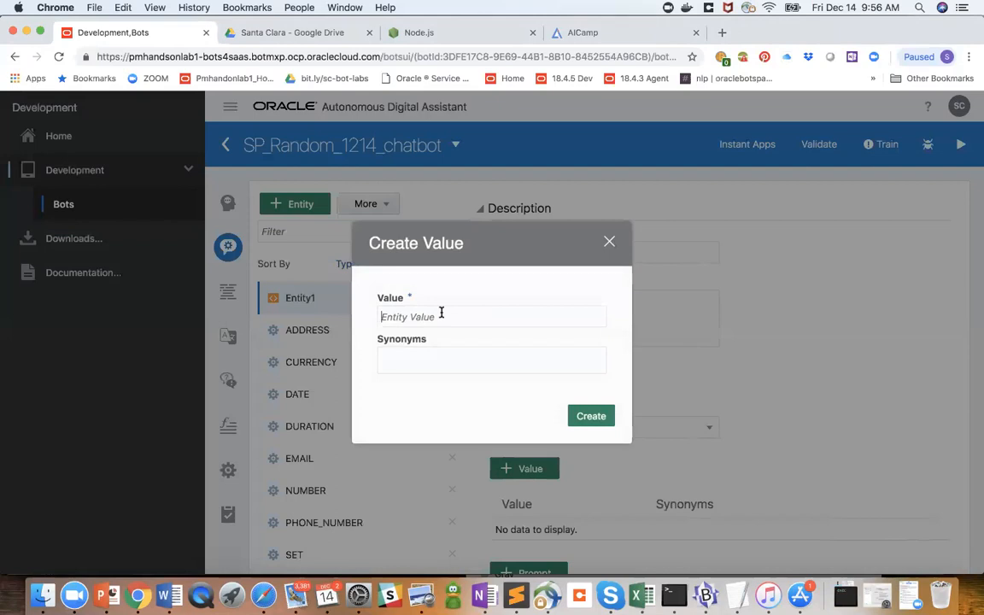
type("sample")
left_click(419, 352)
type("seamples")
key("BackSpace")
key("BackSpace")
key("BackSpace")
key("BackSpace")
key("BackSpace")
key("BackSpace")
key("BackSpace")
type("amples")
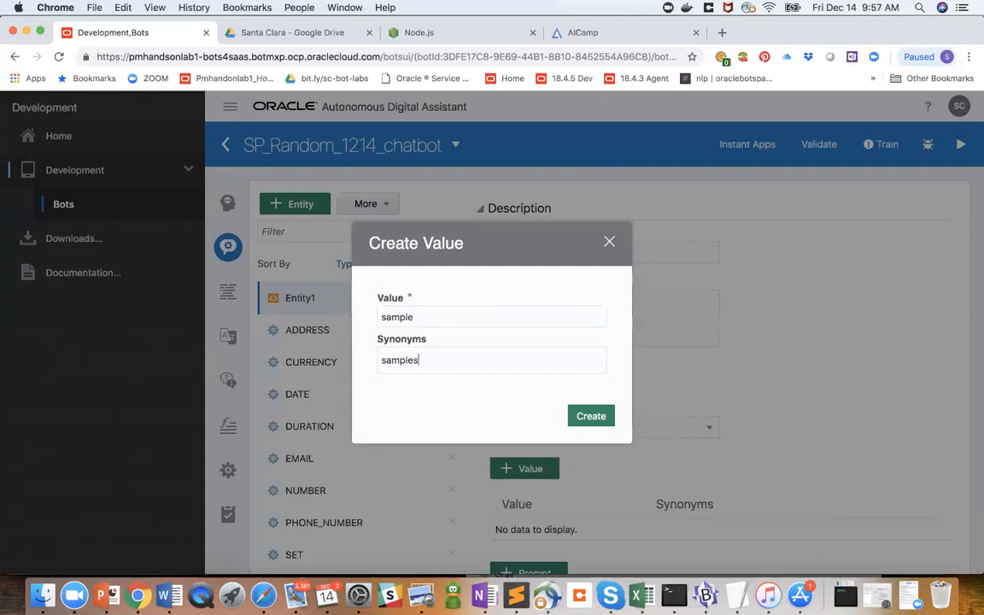
type(", smpl")
left_click(587, 418)
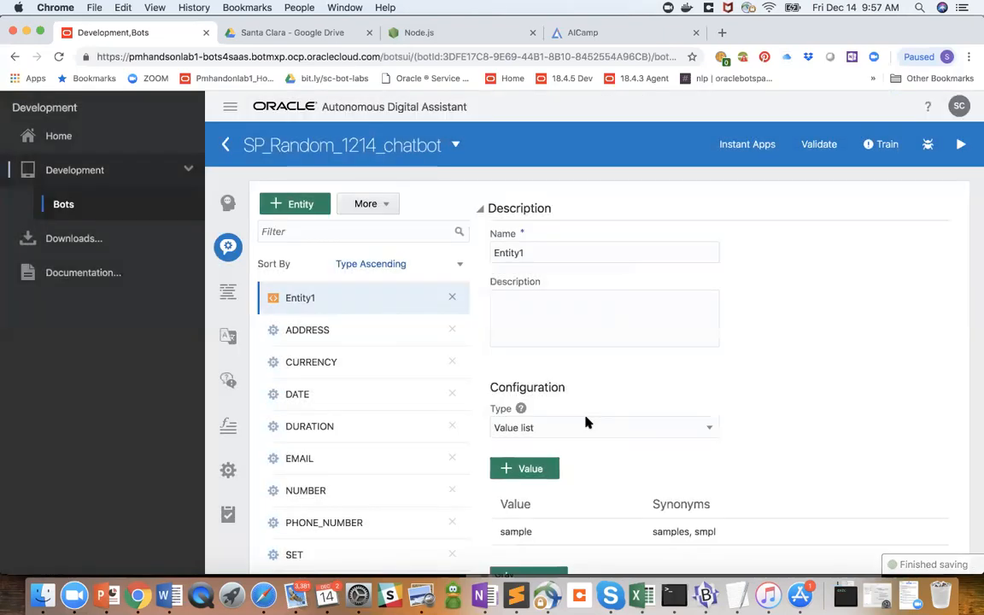
scroll(586, 422, "down", 3)
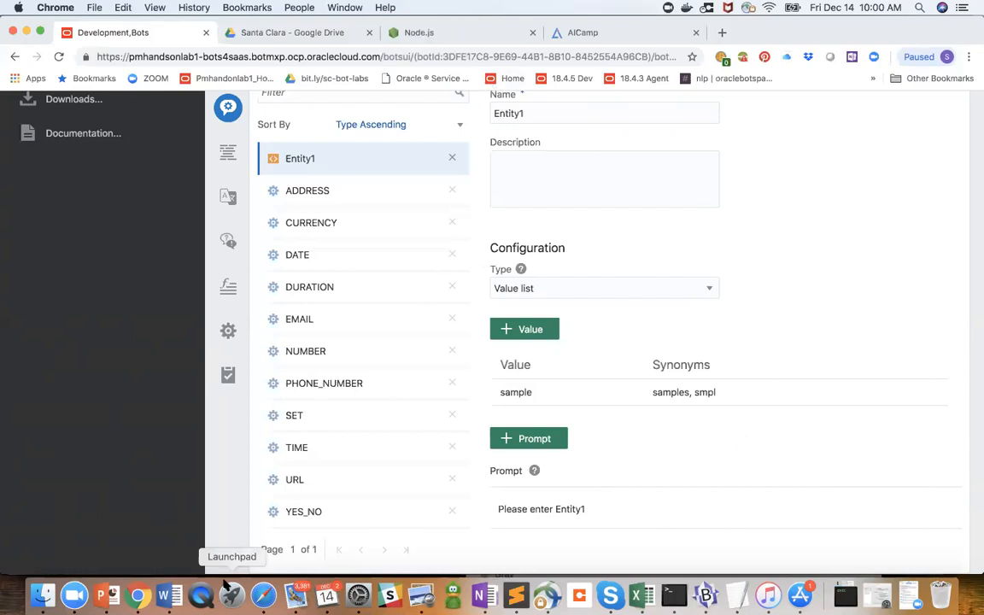
- Switch to PowerPoint and review the Data files slide and the closing logo slide, returning to the Logistics slide
left_click(105, 595)
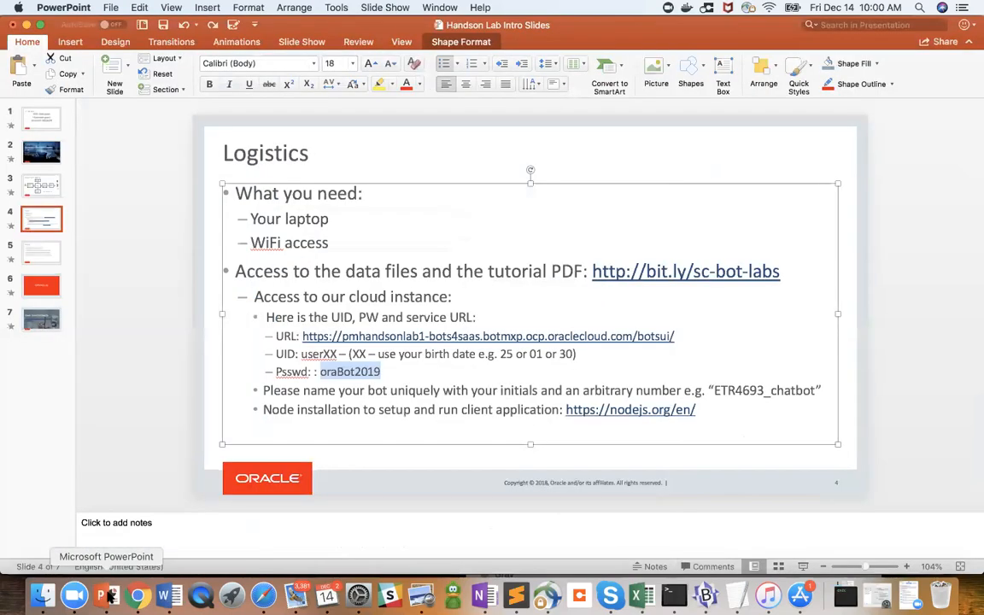
left_click(33, 253)
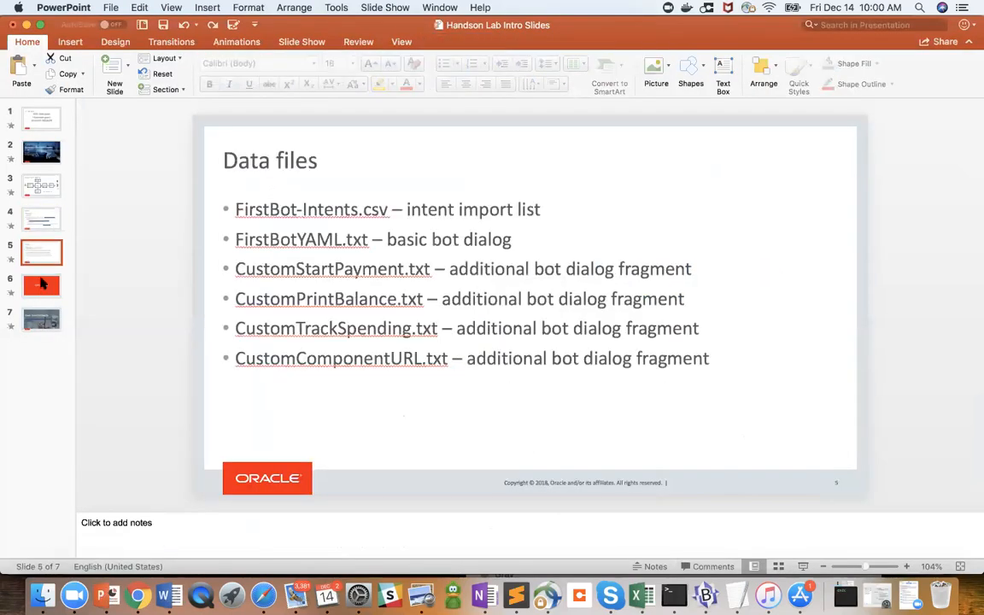
left_click(47, 222)
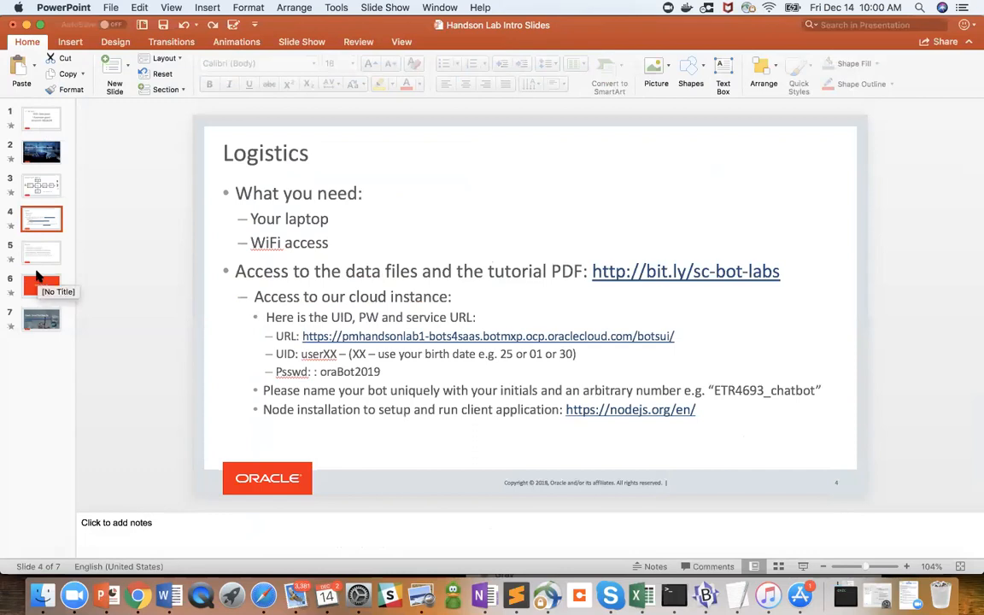
left_click(39, 251)
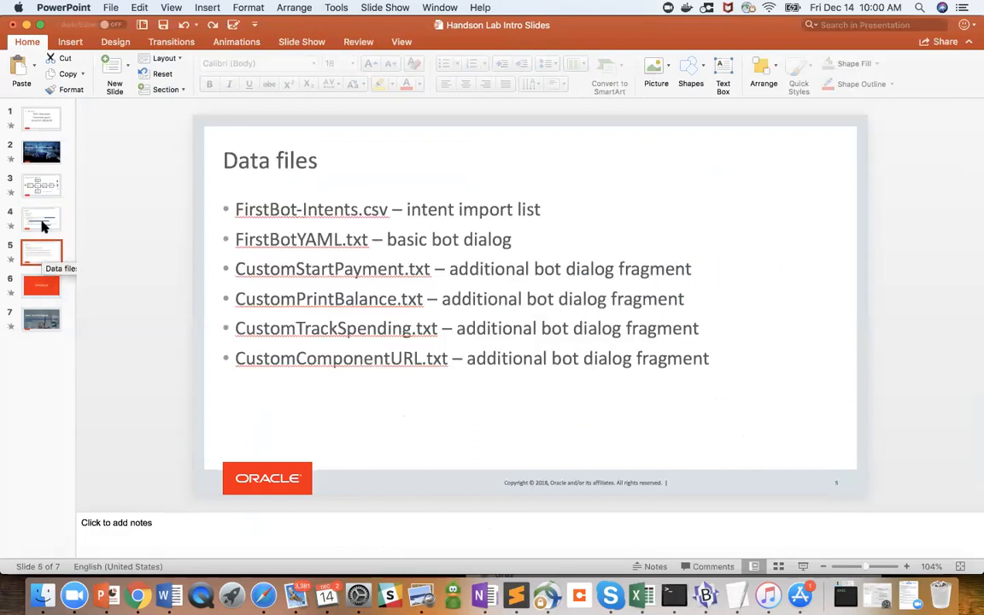
left_click(31, 289)
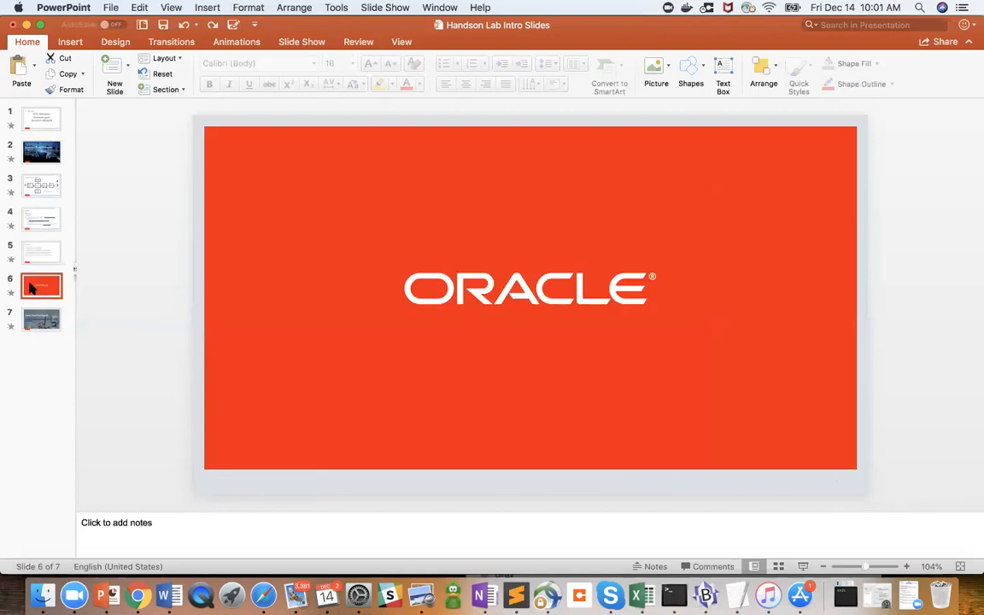
left_click(36, 221)
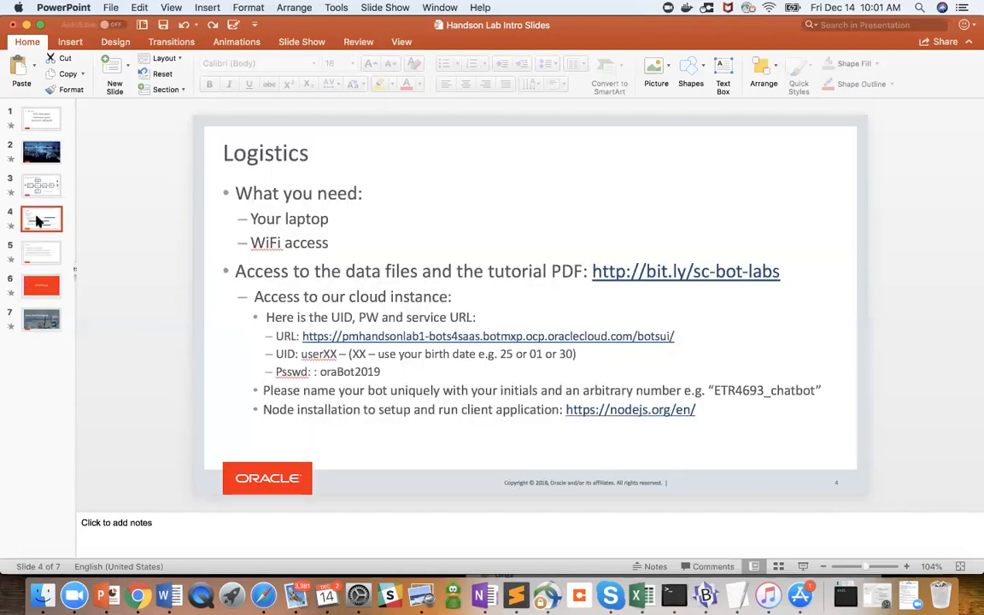
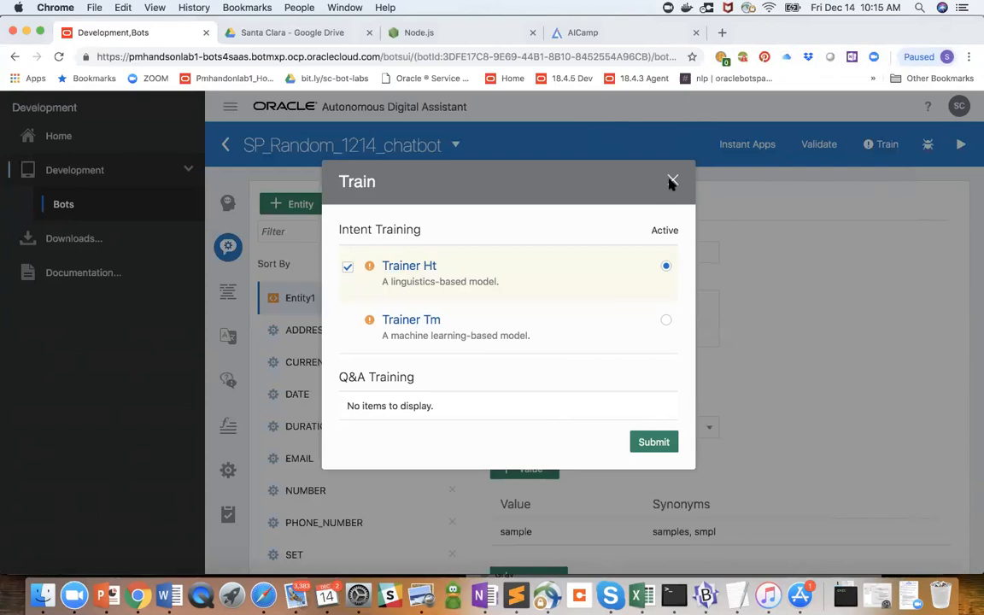
- Close the training dialog, filter the bots list by "SP" and open CrcPizzaBot
left_click(673, 181)
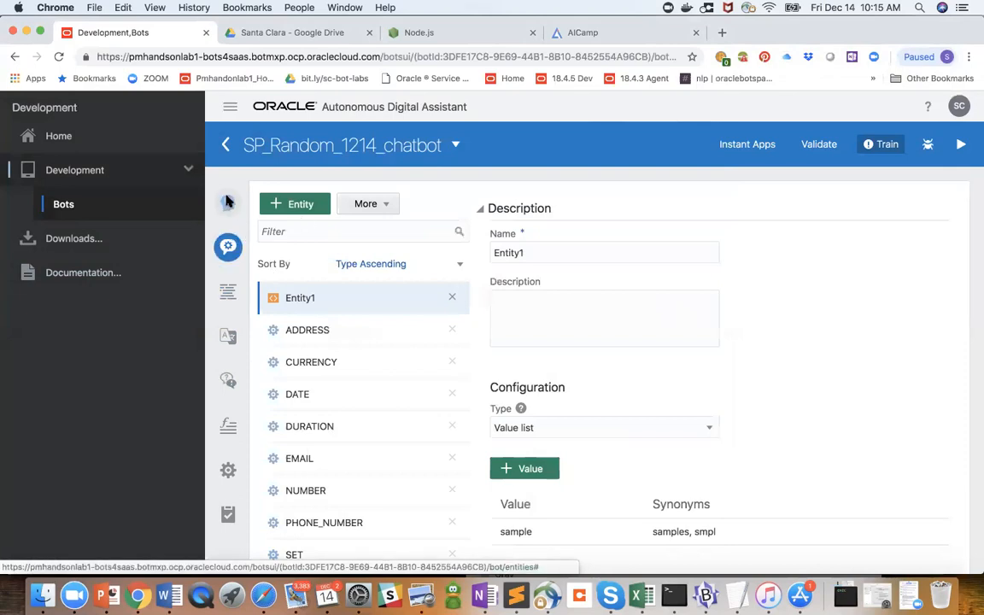
left_click(65, 207)
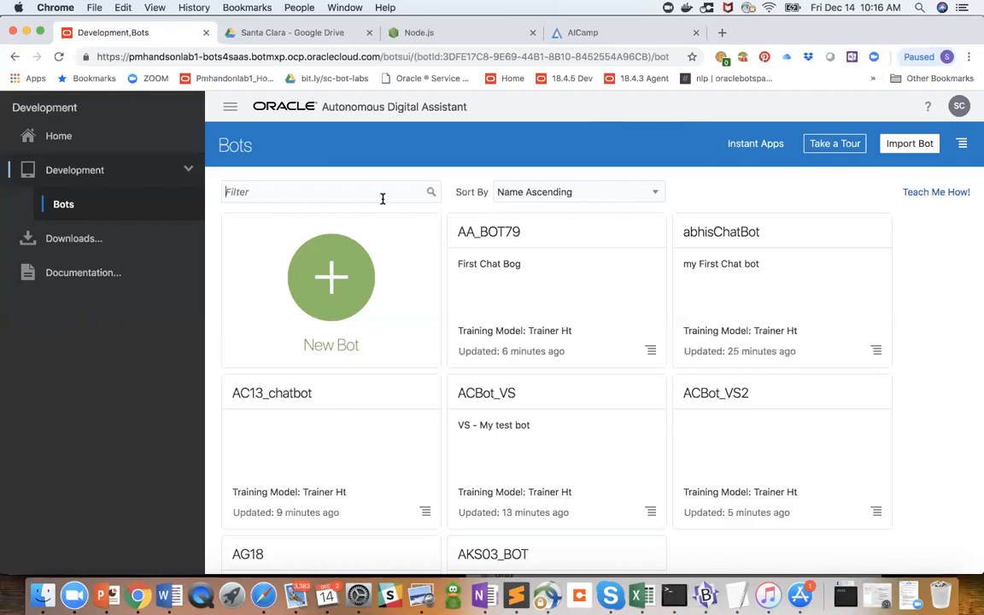
type("Sampl")
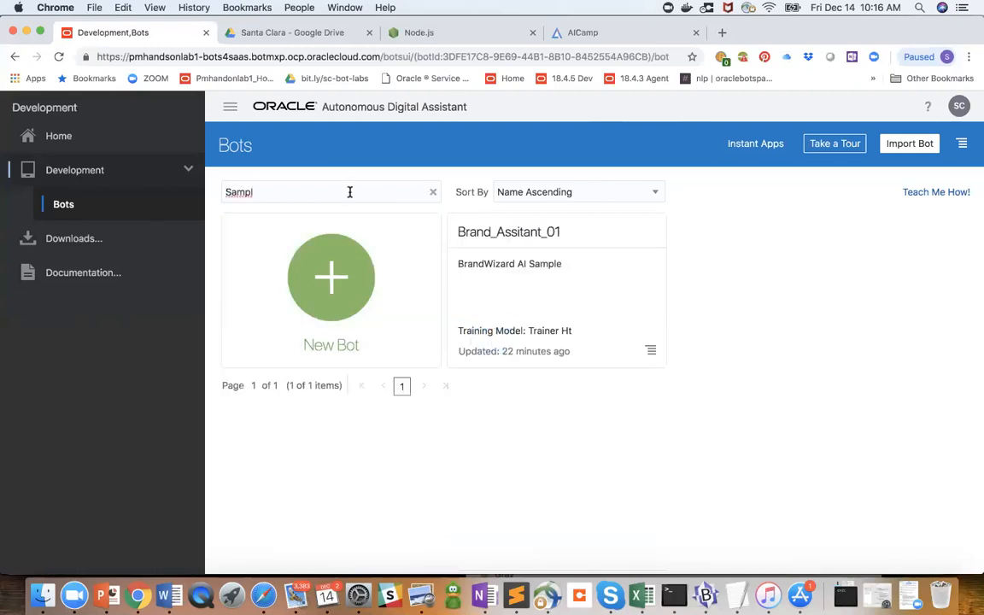
key("BackSpace")
key("BackSpace")
key("BackSpace")
key("BackSpace")
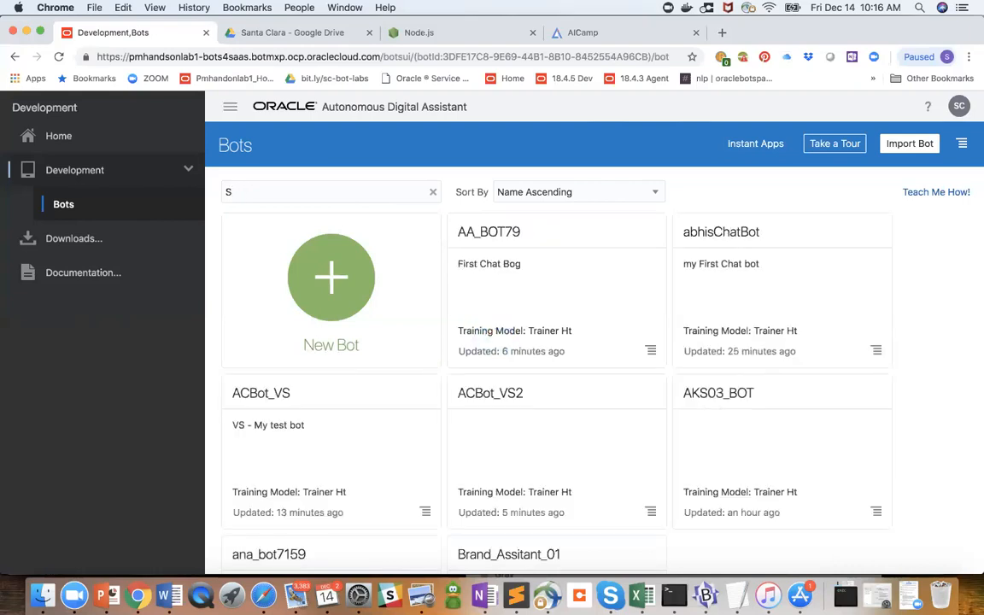
type("p")
key("BackSpace")
type("P")
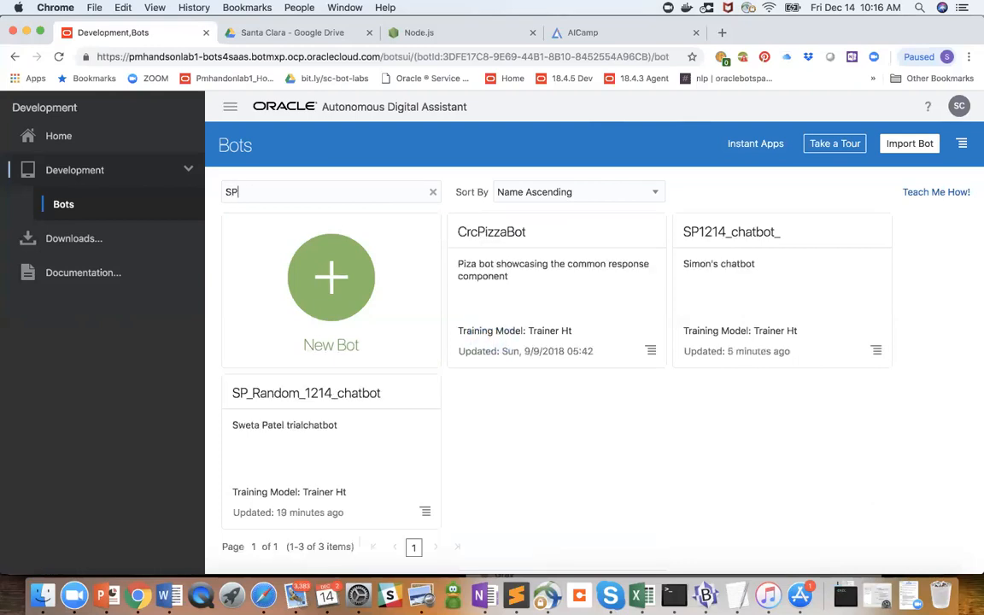
left_click(502, 233)
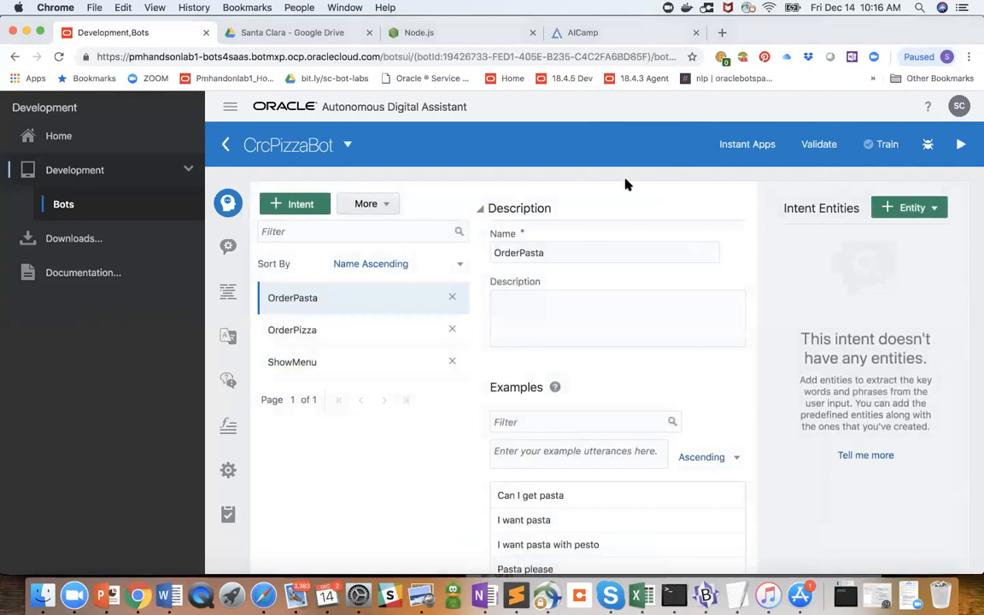
left_click(347, 146)
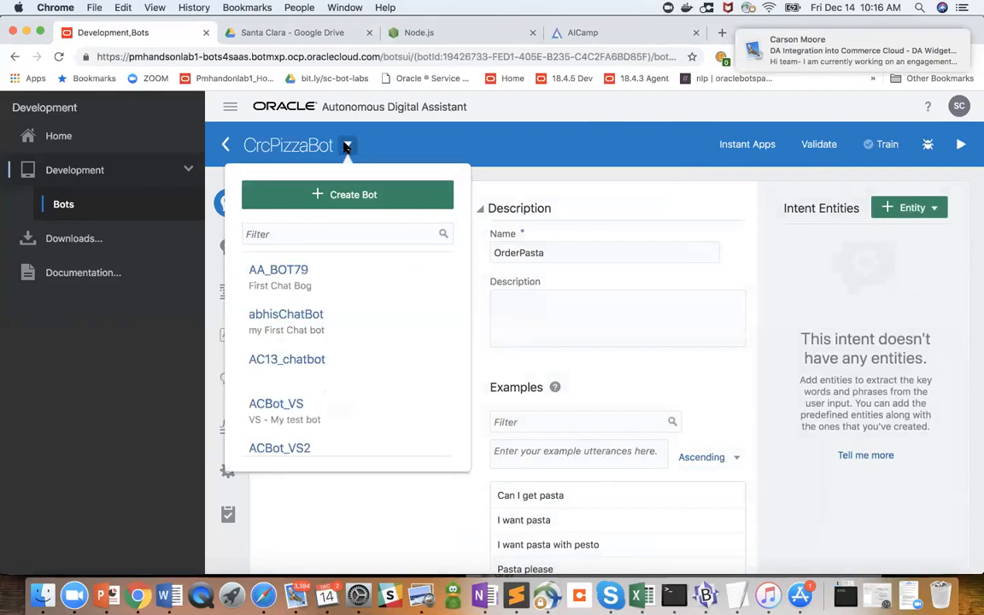
left_click(504, 161)
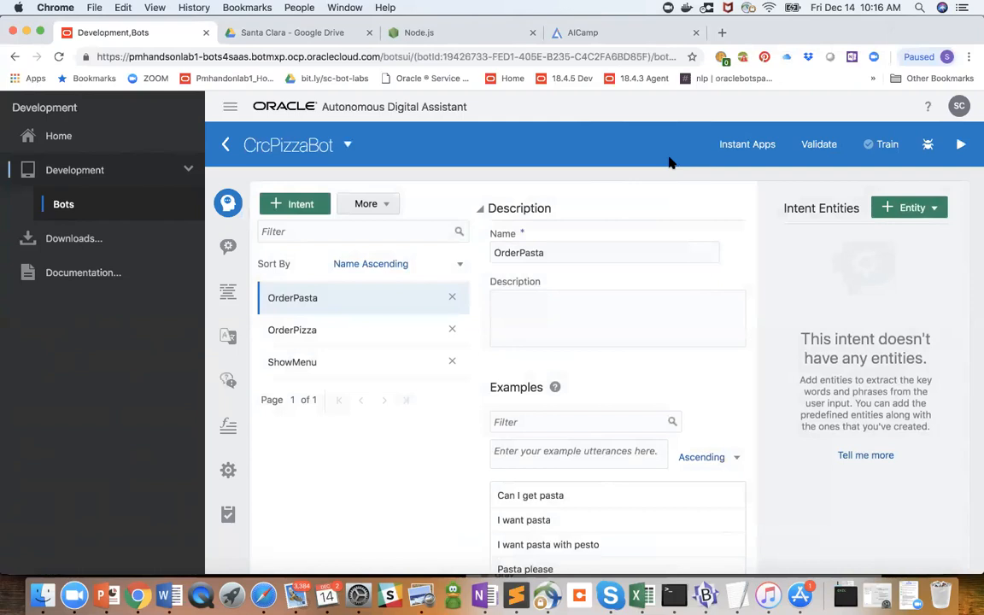
- Train CrcPizzaBot with the machine learning-based model Trainer Tm as the active model
left_click(887, 147)
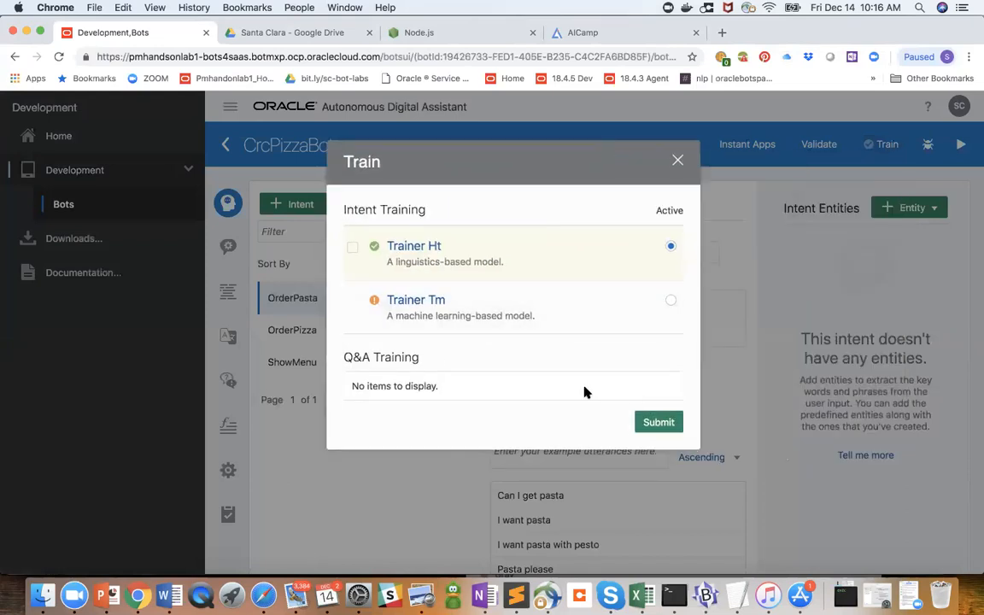
left_click(597, 320)
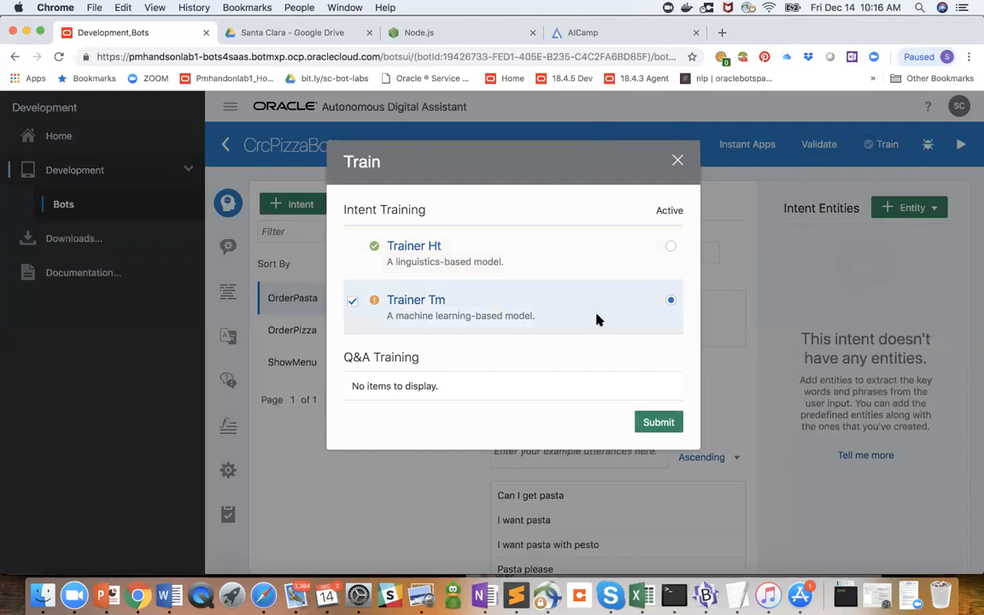
left_click(666, 427)
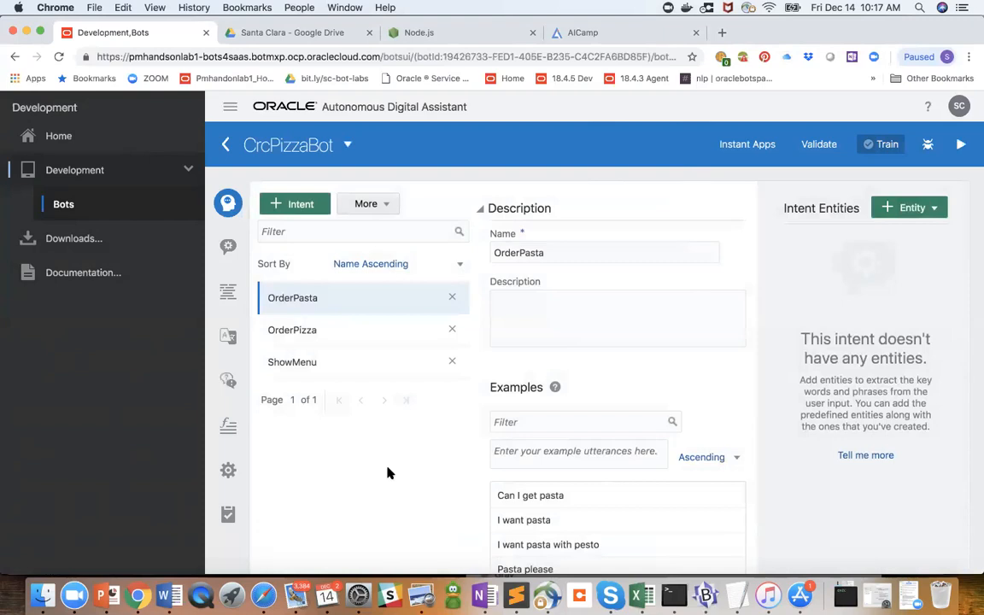
scroll(386, 470, "down", 2)
scroll(386, 470, "up", 2)
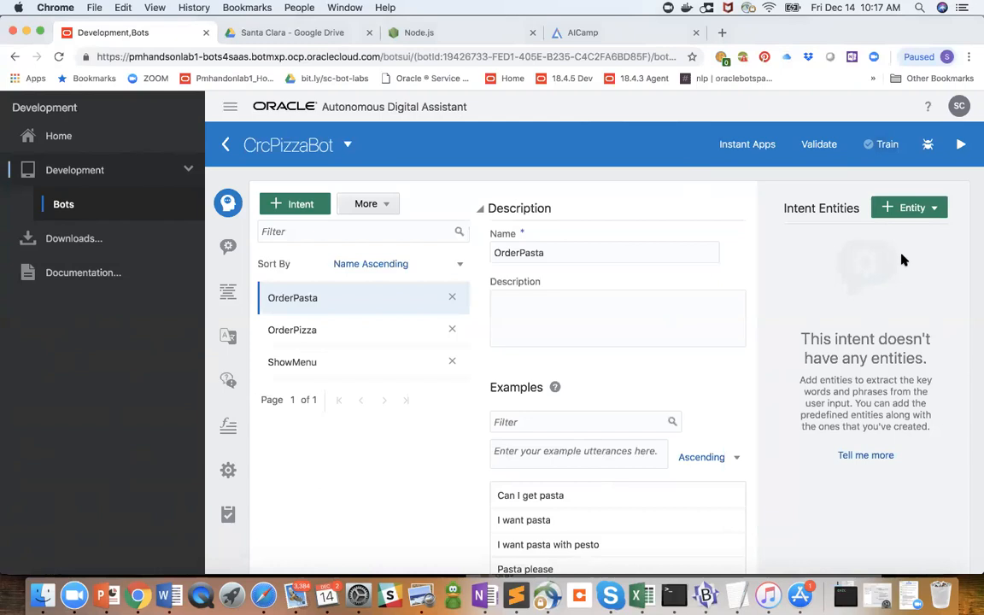
- Switch CrcPizzaBot's active training model to the linguistics-based Trainer Ht and submit the training
left_click(886, 145)
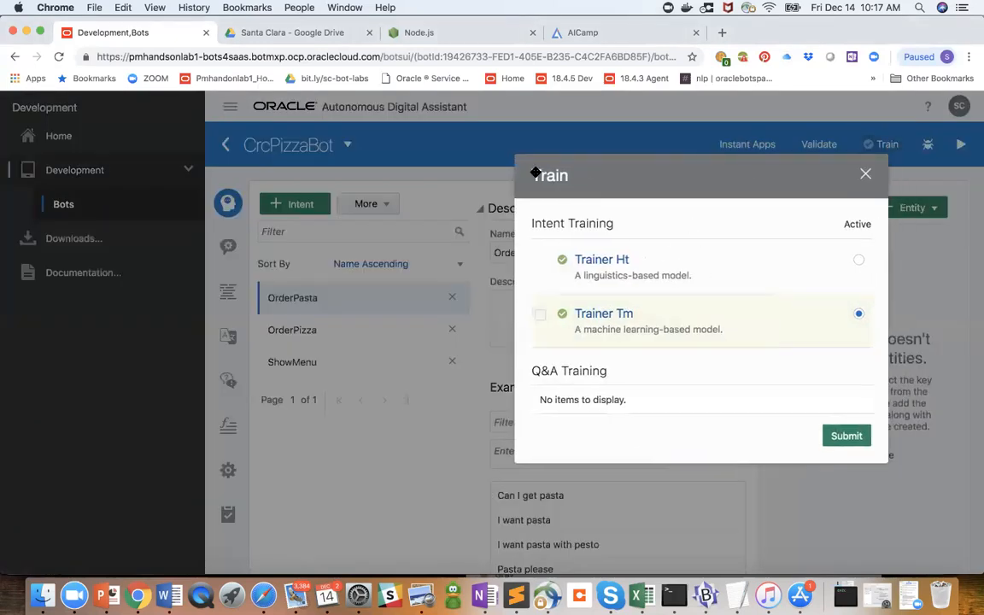
left_click(657, 259)
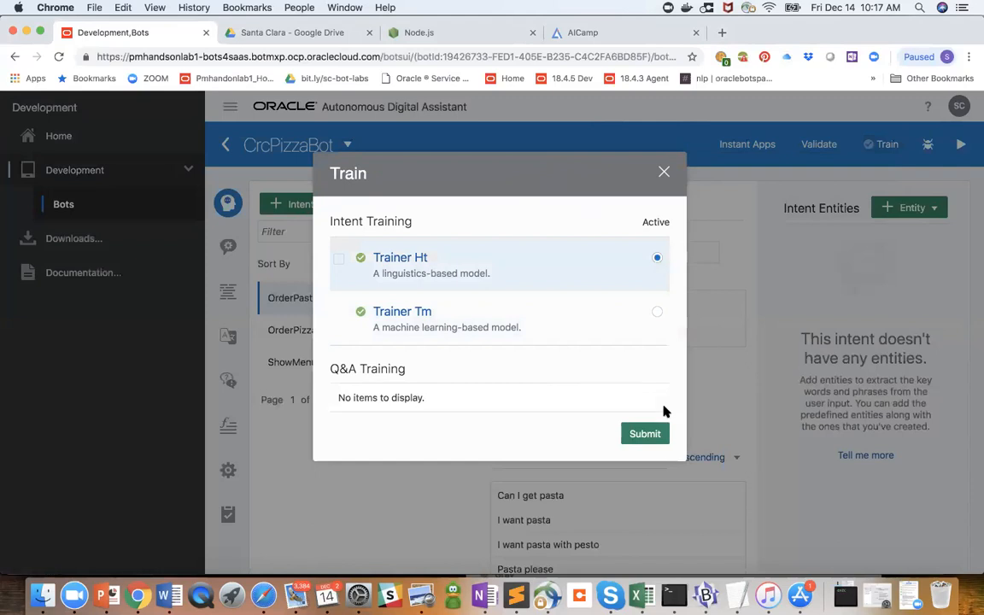
left_click(653, 434)
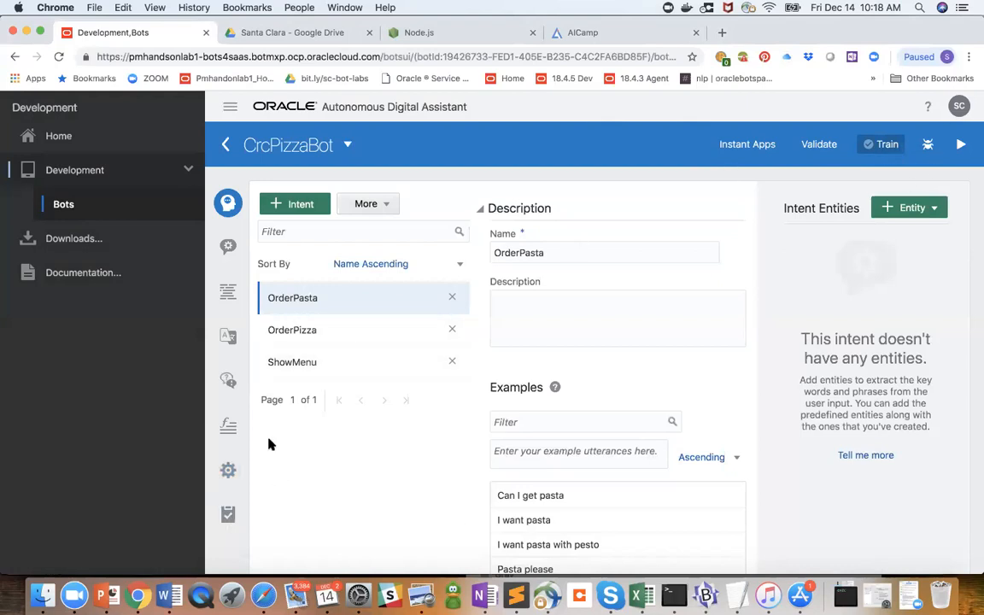
- Open the bot tester for CrcPizzaBot and send the message "can I get pasta"
left_click(958, 145)
left_click_drag(805, 182, 540, 183)
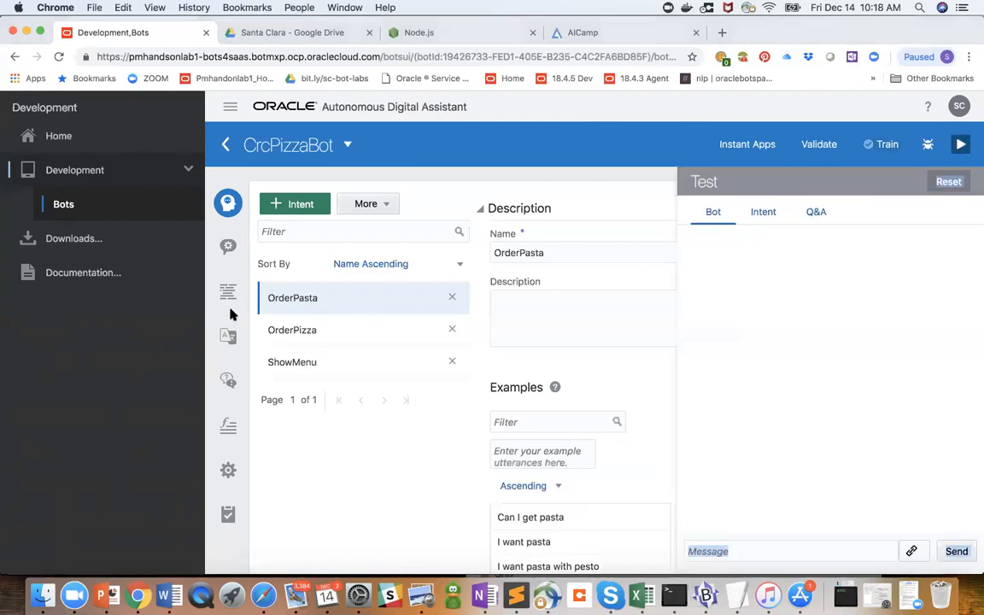
left_click(694, 549)
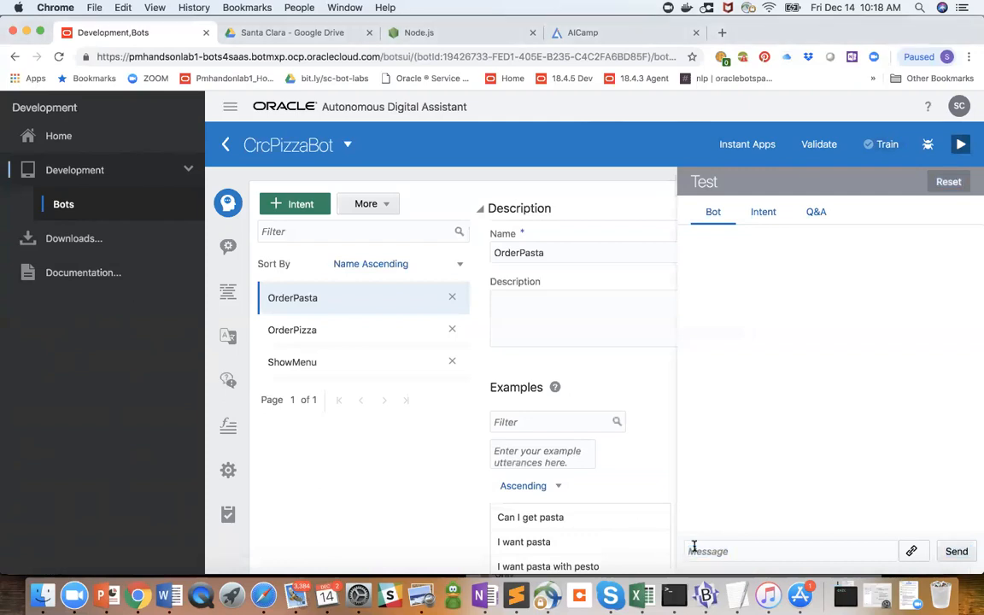
type("can I get pasta")
key("Return")
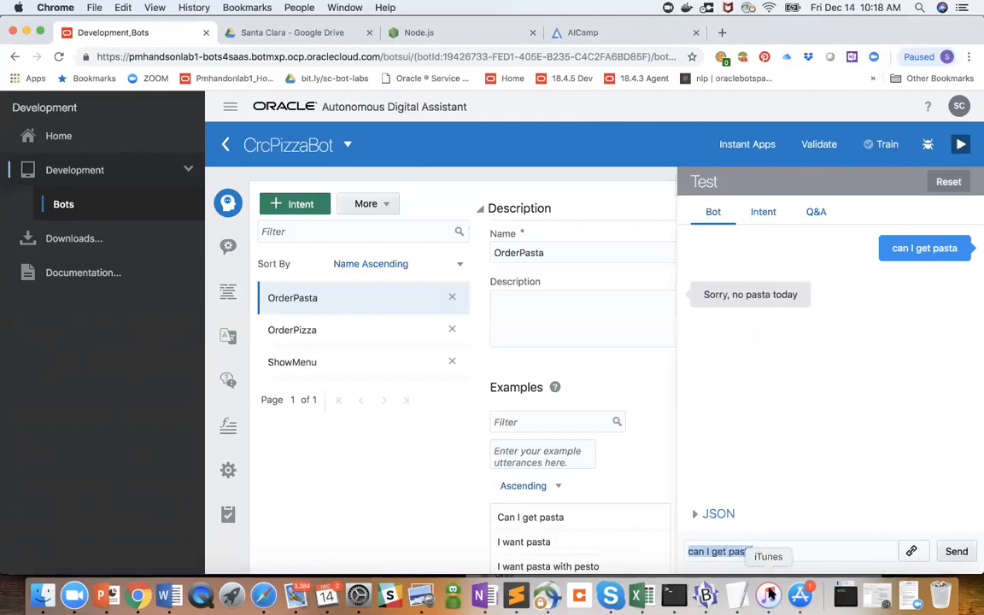
- Replace the test message with "order pizza" and send it to the bot
left_click_drag(748, 551, 691, 552)
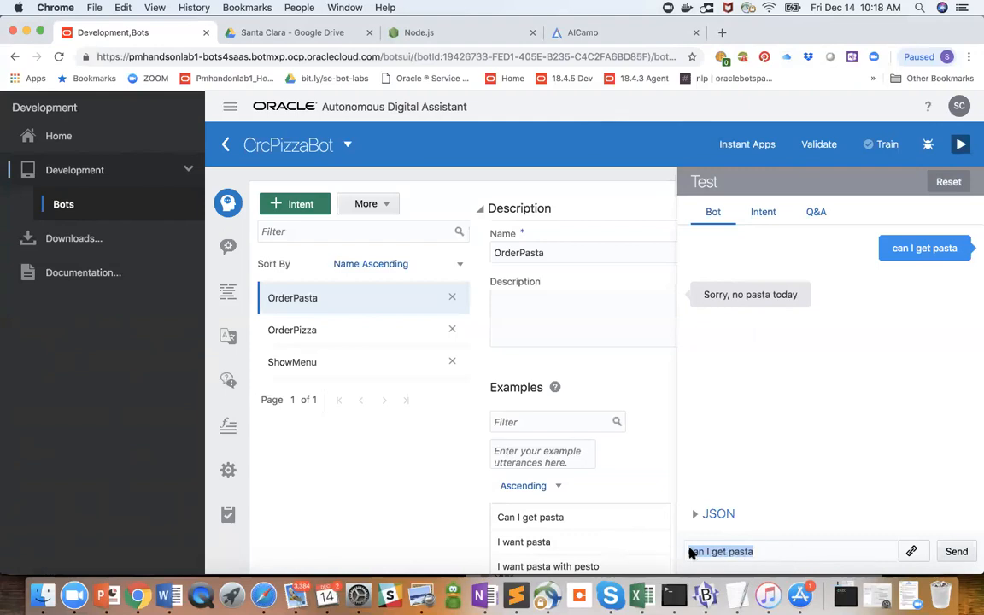
type("order pizza")
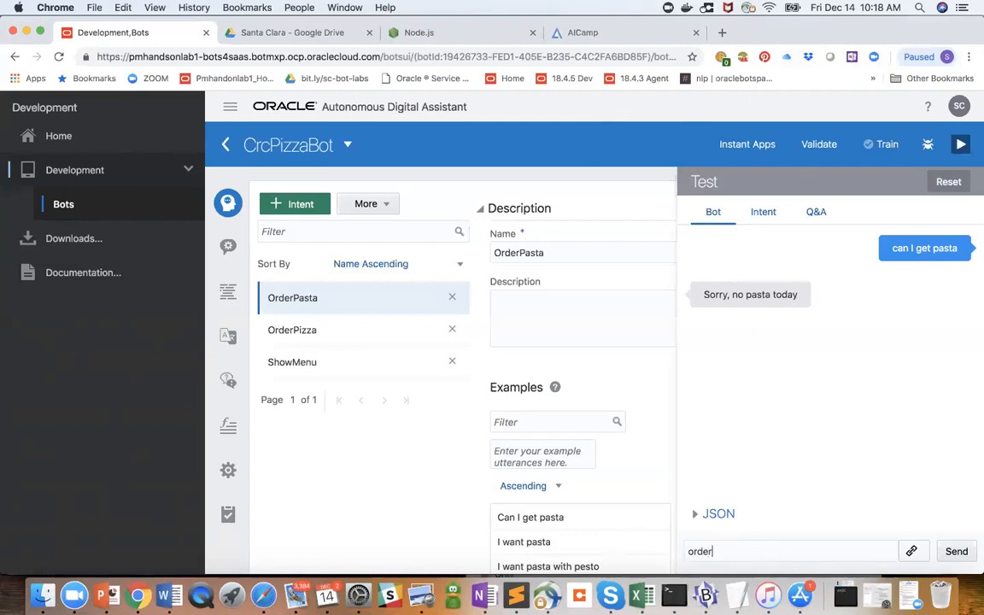
key("Return")
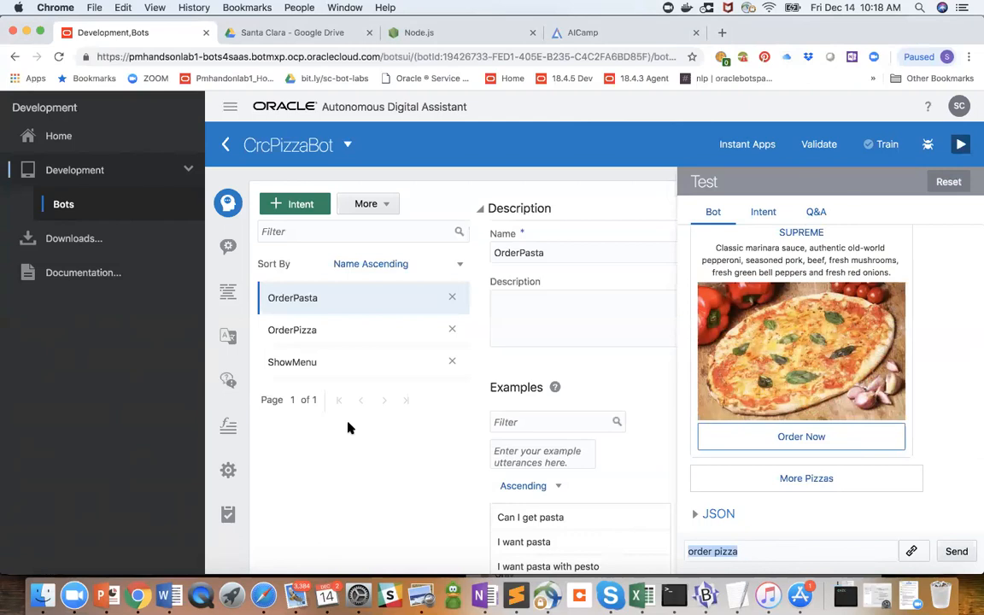
left_click(356, 475)
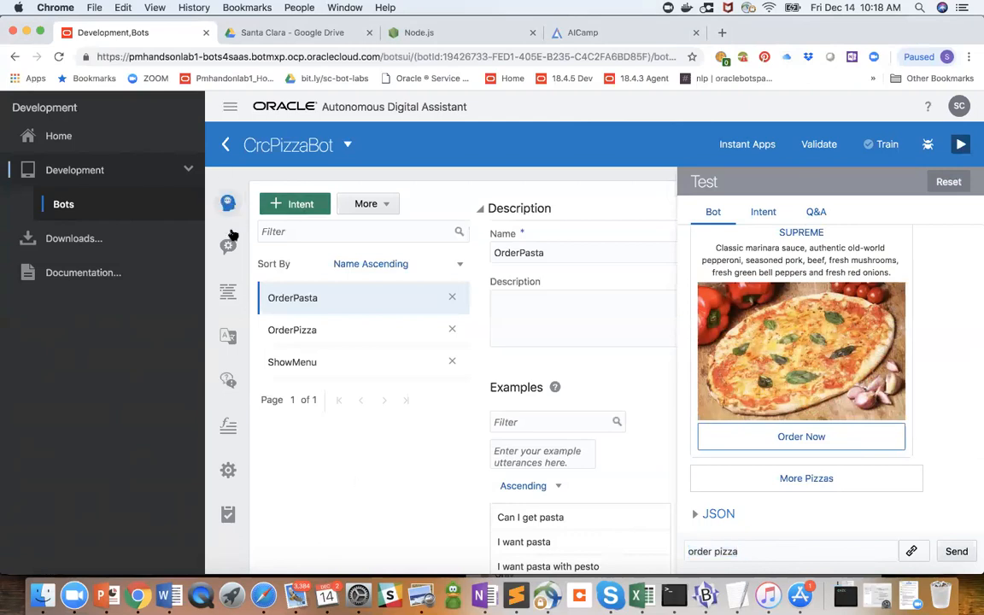
- Switch the tester to intent testing and send "order pizza" to check how its intent is resolved
left_click(766, 214)
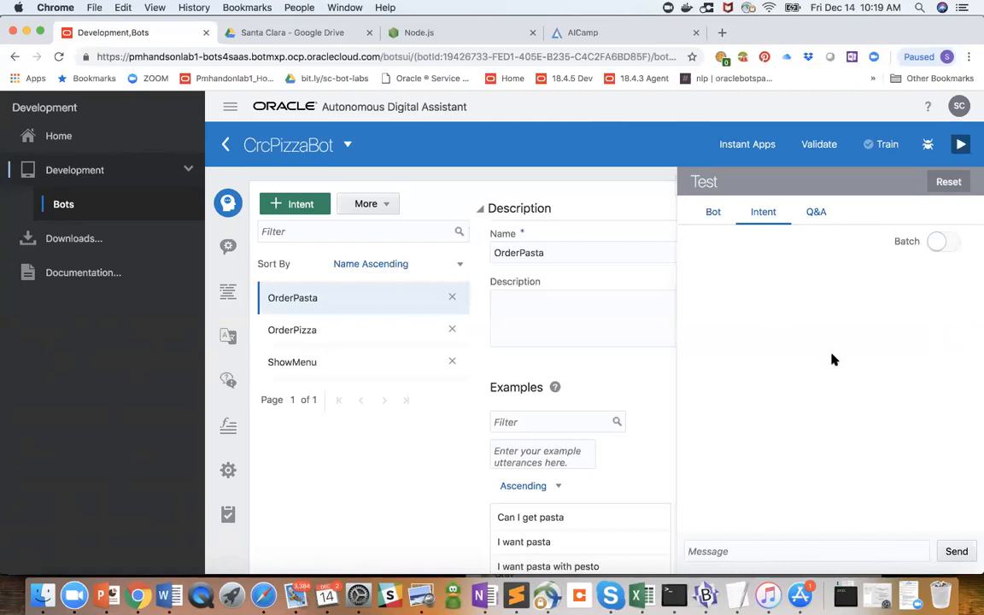
scroll(833, 359, "down", 2)
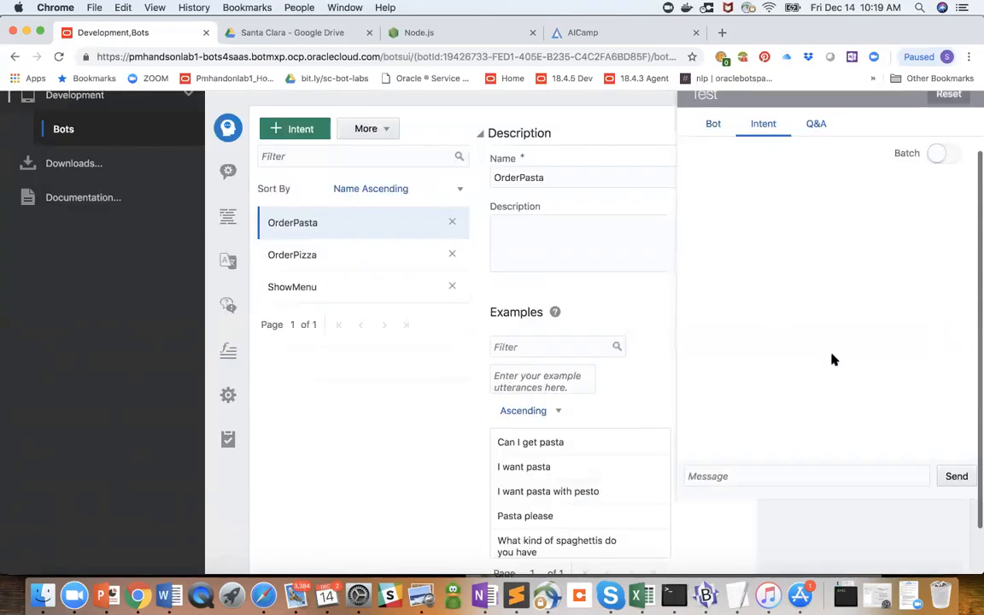
scroll(833, 360, "up", 2)
left_click(739, 544)
type("order pizza")
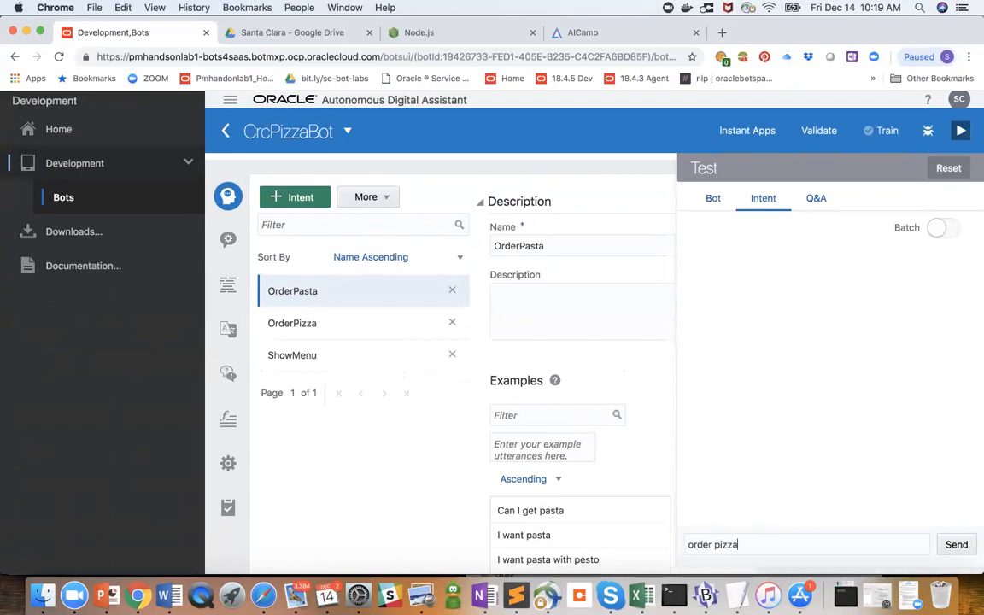
key("Return")
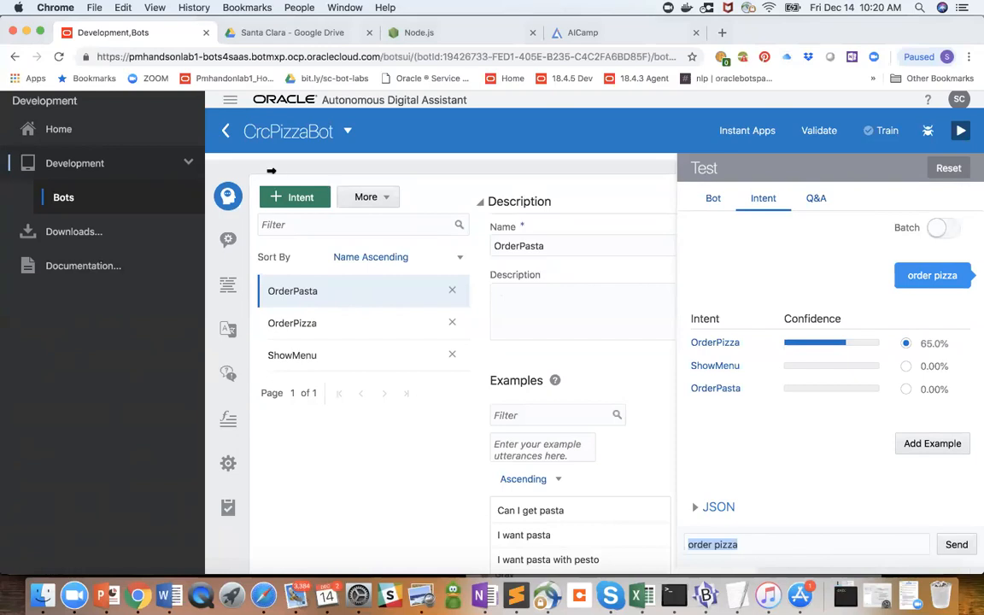
- Go to the home page, search the most recent items for "CRC" and return to the bots list
left_click(47, 129)
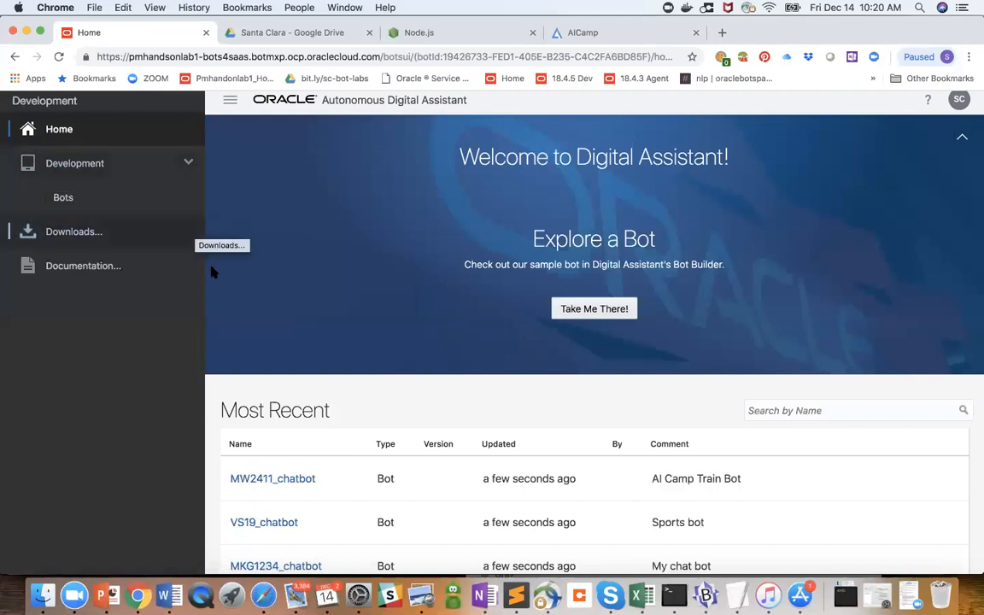
scroll(246, 323, "down", 5)
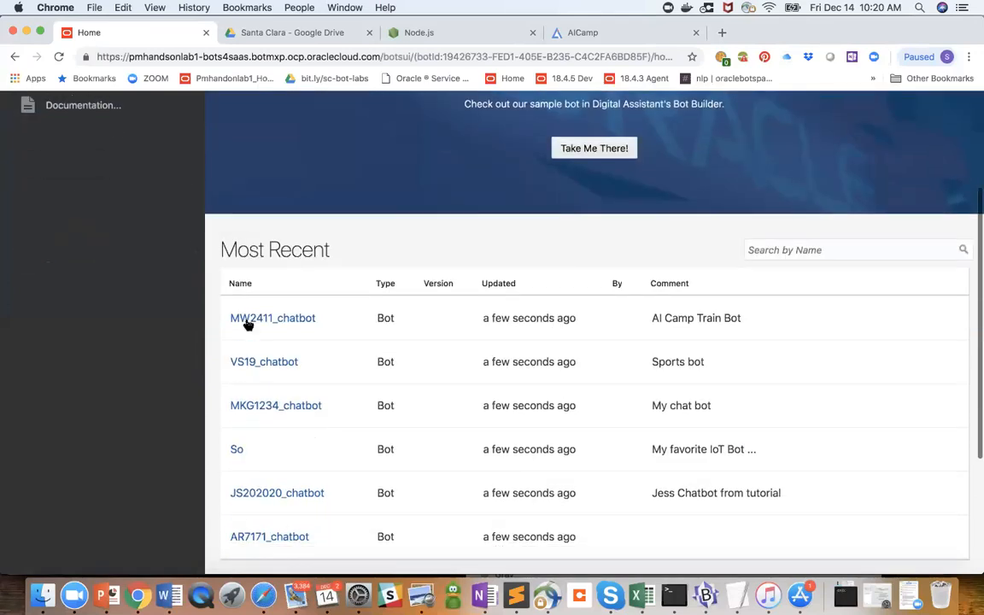
left_click(765, 250)
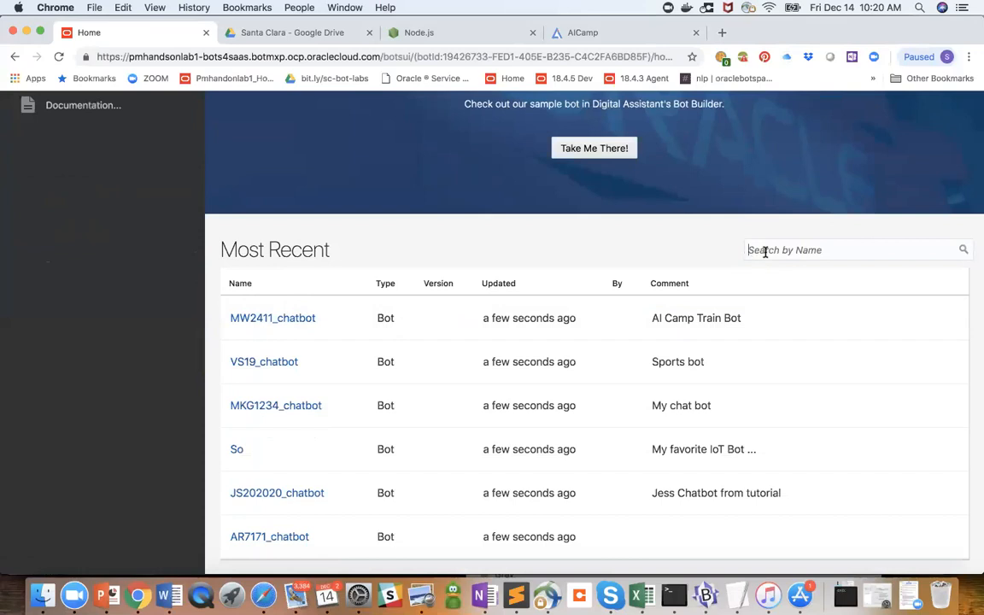
type("CRC")
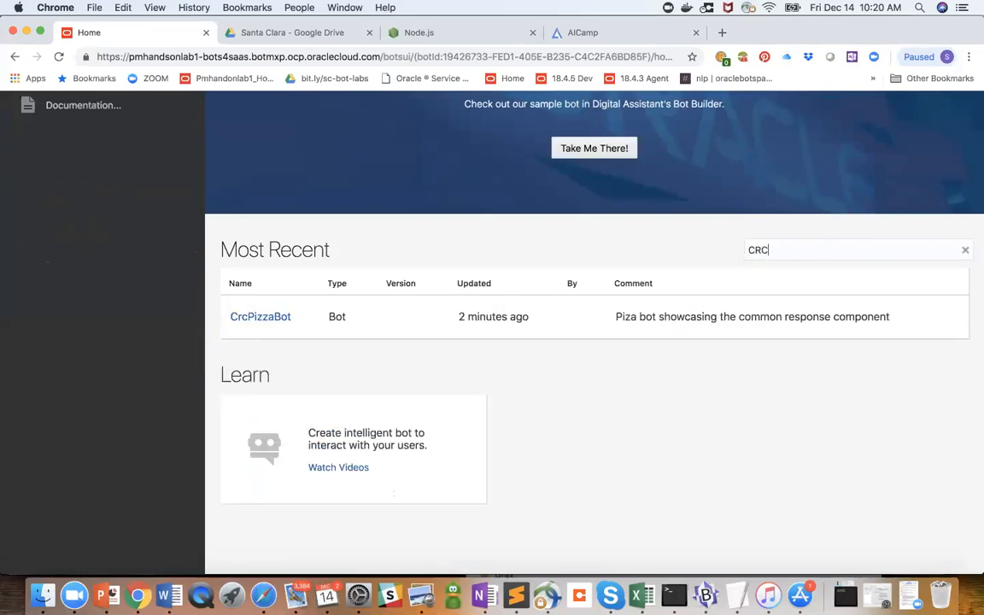
left_click(599, 147)
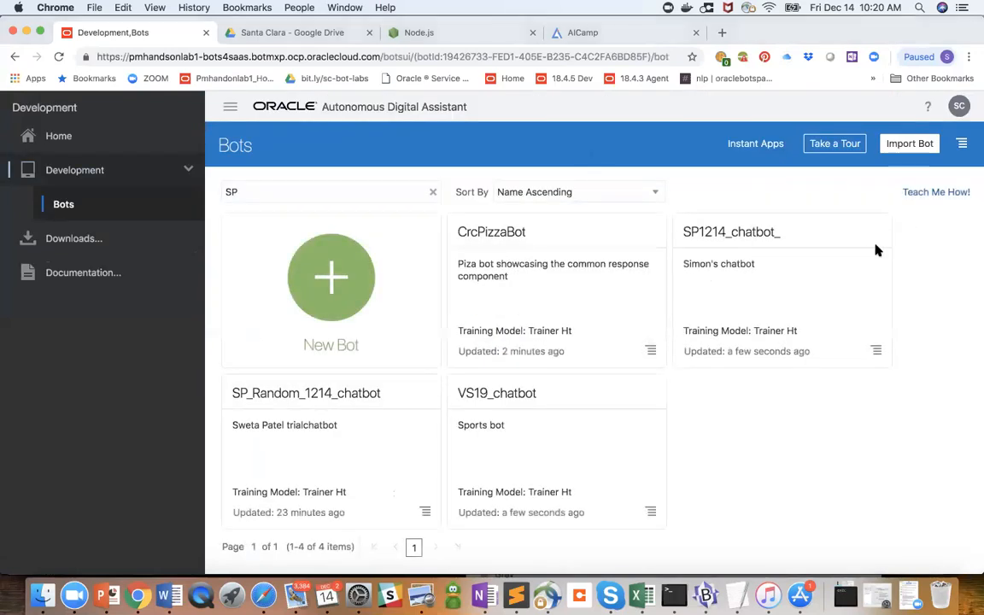
- Clone CrcPizzaBot under the name CRCPizza_Clone, keeping the existing description
left_click(651, 352)
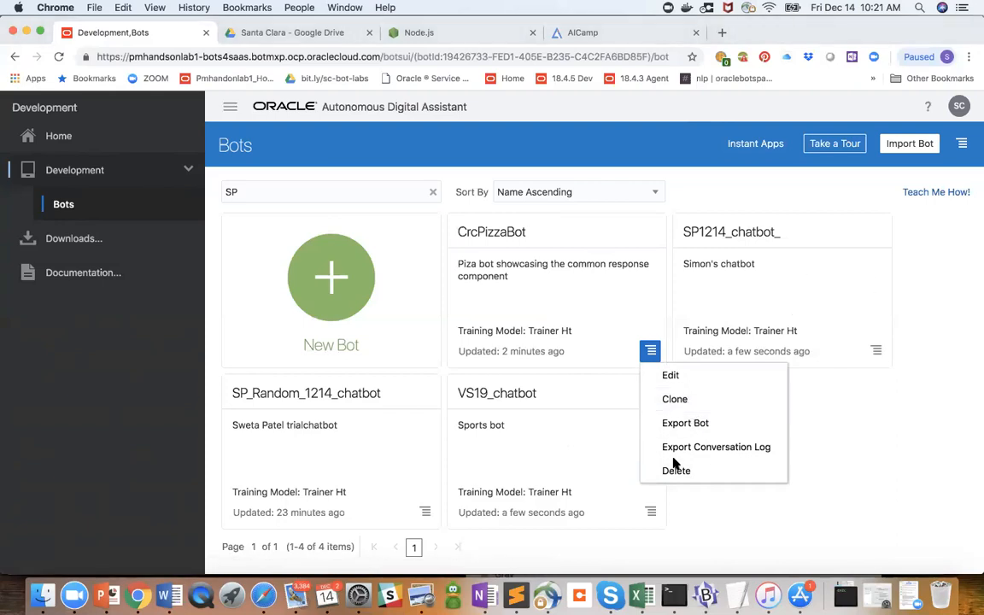
left_click(681, 401)
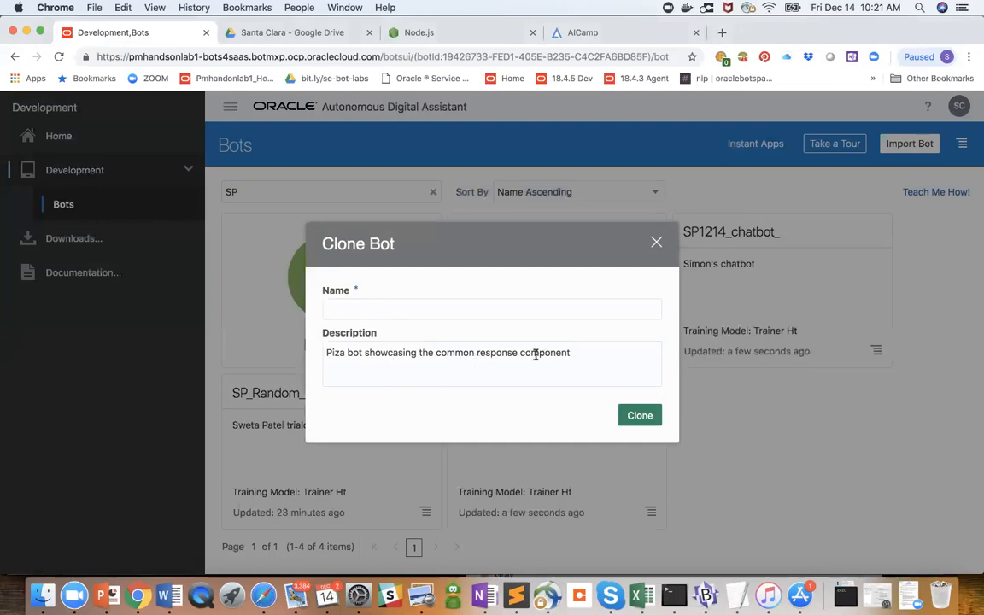
type("CRCPizza_Clone")
left_click(647, 417)
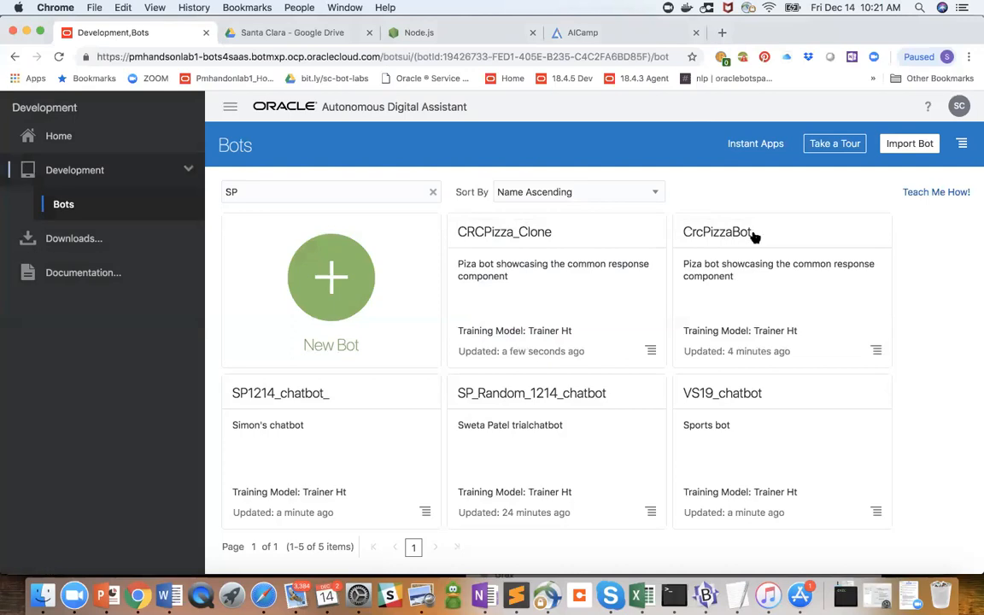
- Open the CRCPizza_Clone bot, train it with the Trainer Ht model and hide the tester
left_click(527, 234)
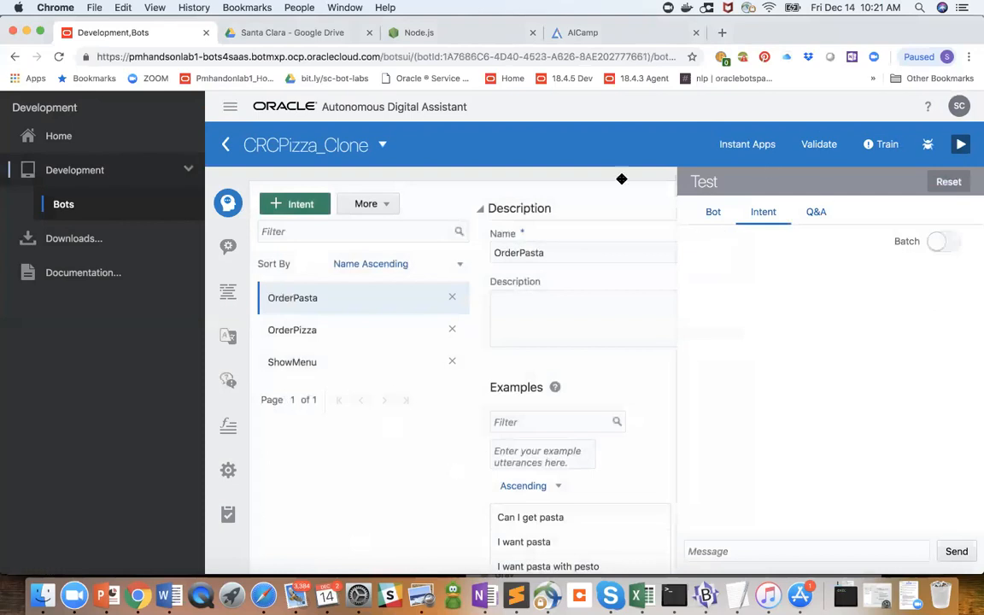
left_click(880, 144)
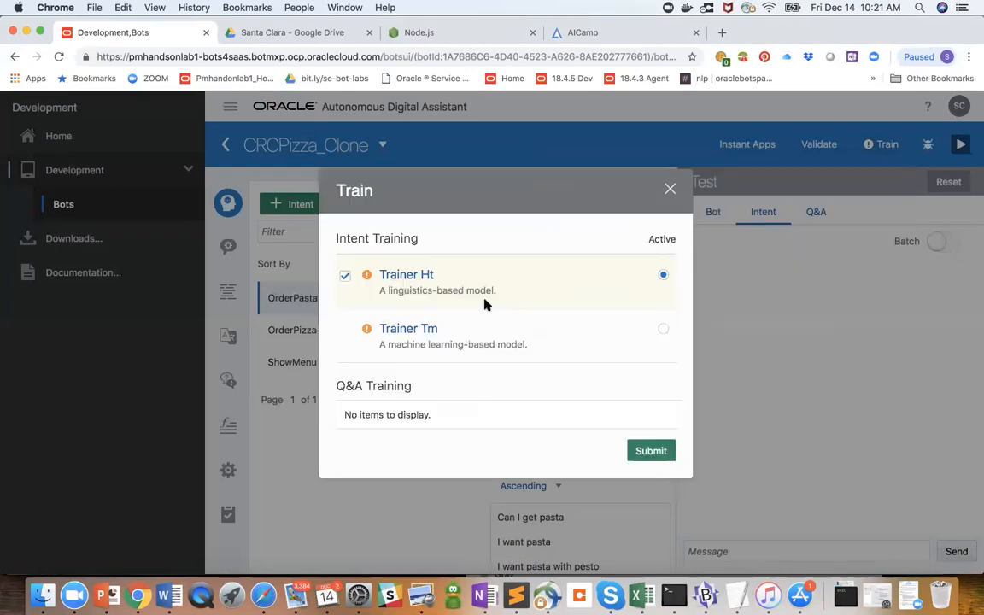
left_click(651, 451)
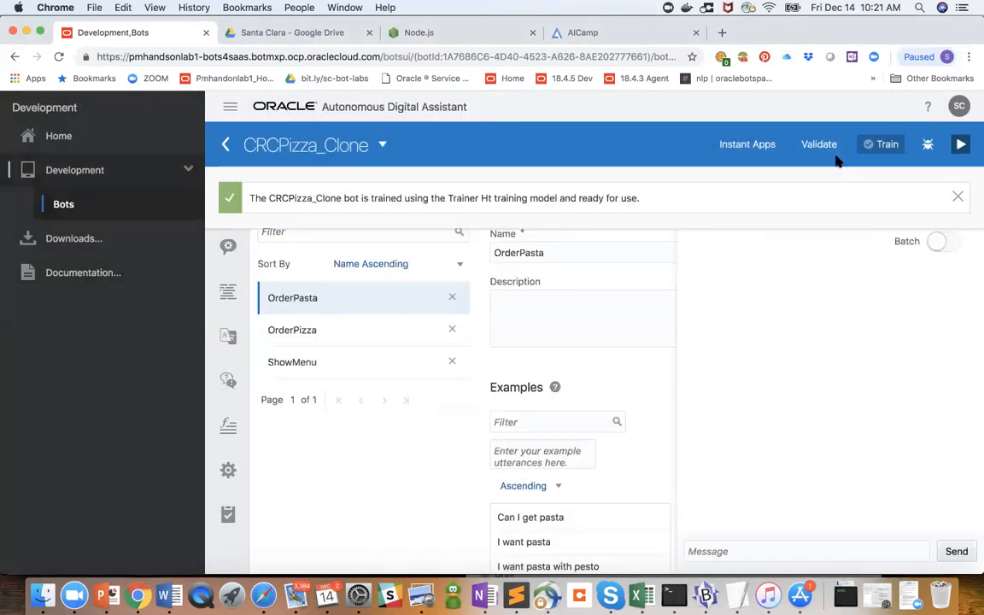
left_click(960, 147)
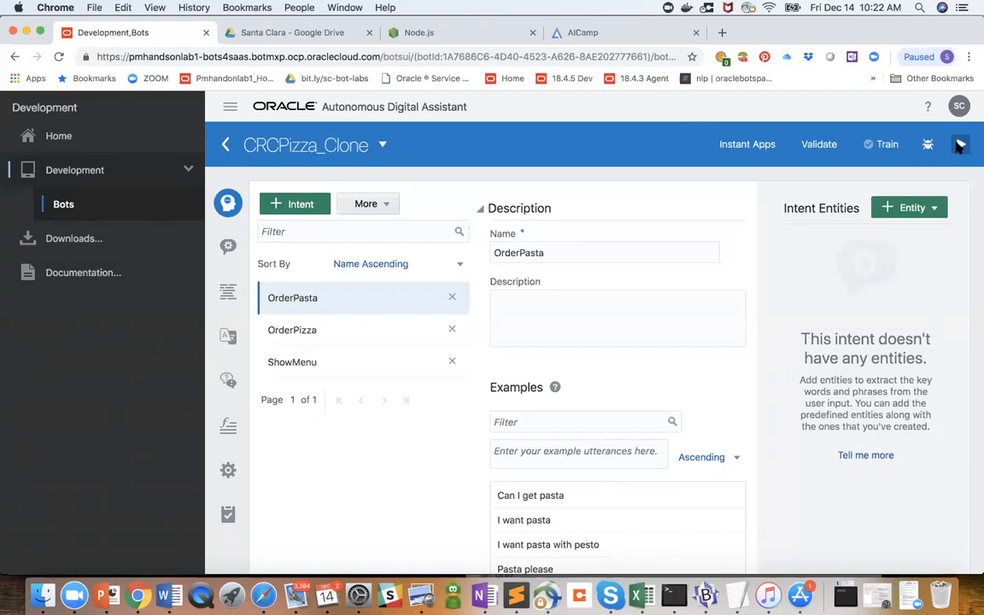
left_click(228, 290)
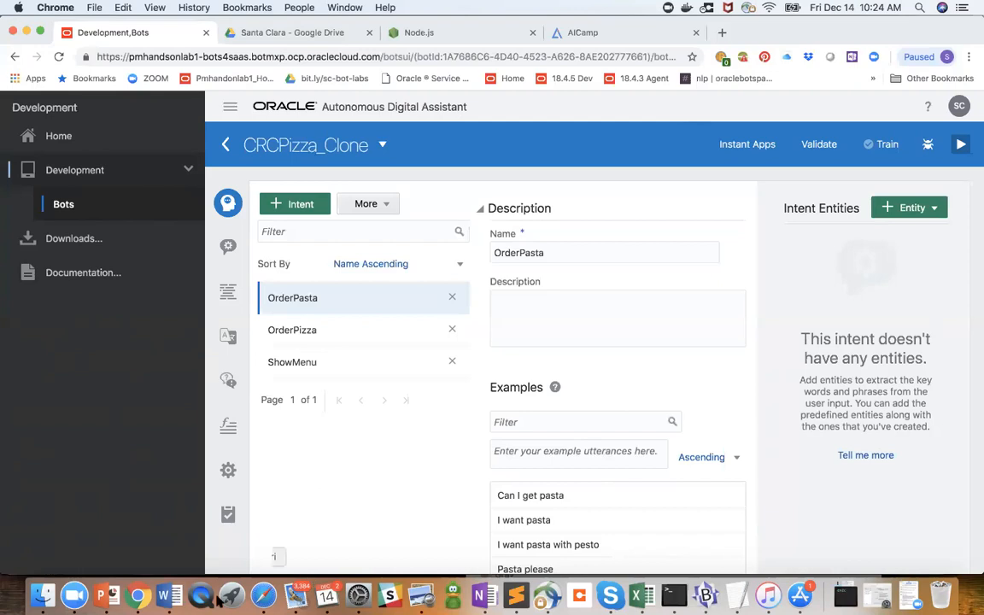
- Switch to PowerPoint and select the cloud instance URL on the Logistics slide, undoing the paste made over it
left_click(113, 597)
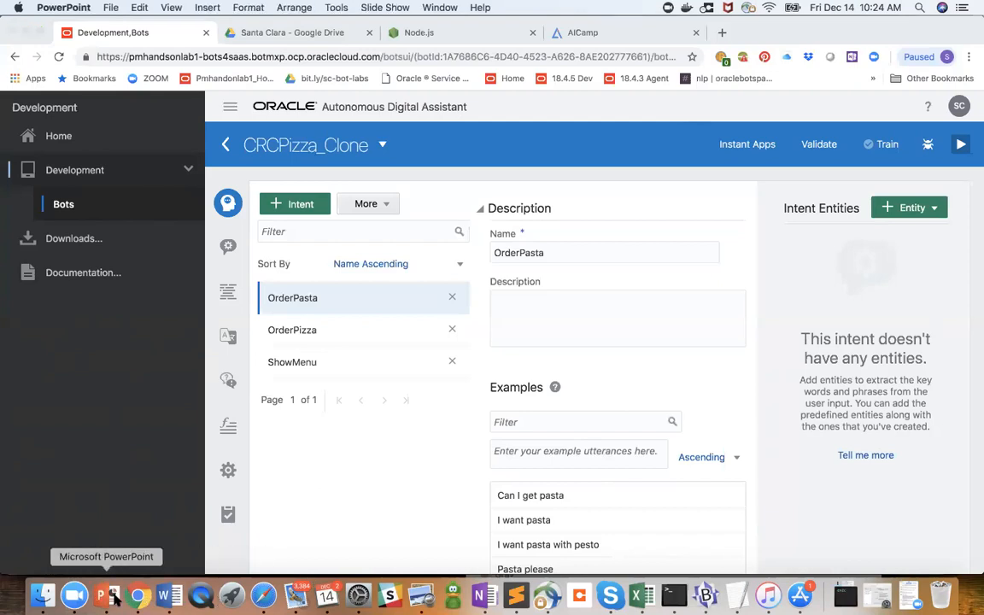
left_click_drag(566, 338, 306, 336)
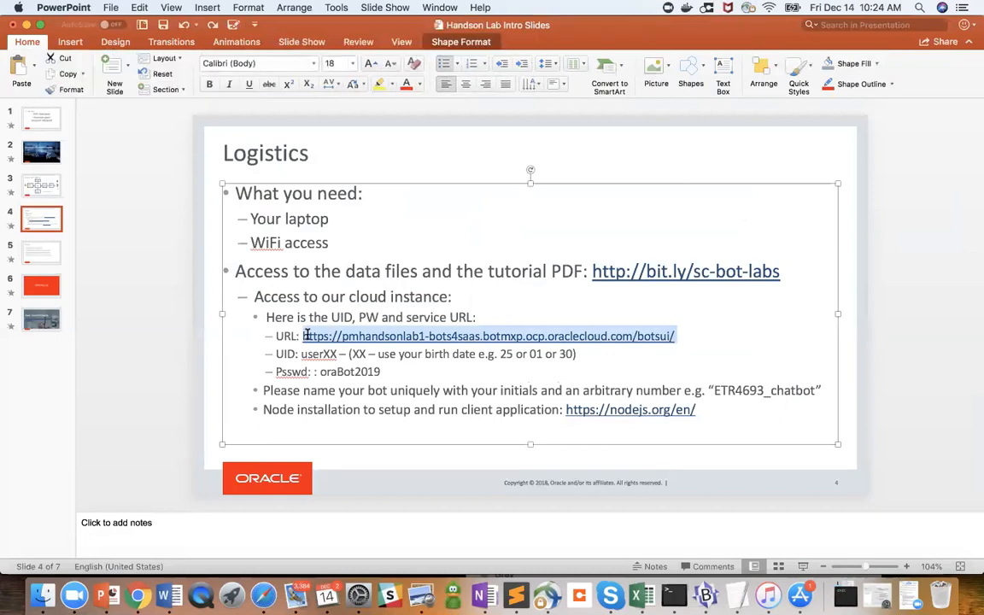
type("http://bit.ly/sc-bot-labs")
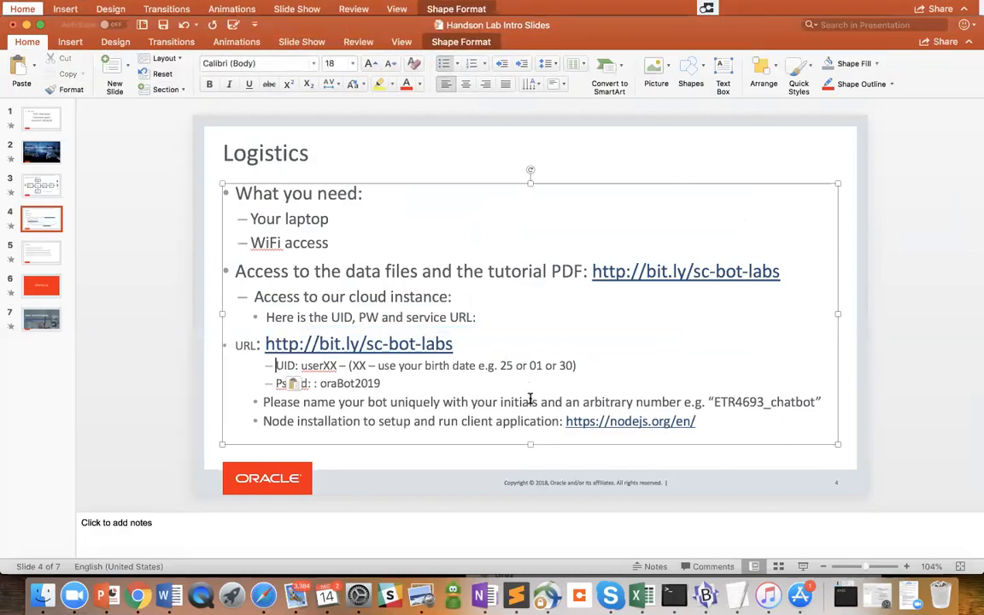
key("super+z")
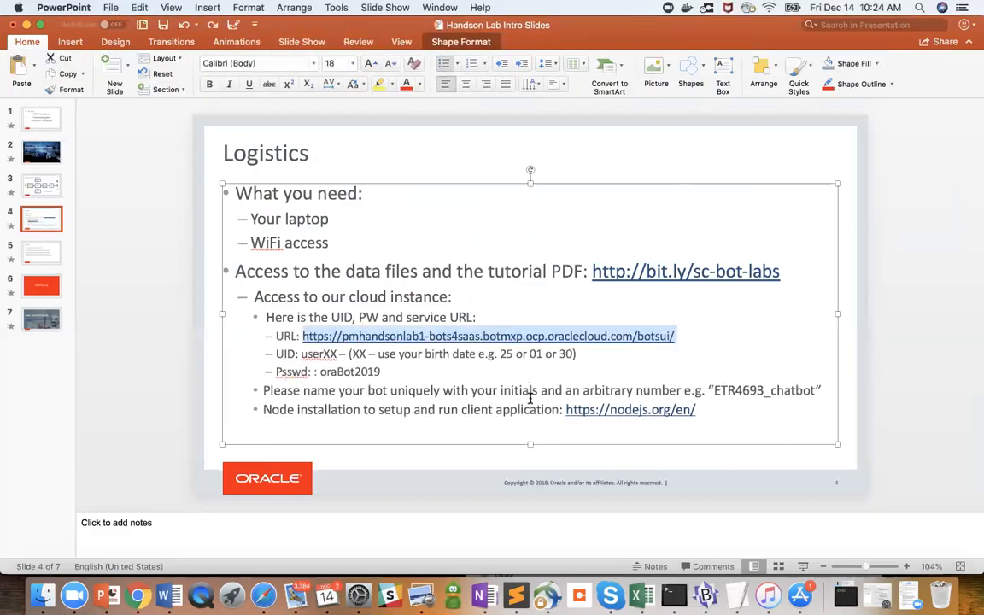
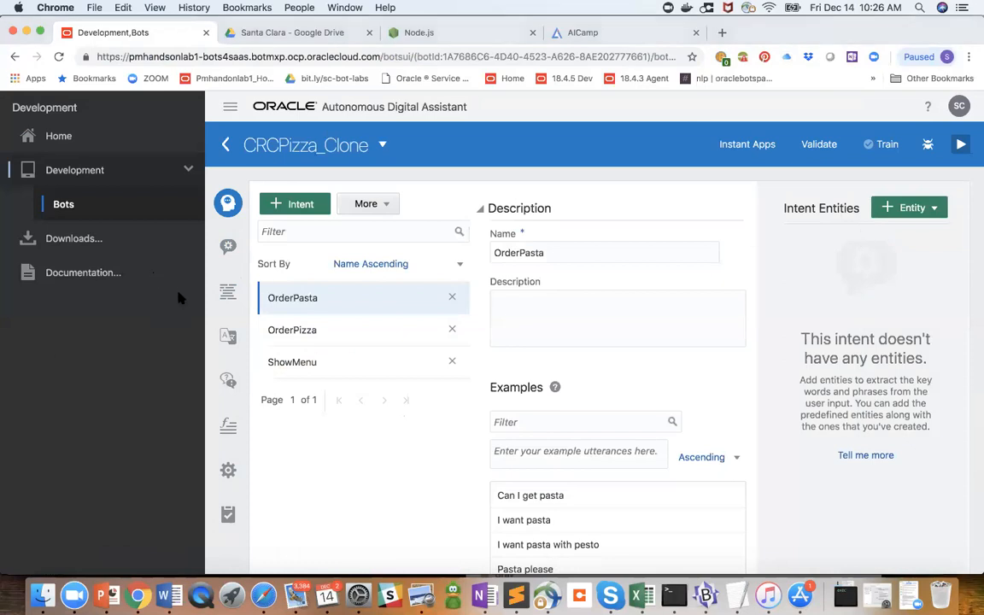
- Review the PizzaSize entity's value list and synonyms in the CRCPizza_Clone bot
left_click(229, 246)
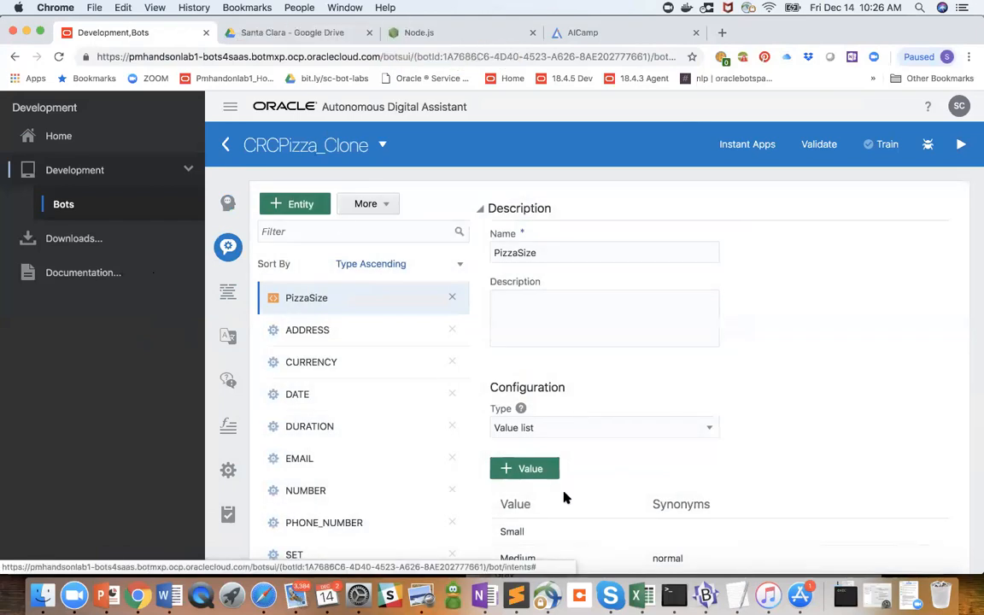
scroll(583, 490, "down", 3)
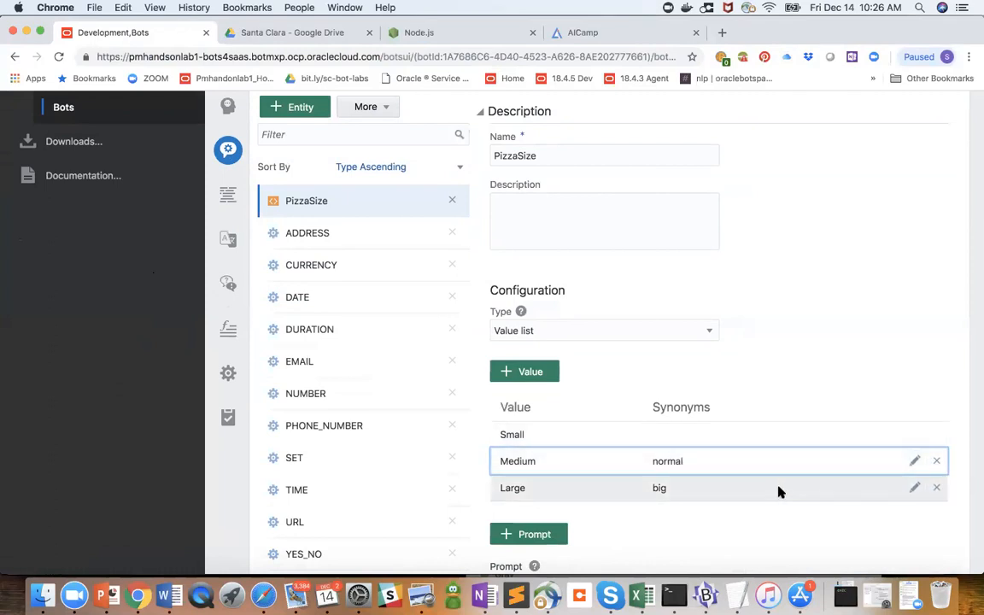
scroll(822, 292, "up", 1)
scroll(822, 294, "up", 1)
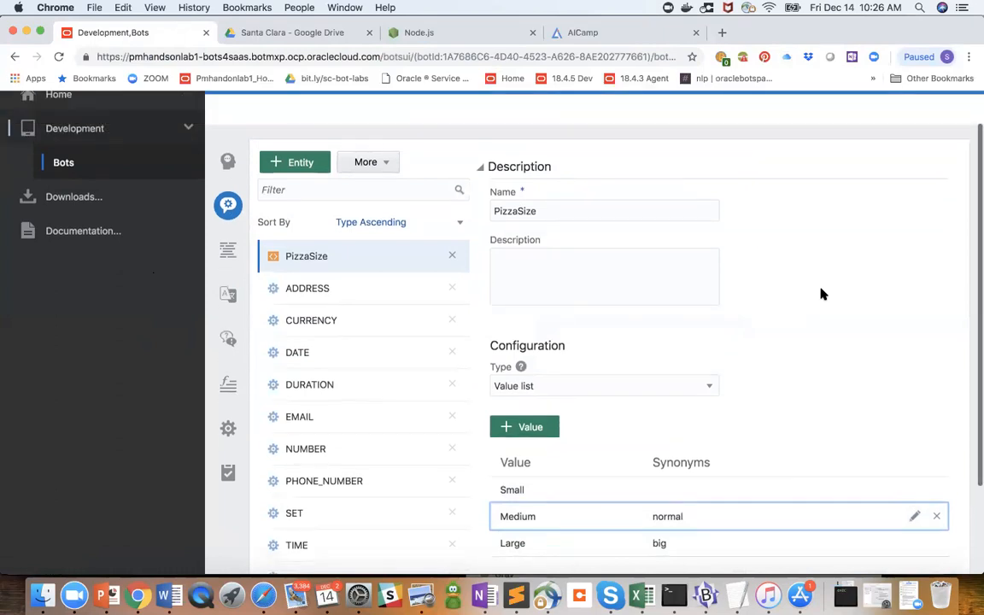
- Add the ADDRESS entity to the OrderPasta intent and remove it again
left_click(228, 161)
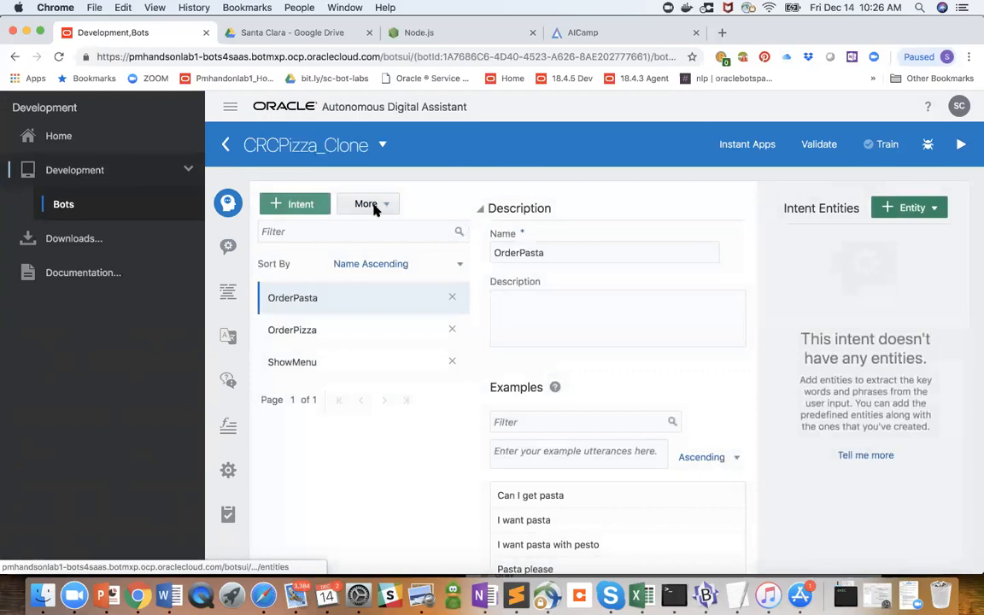
left_click(934, 209)
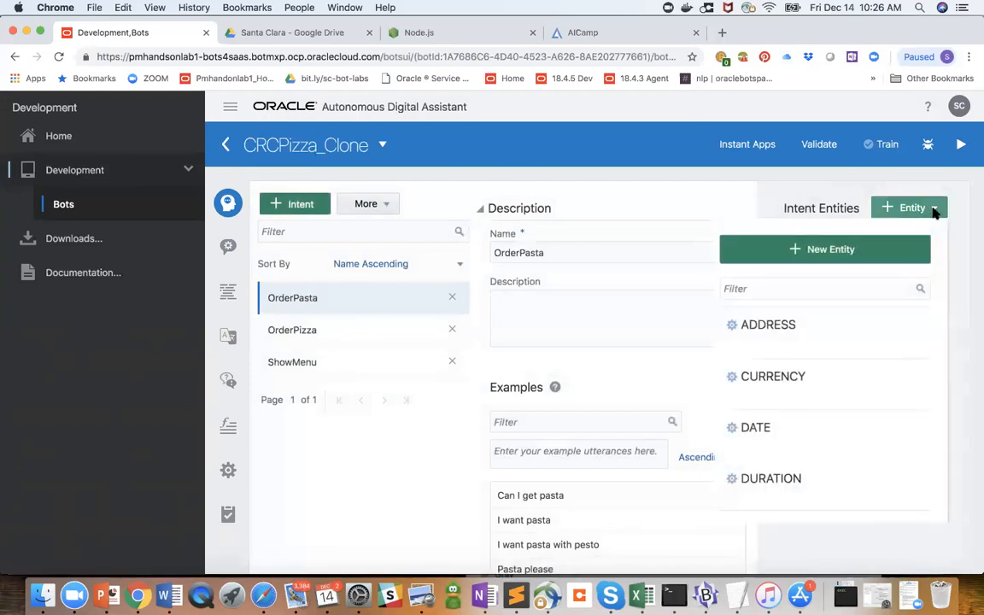
left_click(784, 330)
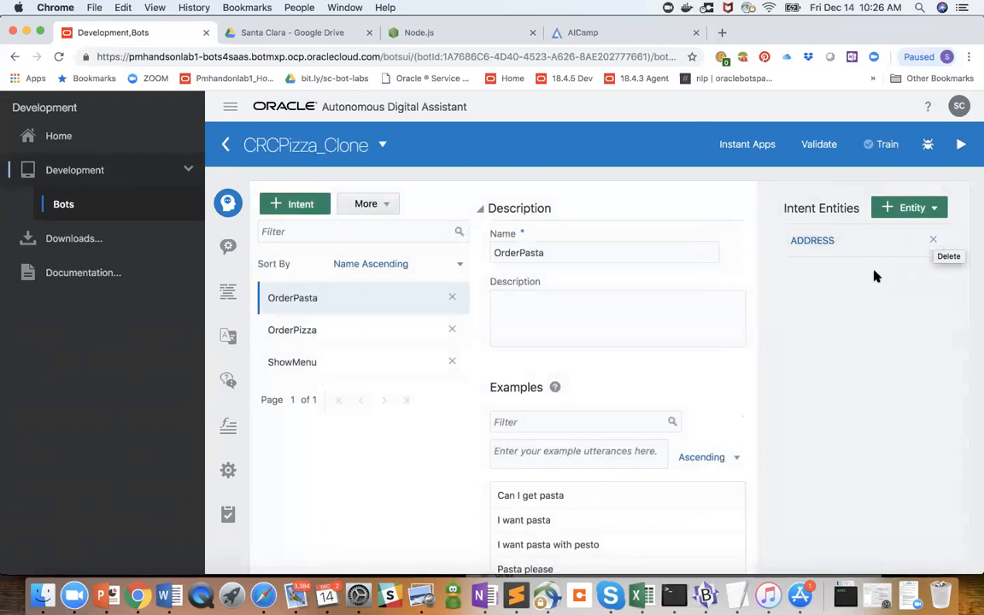
left_click(933, 242)
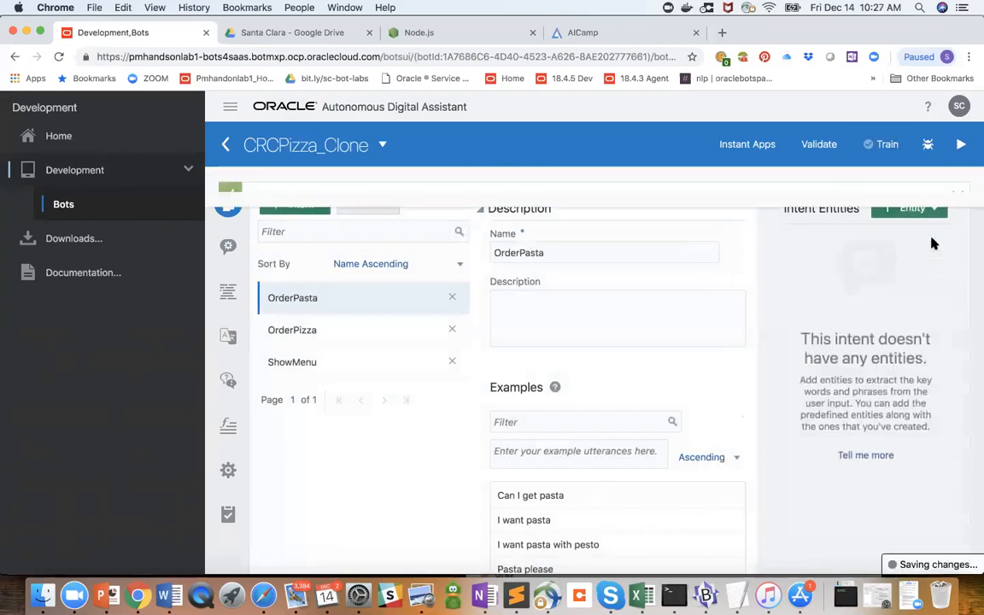
- Validate the CRCPizza_Clone bot and train it with the Trainer Ht model
left_click(820, 146)
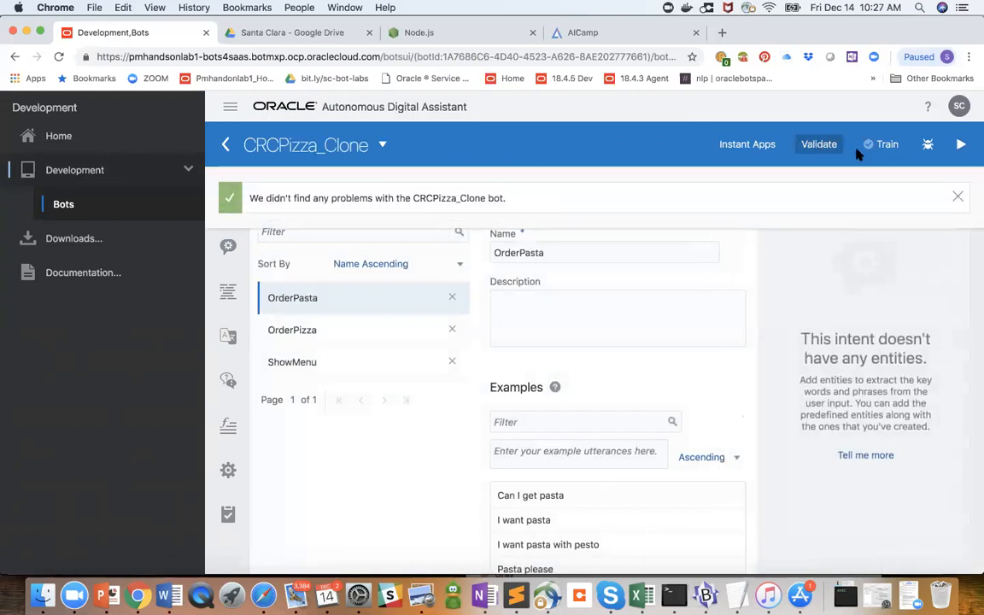
left_click(886, 145)
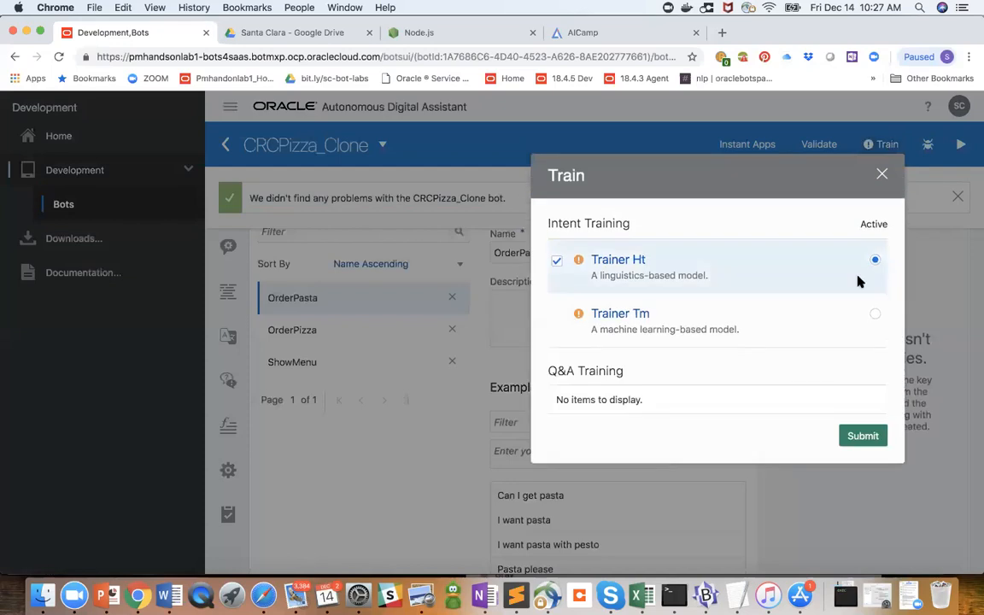
left_click(864, 436)
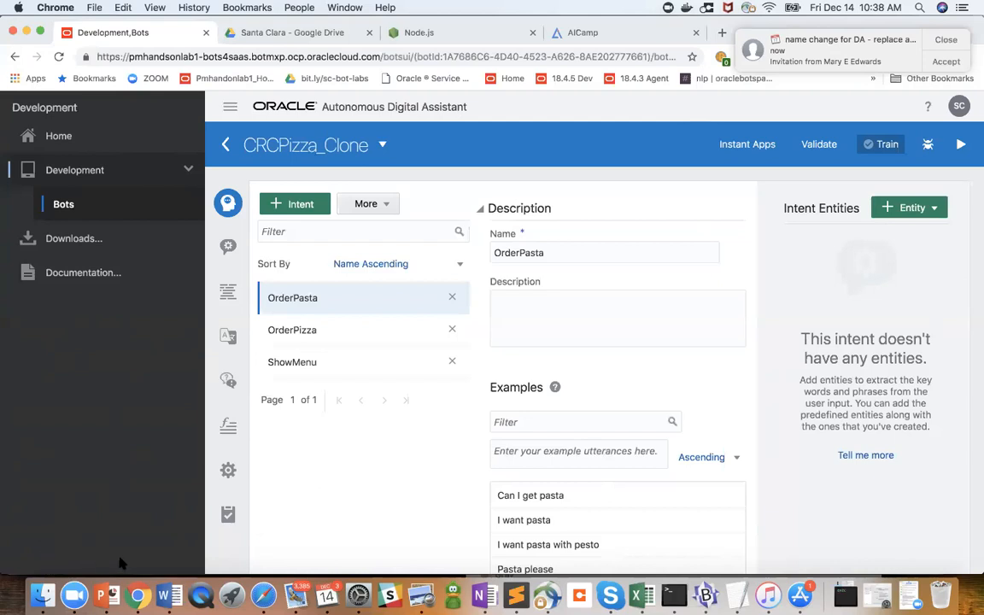
- Open the tester and test the bot's intents with the message "can i get pasta"
left_click(84, 564)
left_click(963, 147)
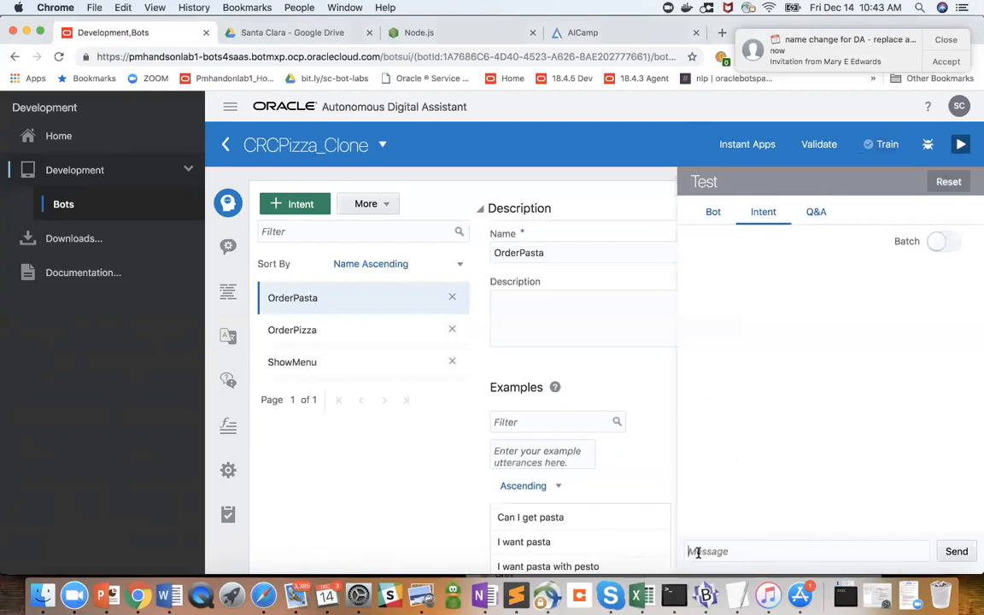
left_click(698, 552)
type("can i get pasta")
key("Return")
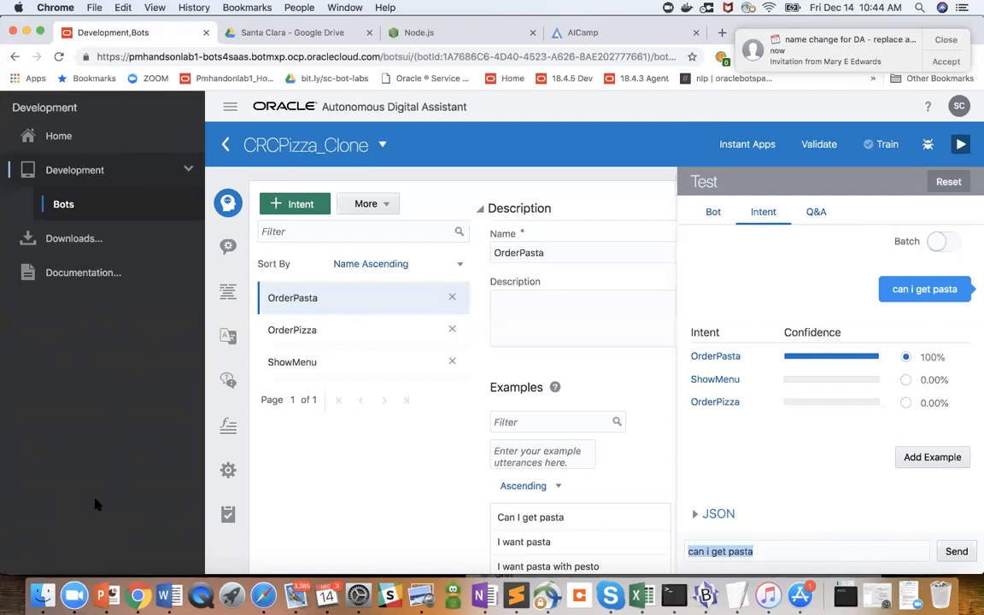
- Return to the bots list, filter it by "SL123_Chatbot" and open that bot
left_click(68, 204)
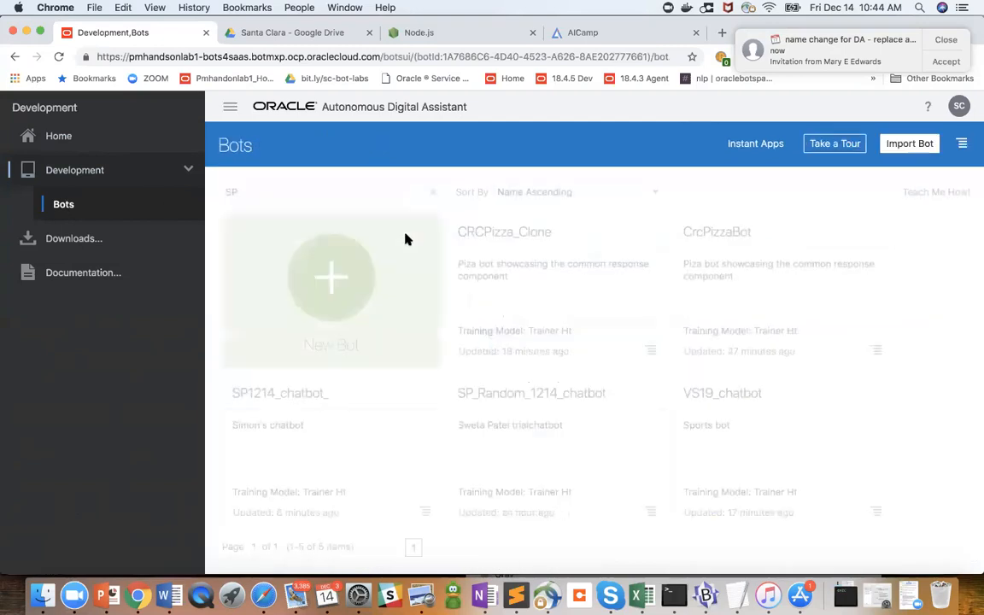
key("BackSpace")
key("BackSpace")
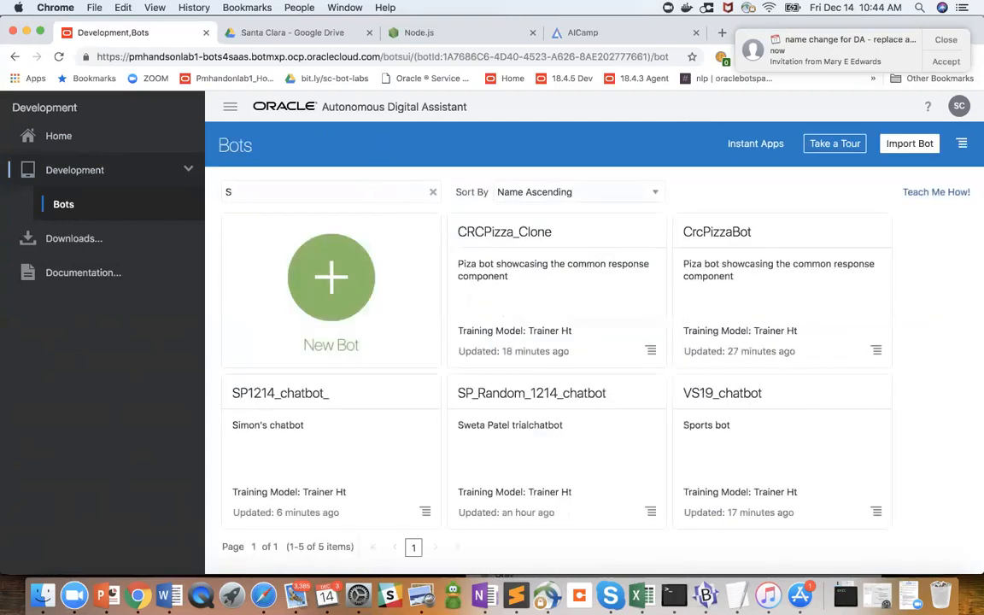
type("SL123_Chatbot")
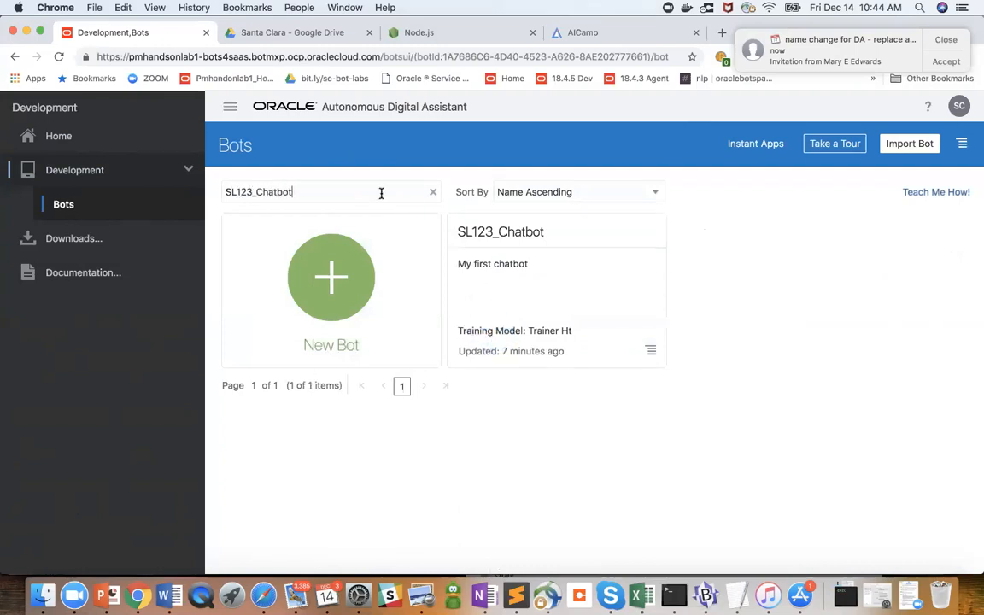
left_click(510, 233)
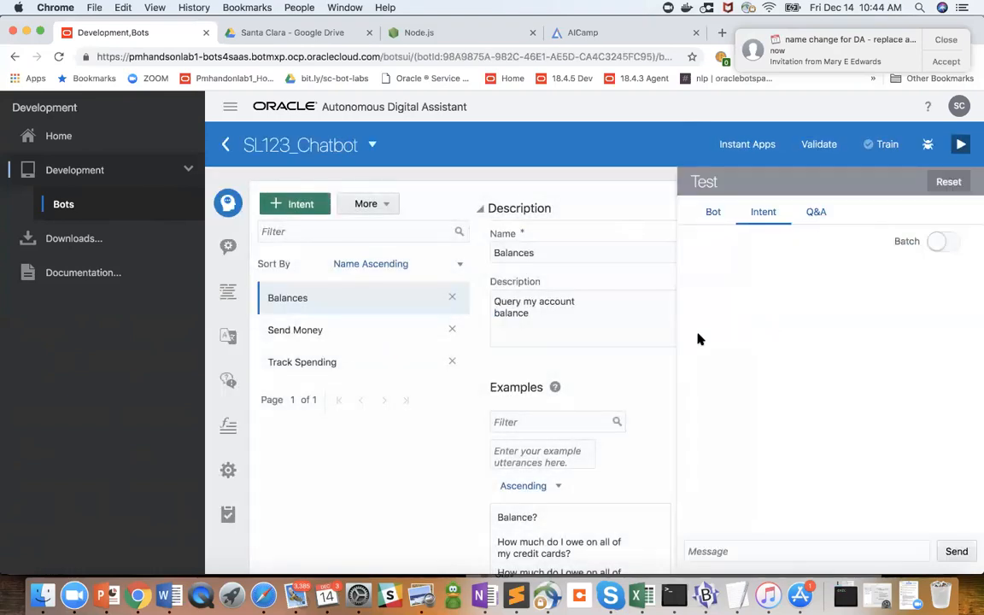
- Examine the example utterances of the Balances and Send Money intents
left_click(229, 204)
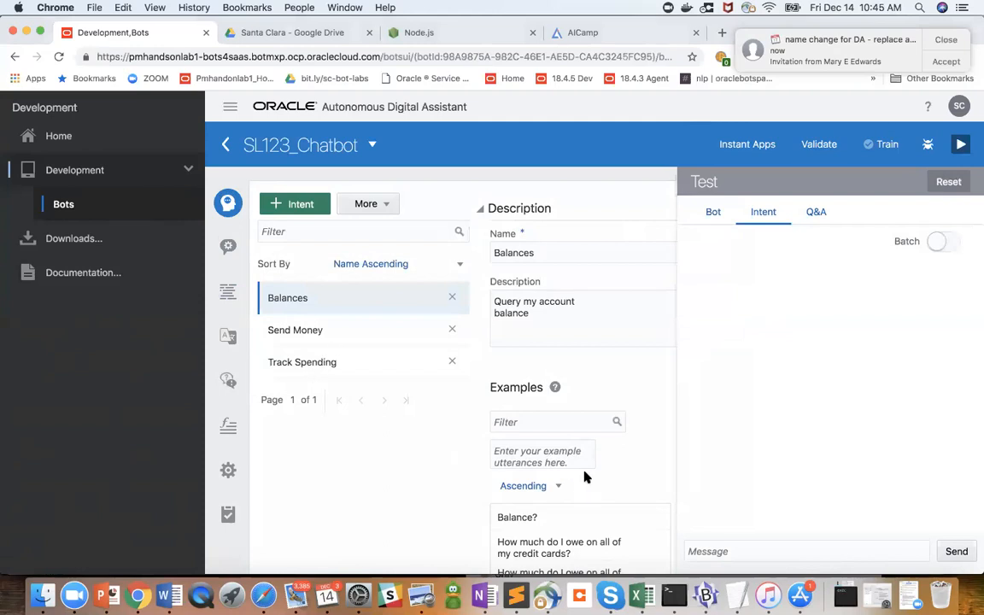
scroll(581, 470, "down", 4)
scroll(585, 477, "down", 2)
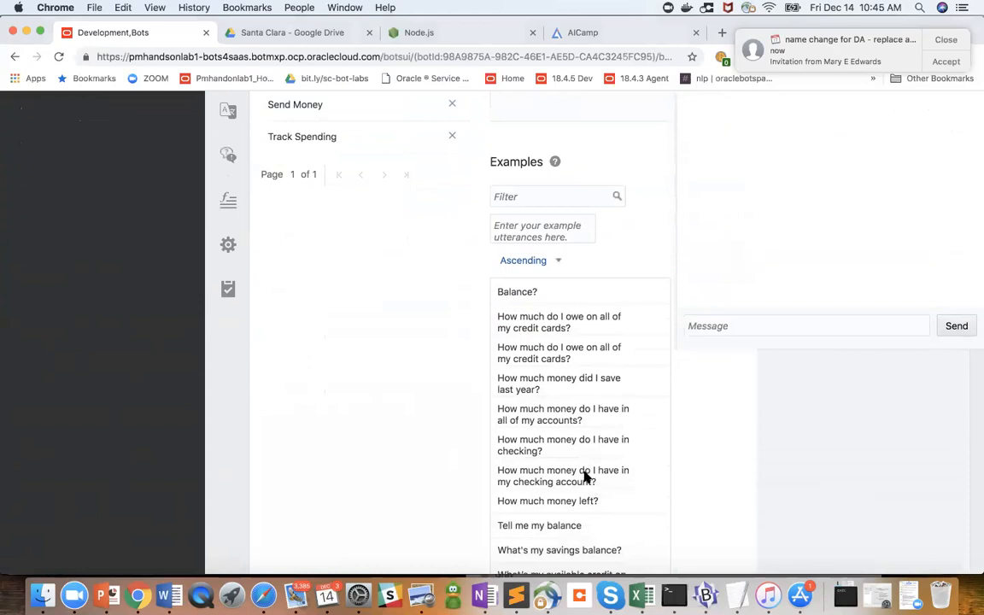
scroll(585, 477, "down", 3)
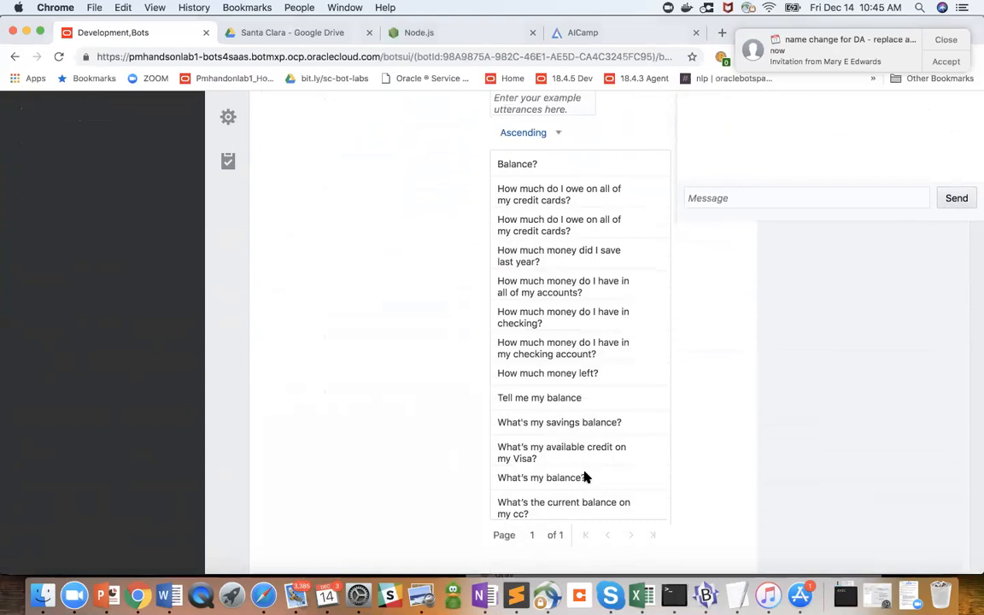
scroll(585, 477, "up", 6)
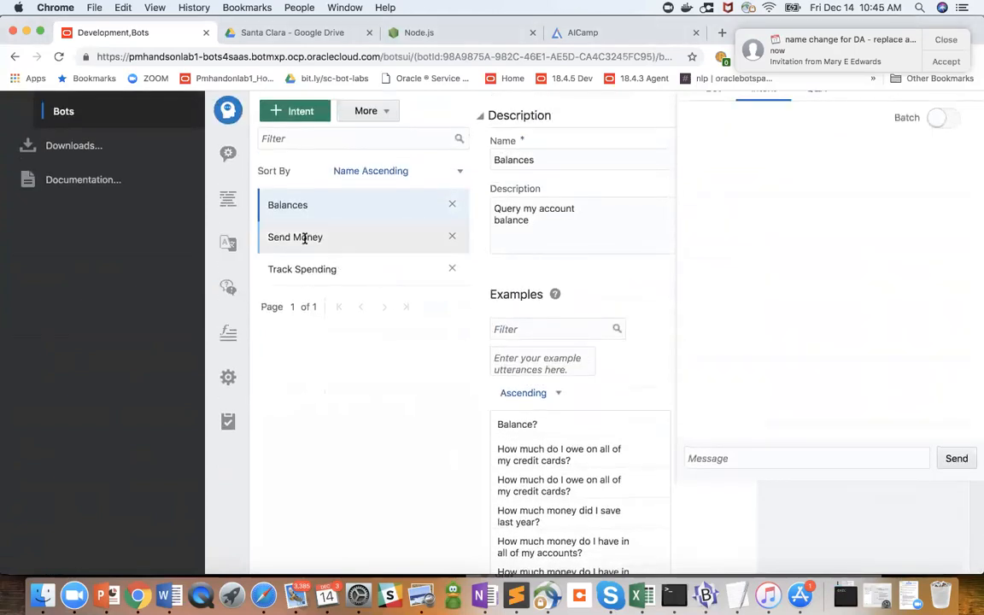
left_click(305, 239)
scroll(549, 509, "down", 3)
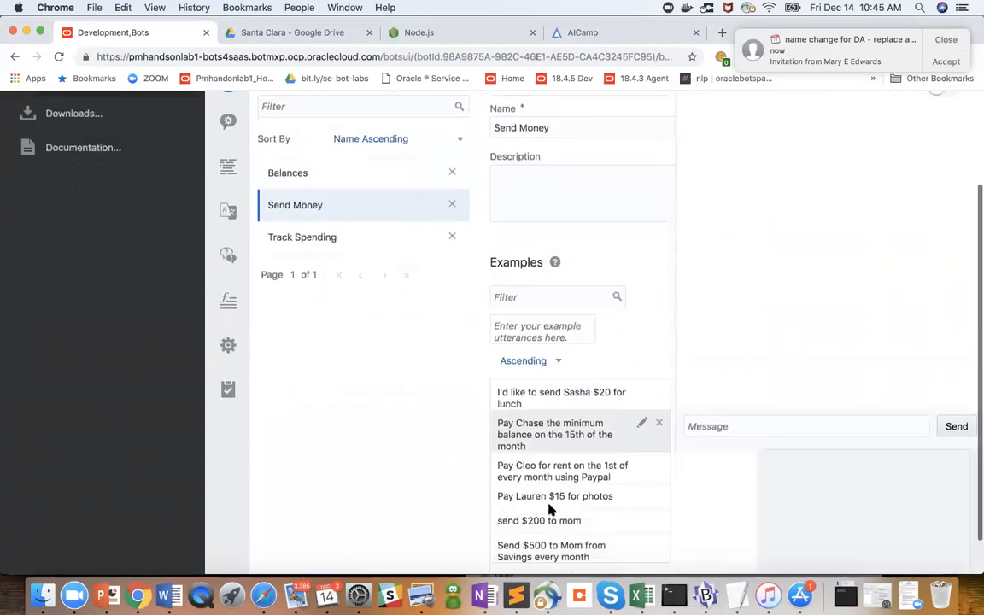
scroll(534, 511, "down", 2)
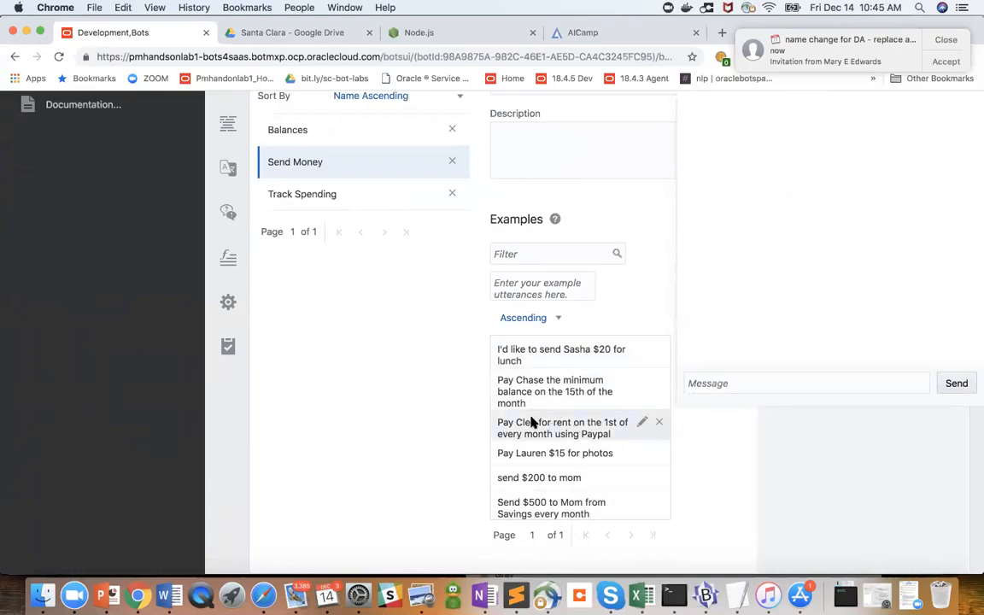
- Test intent matching with the Send Money example about paying rent on the 1st of every month using PayPal
left_click(754, 383)
type("payc")
key("BackSpace")
type("cleao for rent on the 1st of every month usign")
key("BackSpace")
key("BackSpace")
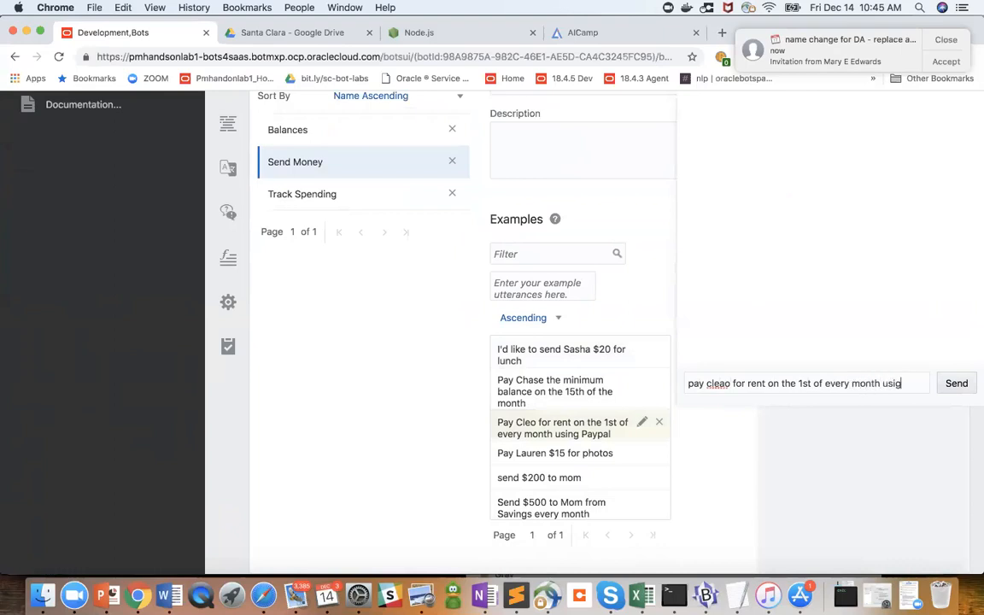
type("ng PayPal")
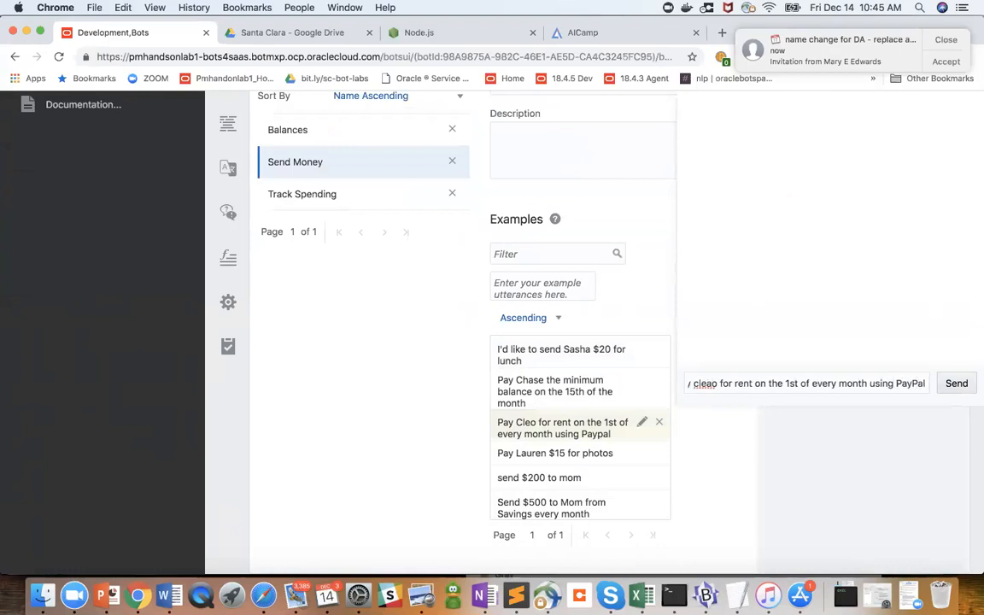
key("Return")
- Replace the test message with the Send Money example about sending $20 for lunch and submit it
scroll(777, 312, "up", 1)
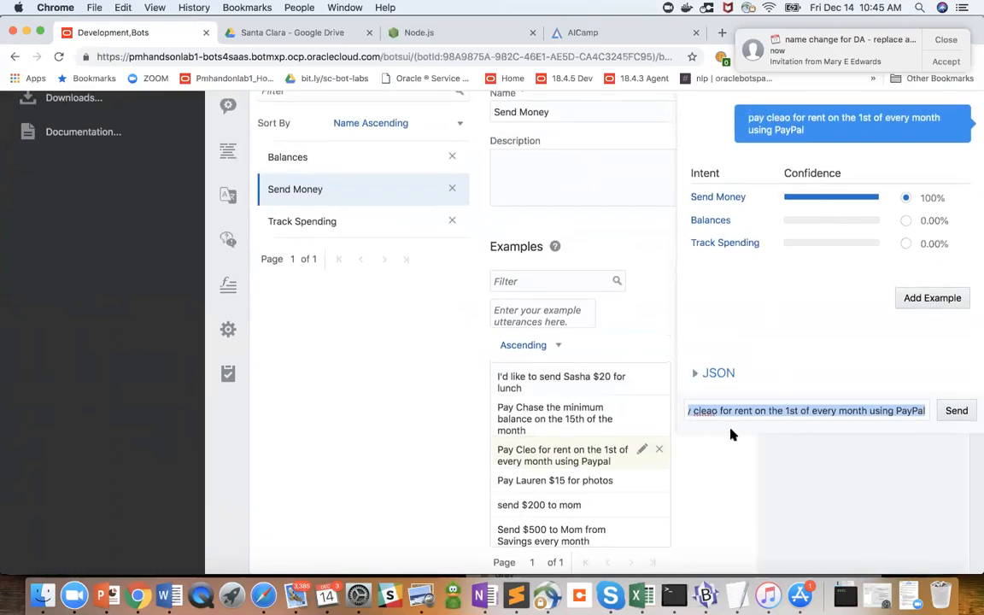
key("BackSpace")
type("Id like to send Sasha")
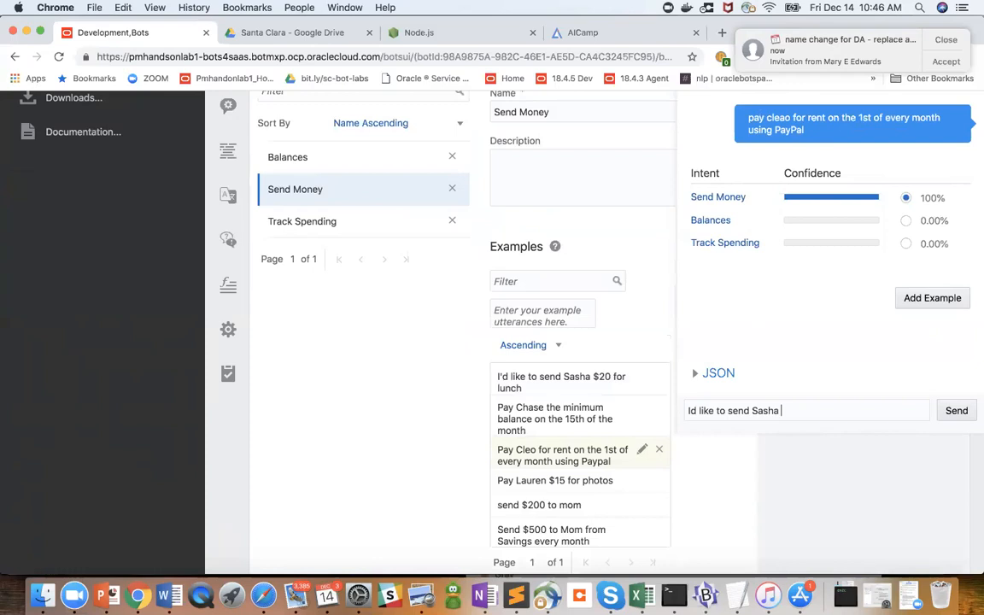
type(" $20 for lunch")
key("Return")
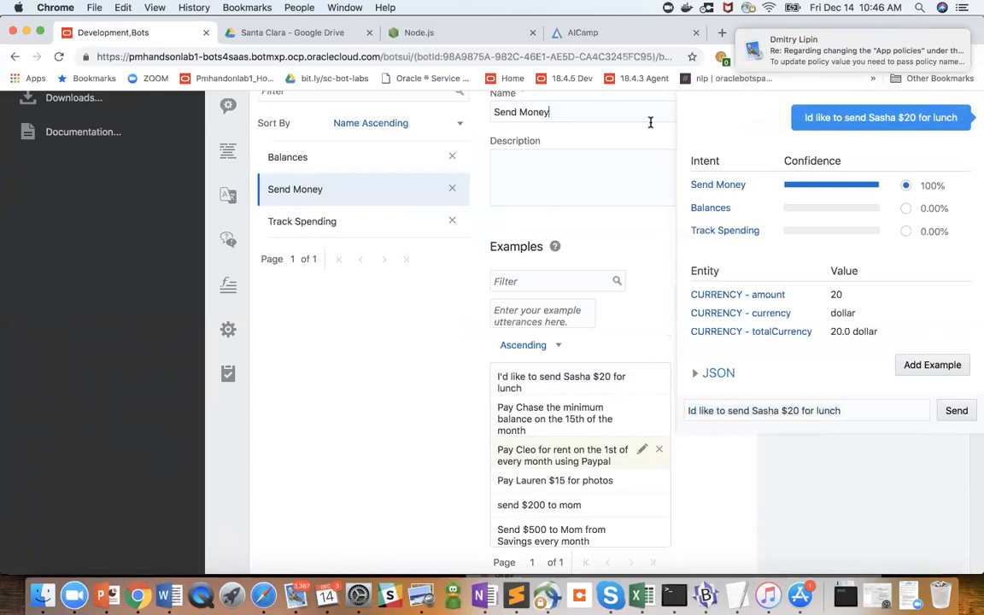
- Reset the intent test and hide the tester to show the Send Money intent's entities
scroll(675, 145, "up", 3)
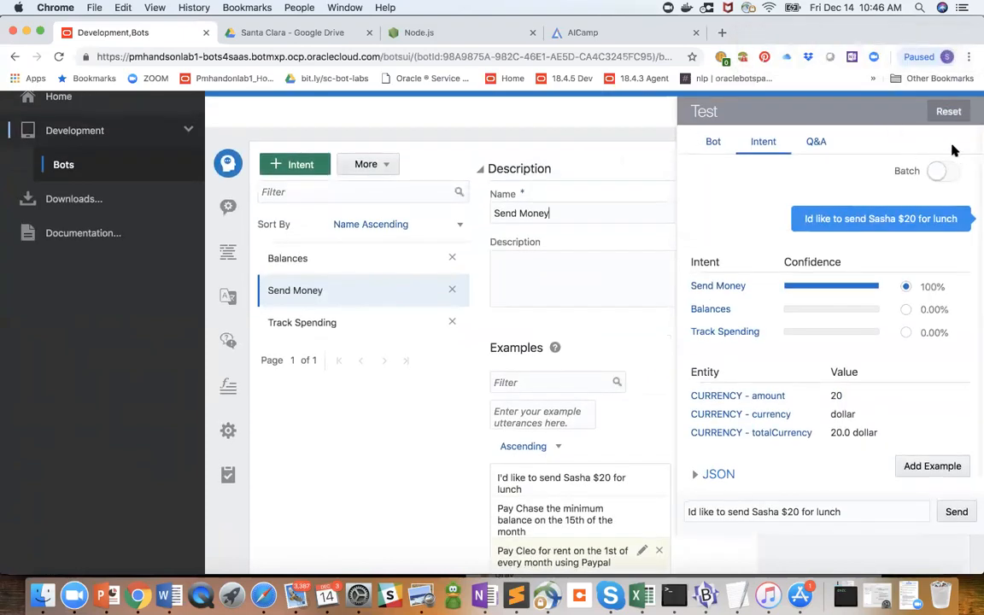
scroll(726, 182, "up", 1)
scroll(726, 183, "down", 1)
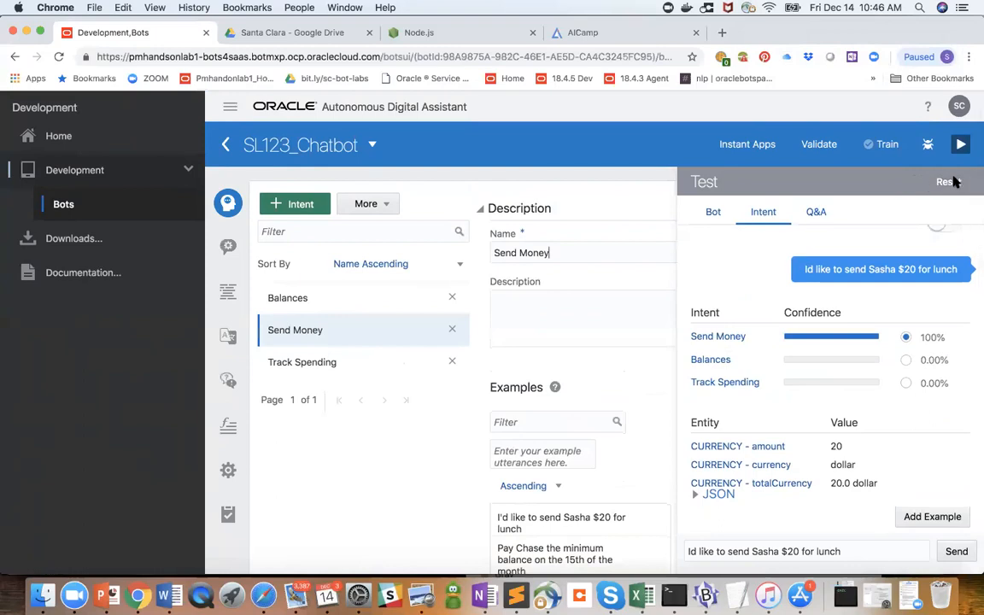
left_click(947, 181)
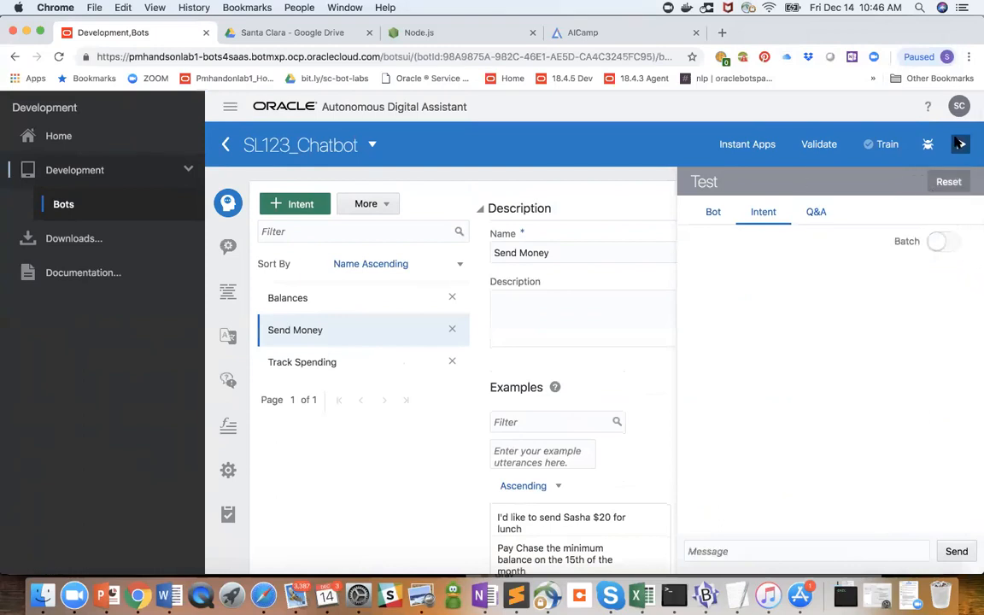
left_click(960, 144)
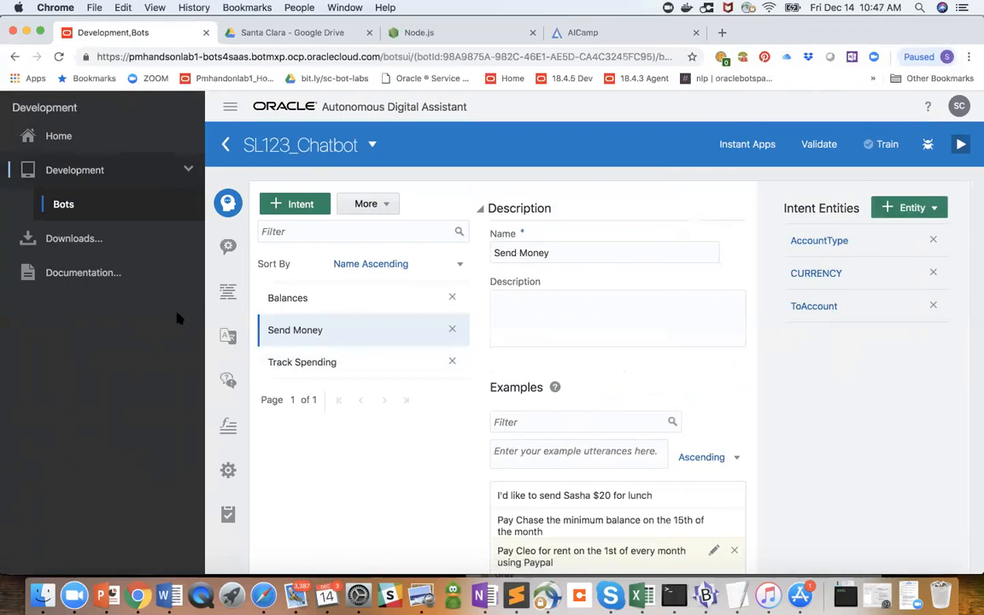
- Reopen the tester and test intent matching with the message "Send $200 to mom"
left_click(958, 145)
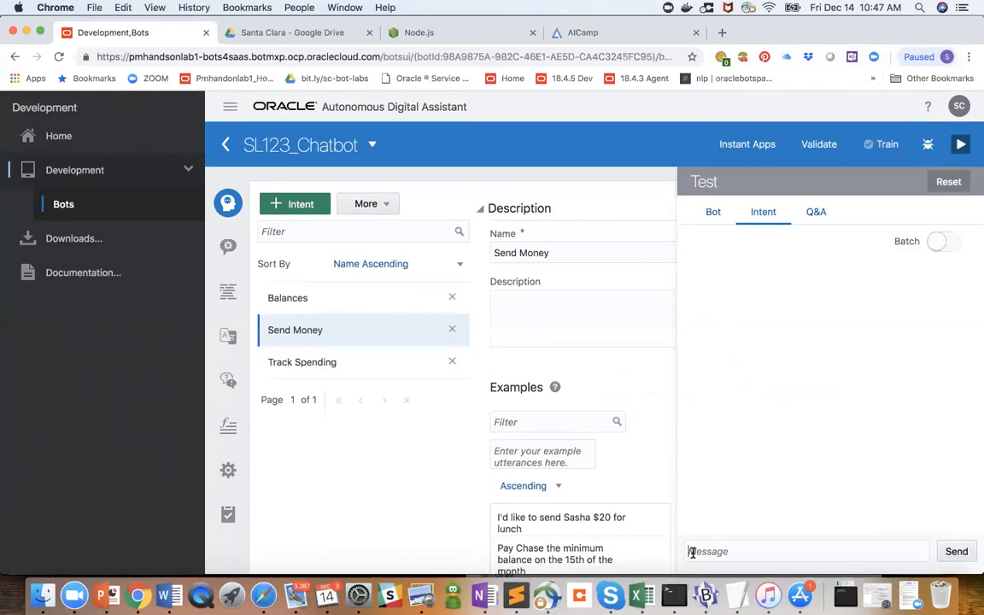
mouse_move(593, 527)
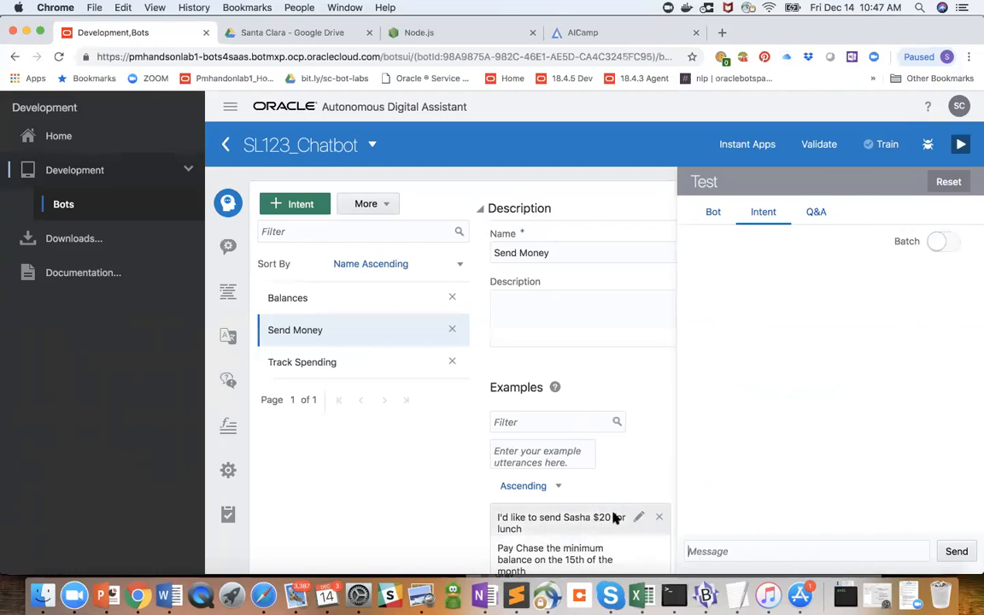
left_click(714, 551)
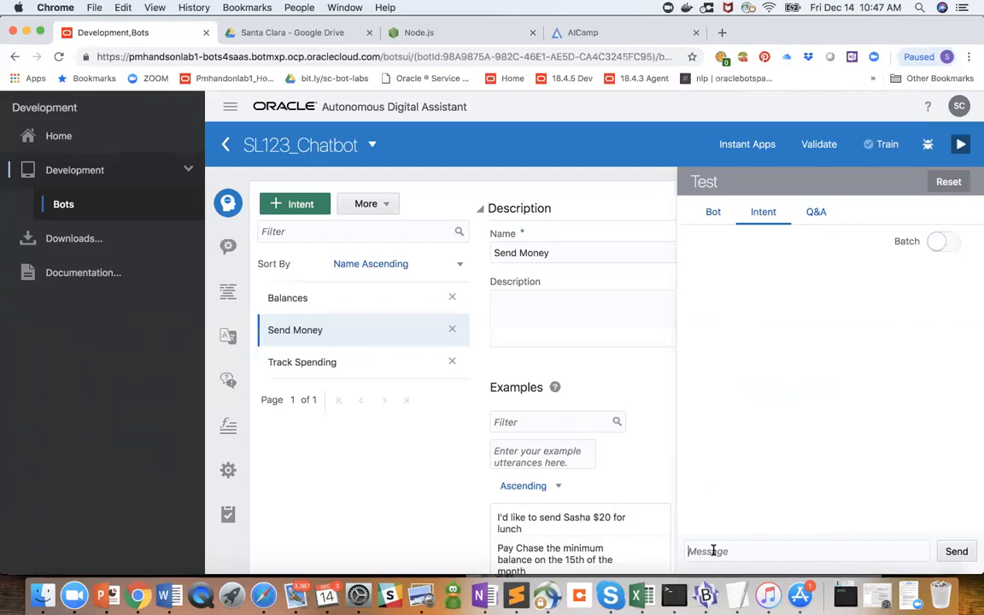
type("Send $200 to mom")
key("Return")
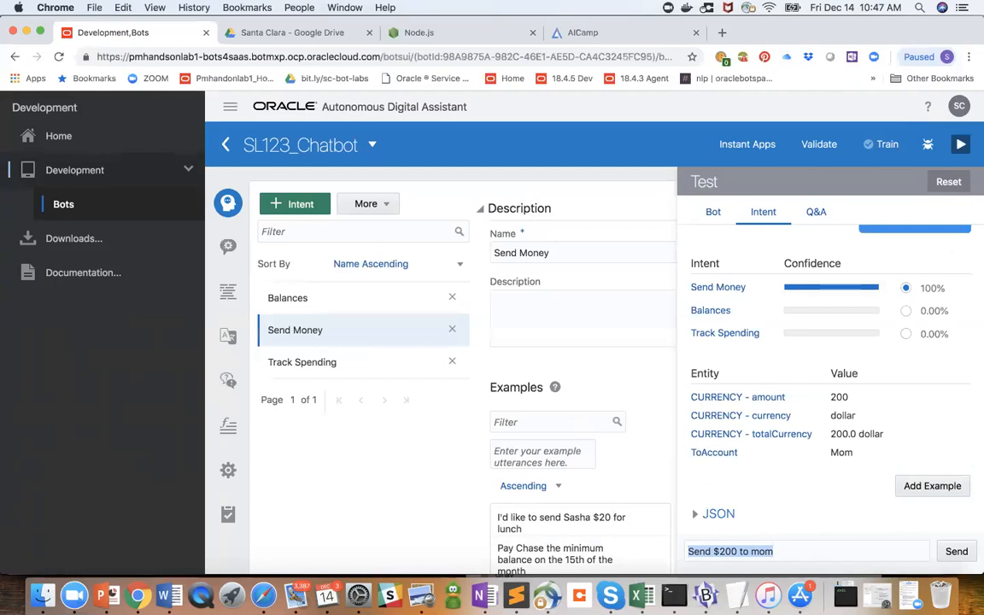
- Test the bot conversation in the tester with the message "Send $200 to mom"
left_click(713, 211)
left_click(766, 553)
type("Send $20")
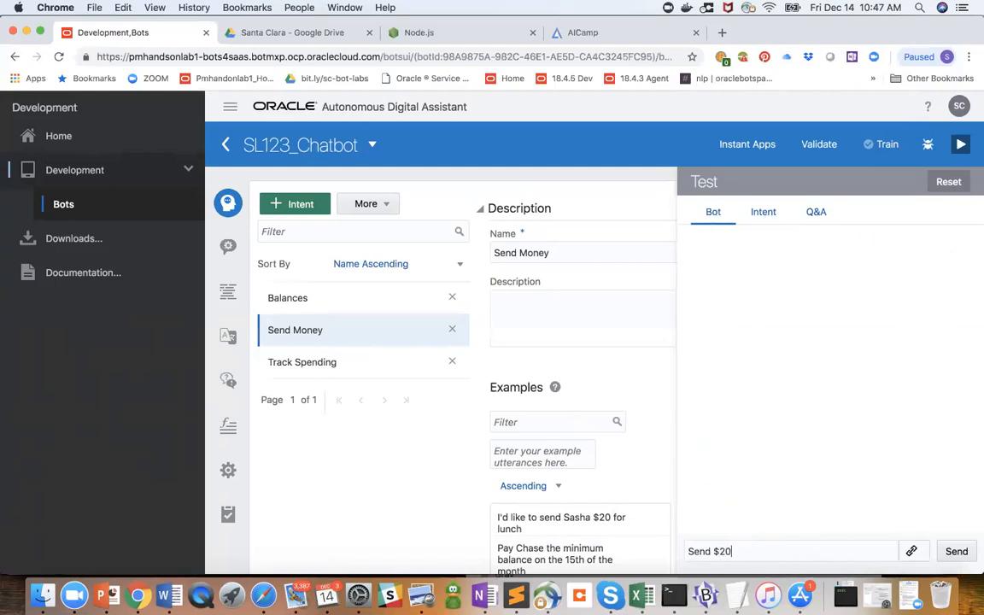
type("0 to mom")
key("Return")
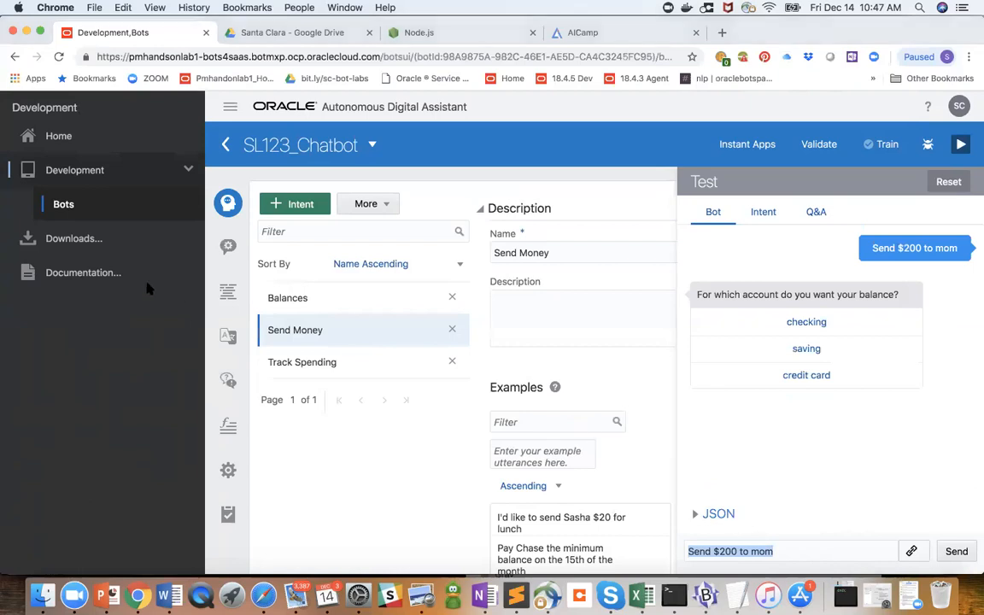
- Open SL123_Chatbot's dialog flow and examine its context variables, intent transitions and balance states
left_click(227, 293)
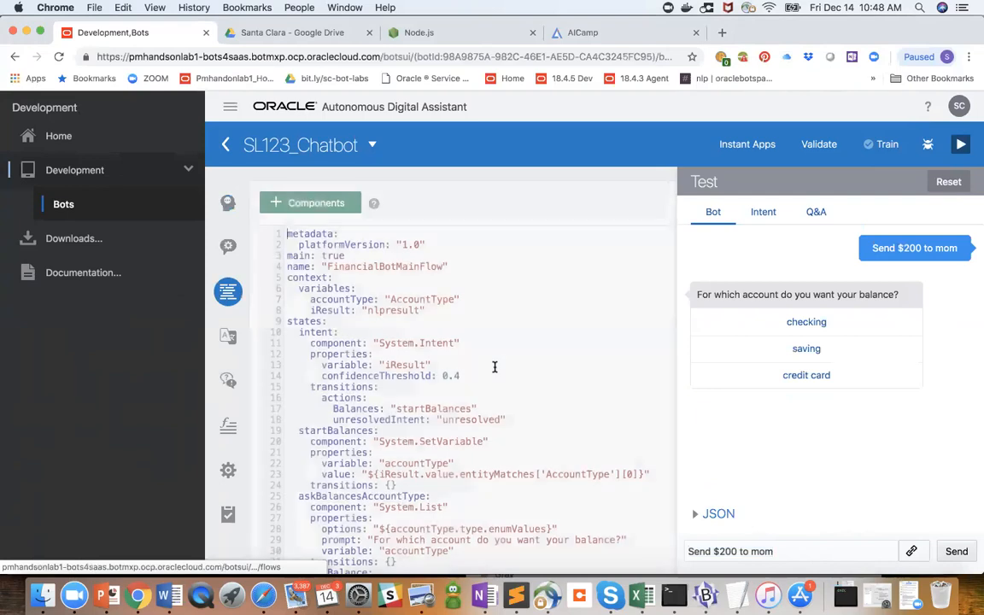
scroll(495, 476, "down", 5)
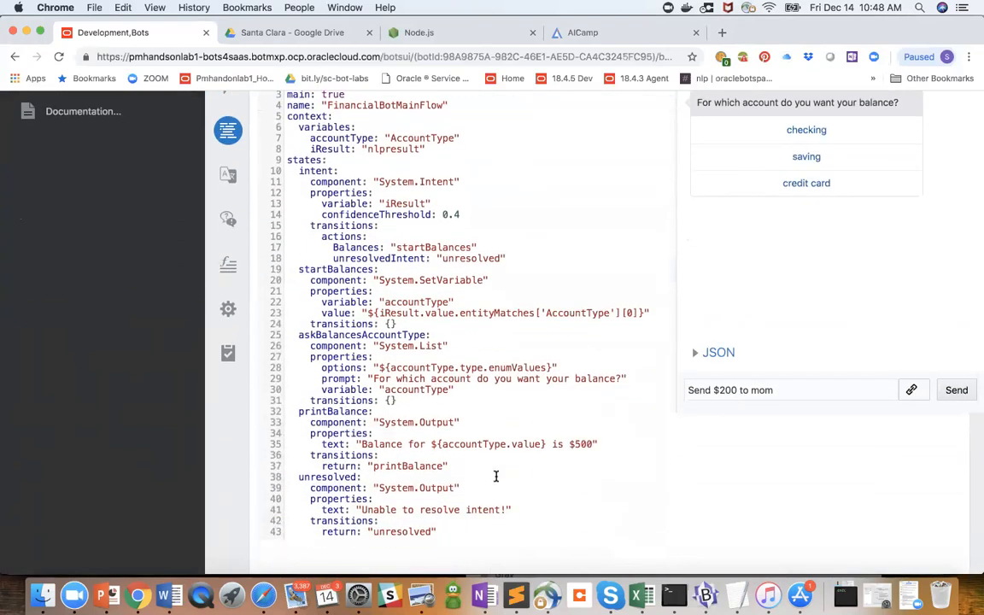
scroll(496, 476, "down", 1)
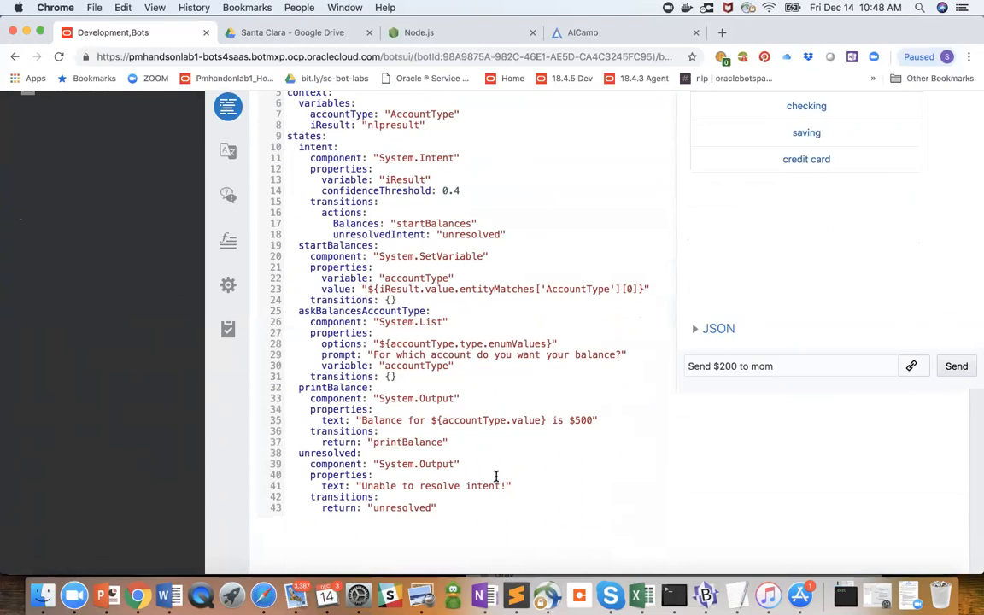
scroll(495, 476, "down", 1)
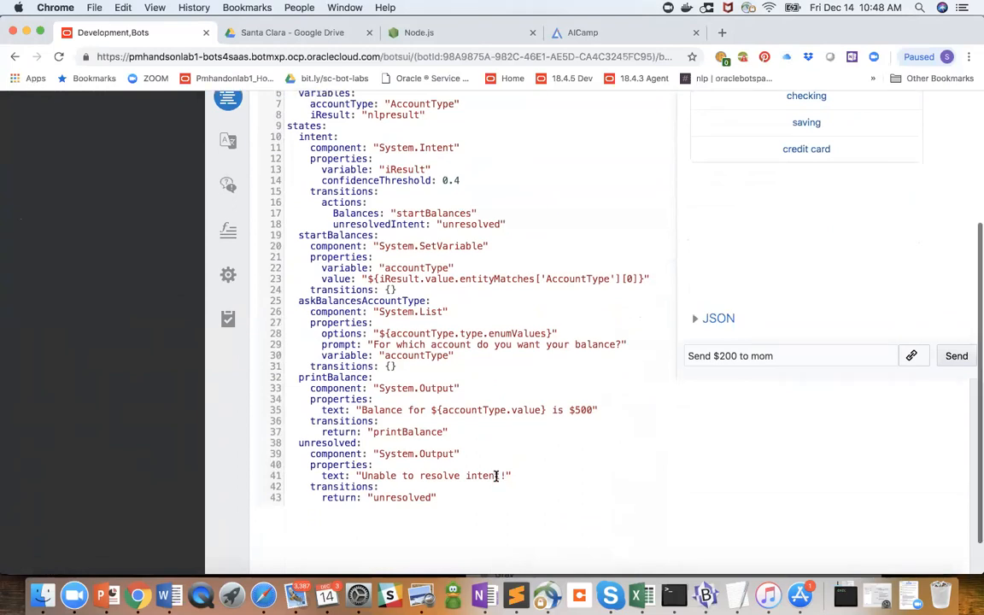
scroll(495, 476, "up", 1)
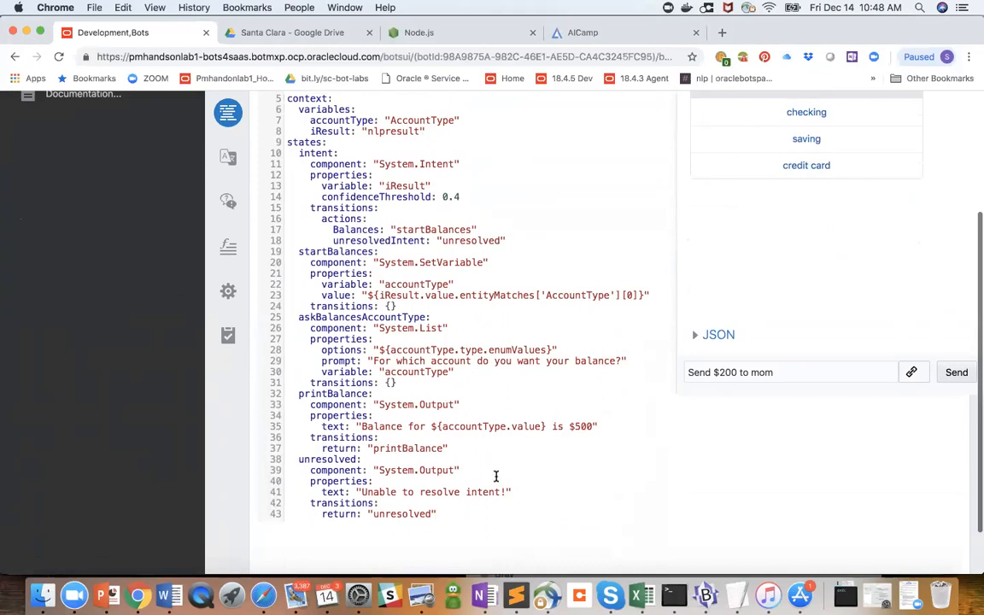
scroll(495, 475, "up", 1)
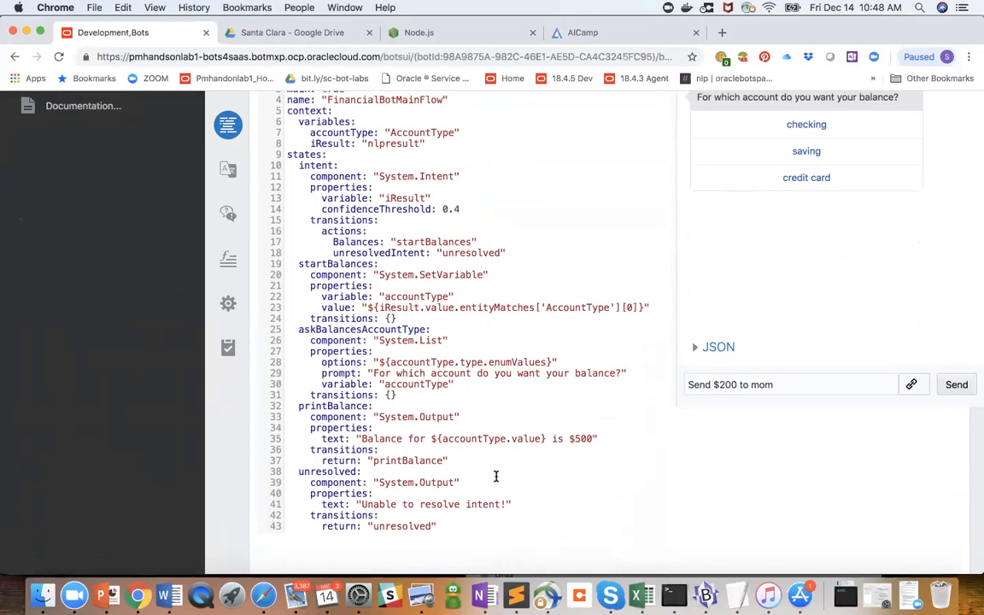
scroll(495, 476, "up", 5)
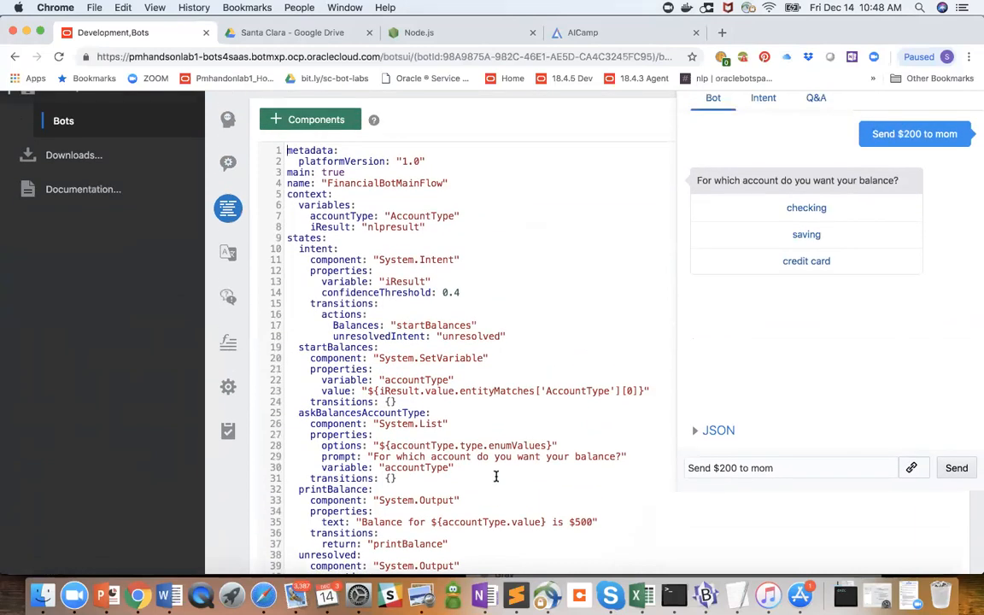
scroll(496, 476, "down", 5)
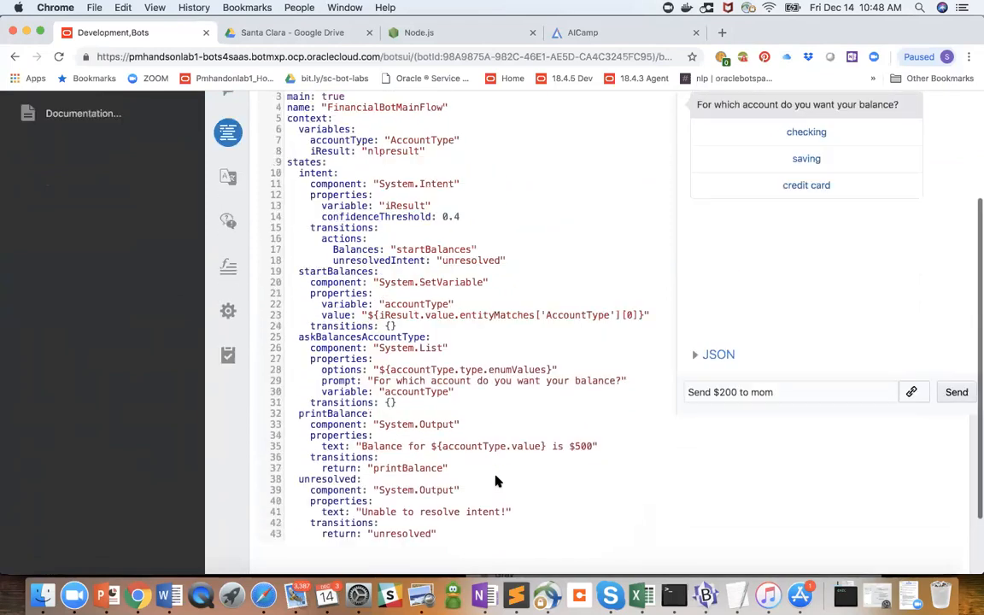
scroll(495, 481, "up", 2)
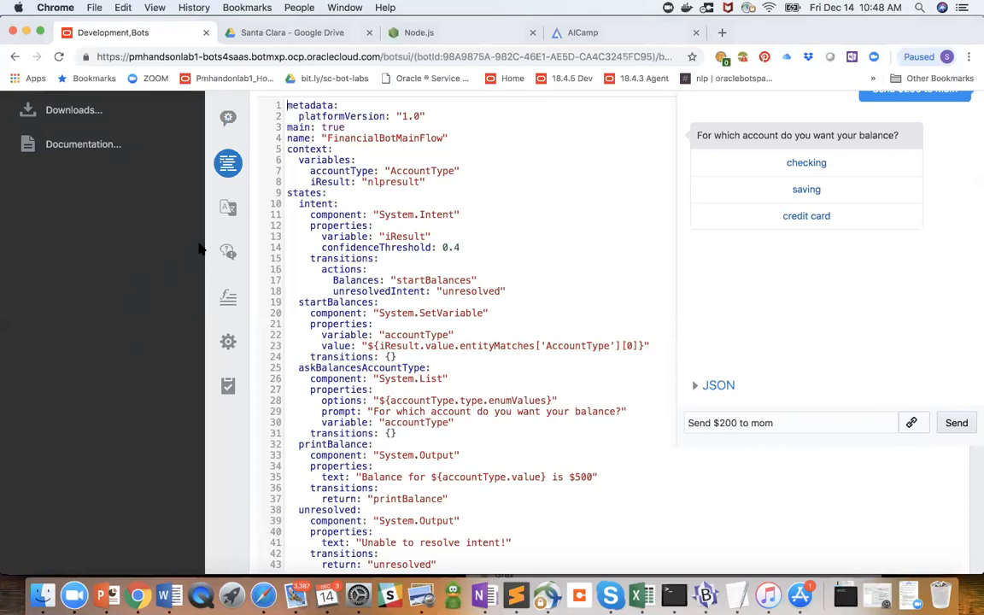
- Switch to Finder, open FirstBotYAML.txt from the labfiles folder, read through its flow definition and close it
left_click(43, 597)
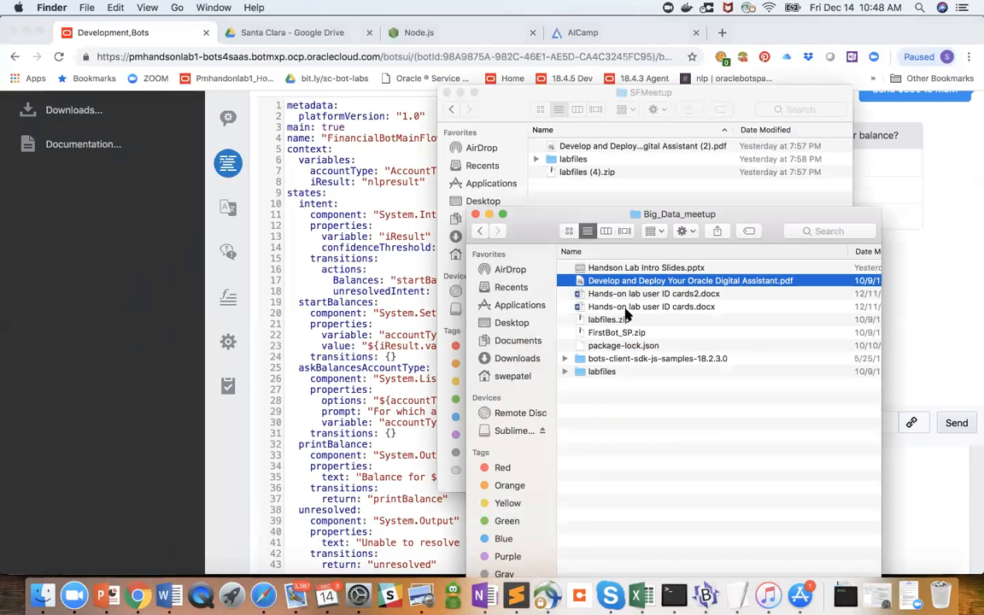
double_click(603, 373)
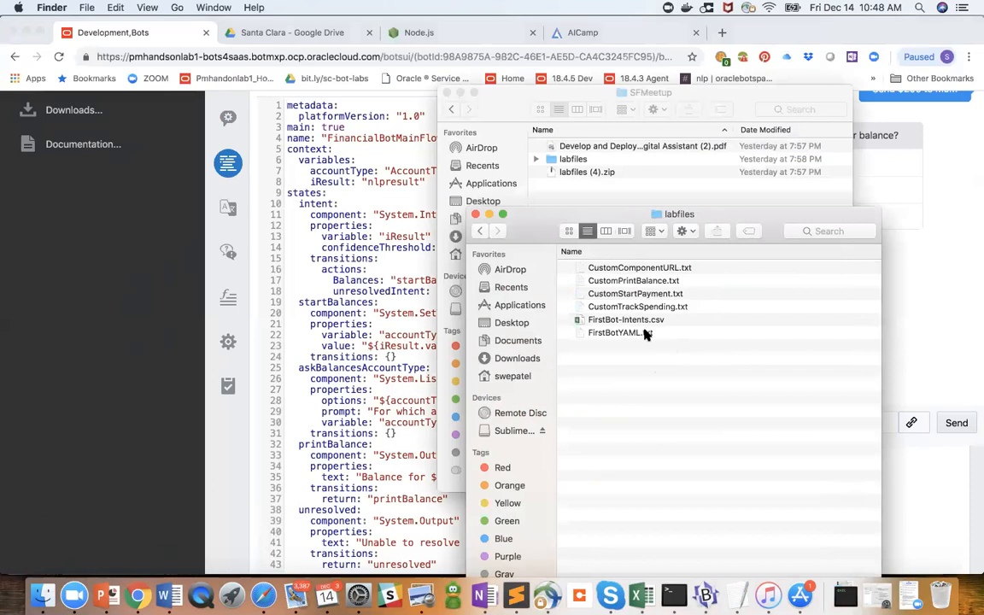
double_click(637, 333)
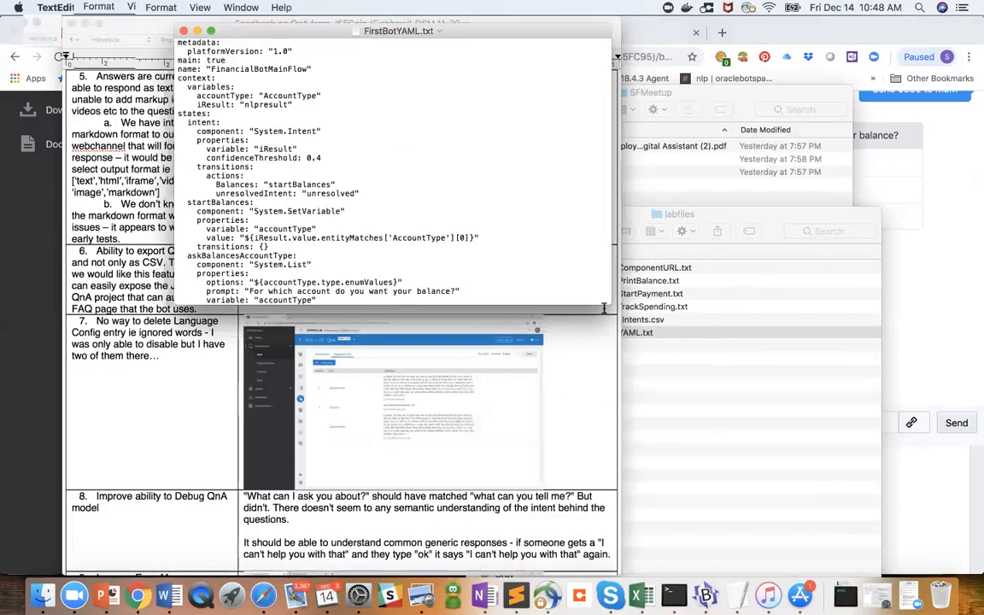
scroll(393, 256, "down", 7)
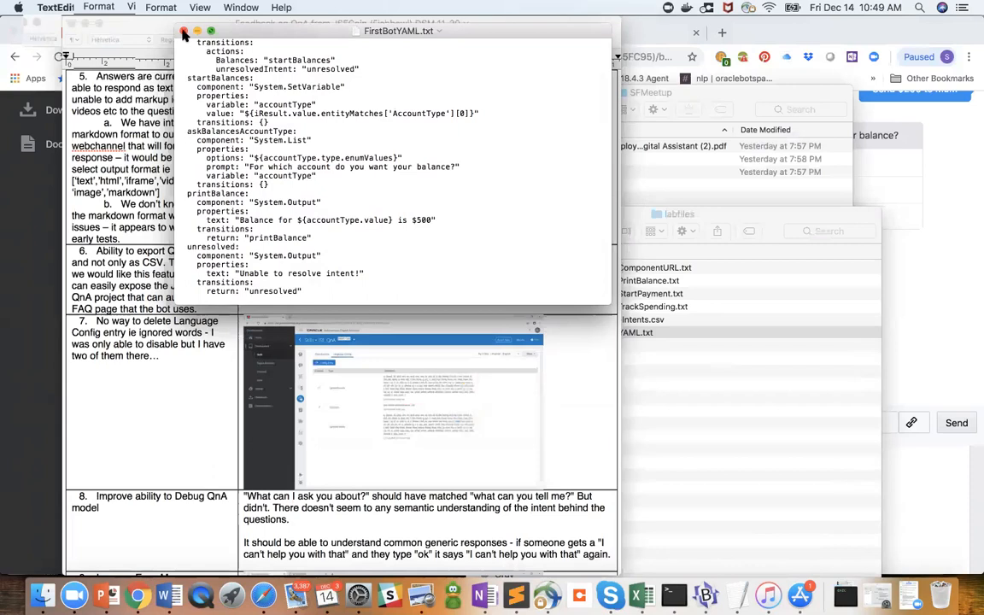
left_click(183, 32)
- Go back up to the Documents folder and retrace the path through Big_Data_meetup to the labfiles folder
left_click(638, 289)
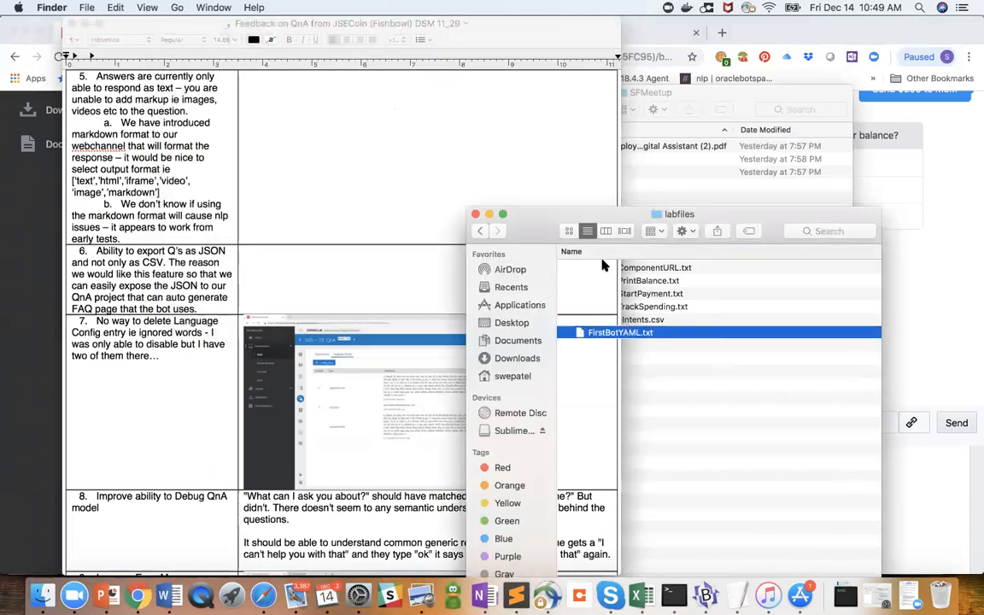
left_click(478, 231)
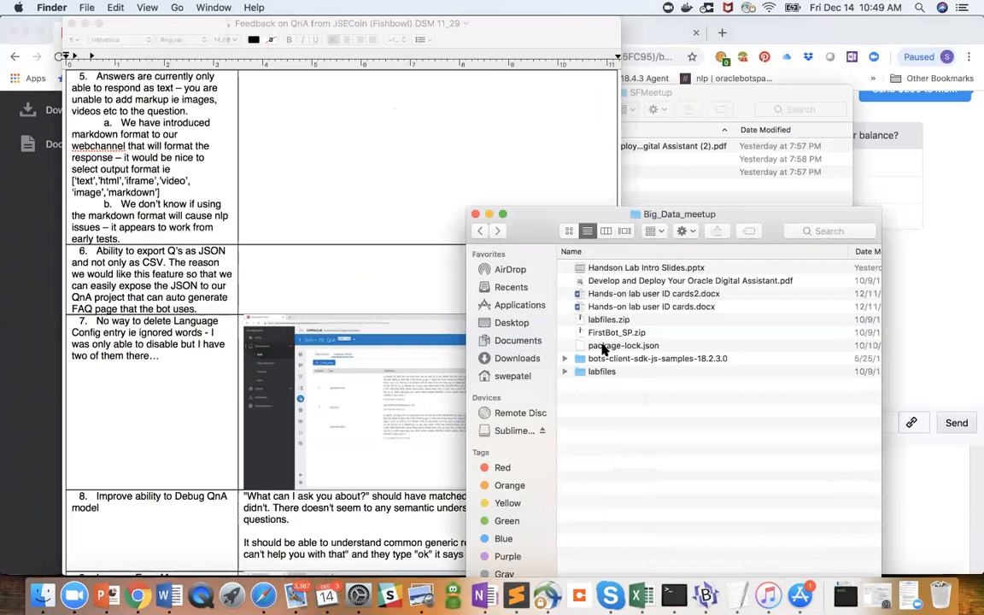
left_click(479, 230)
double_click(621, 268)
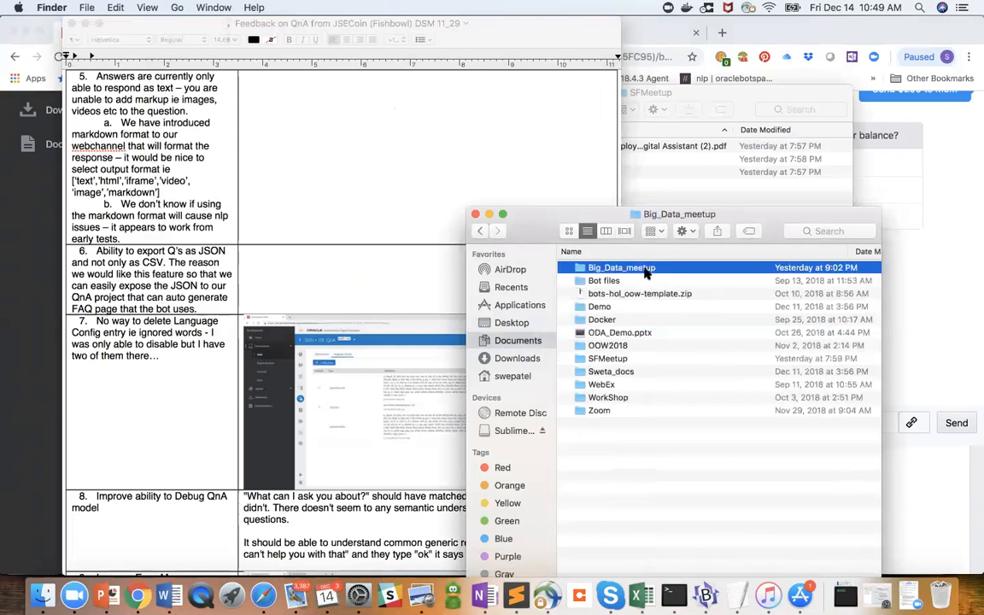
left_click(600, 372)
double_click(599, 372)
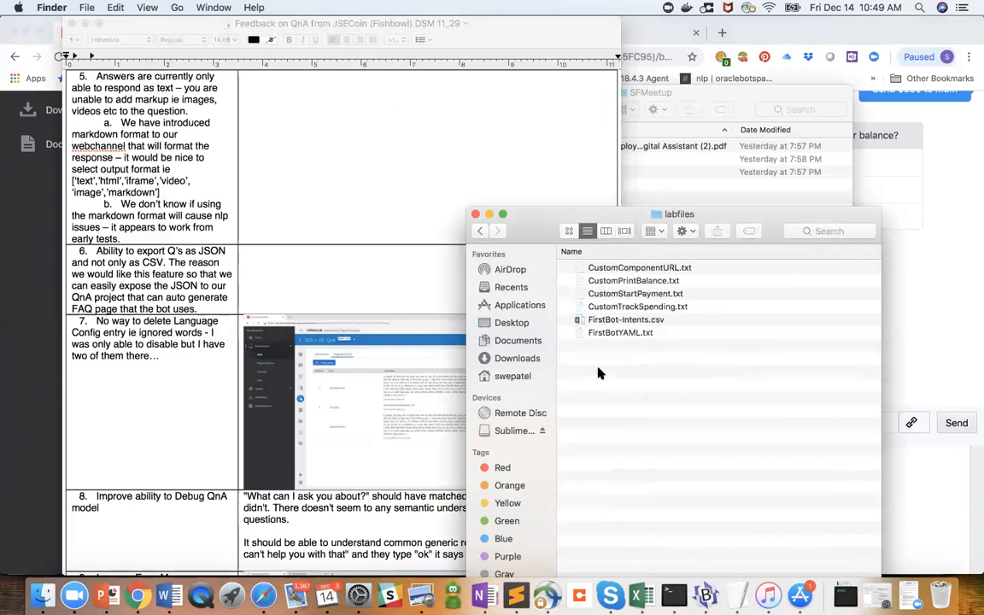
- Reopen FirstBotYAML.txt and review its intent, balance and unresolved states
double_click(626, 334)
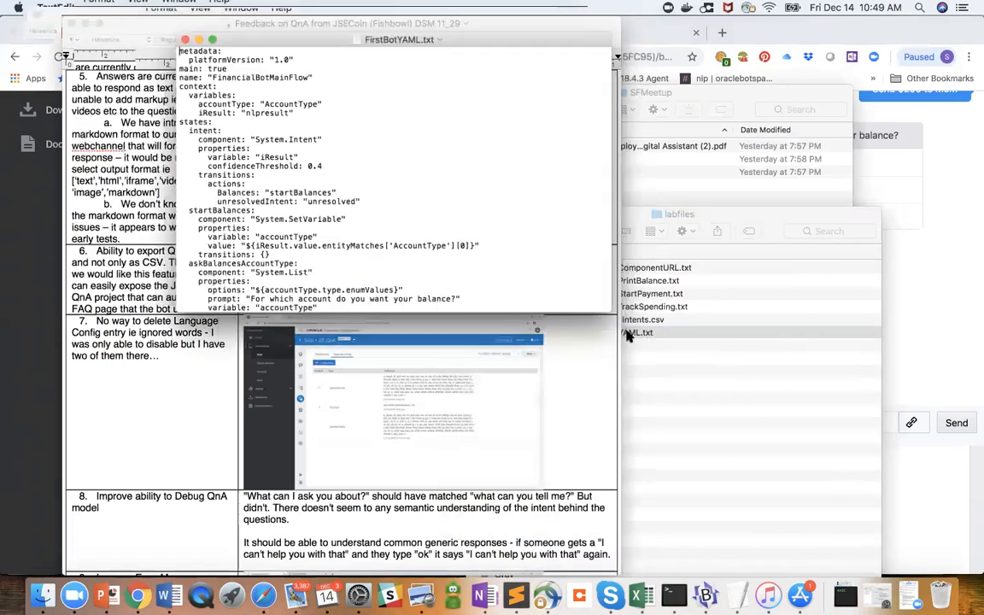
scroll(347, 224, "down", 5)
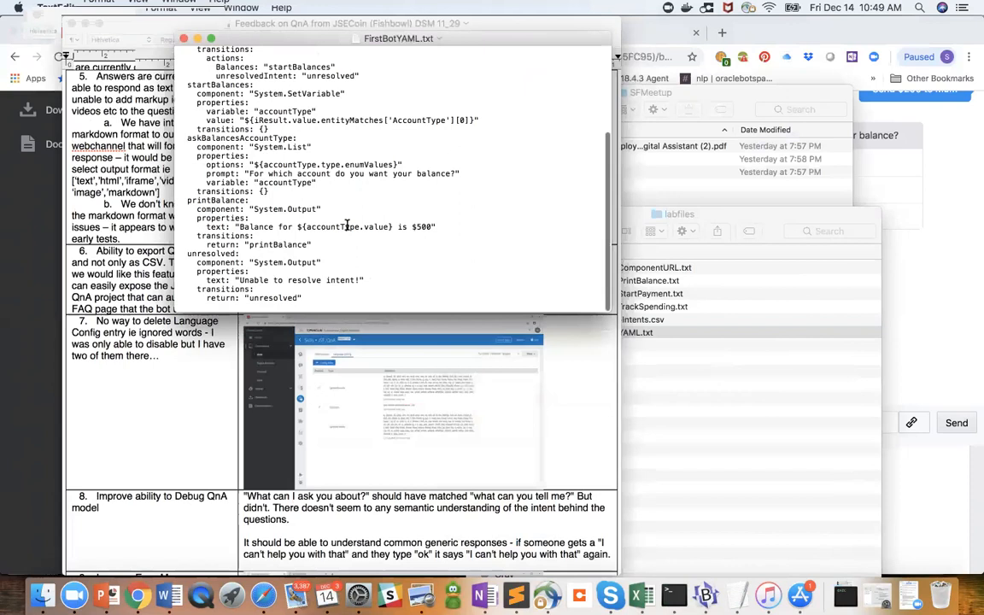
scroll(347, 224, "up", 6)
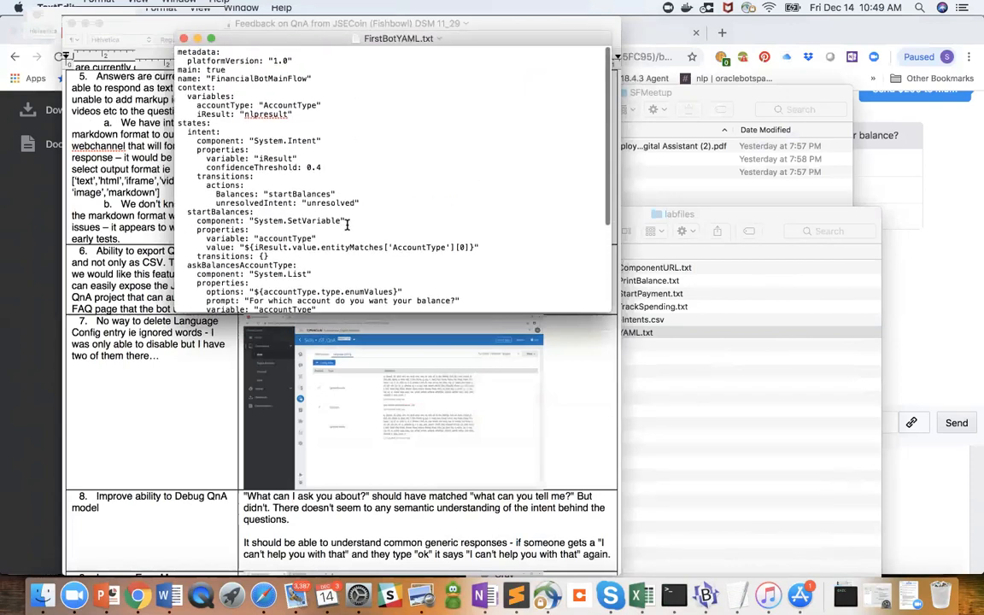
scroll(347, 224, "down", 5)
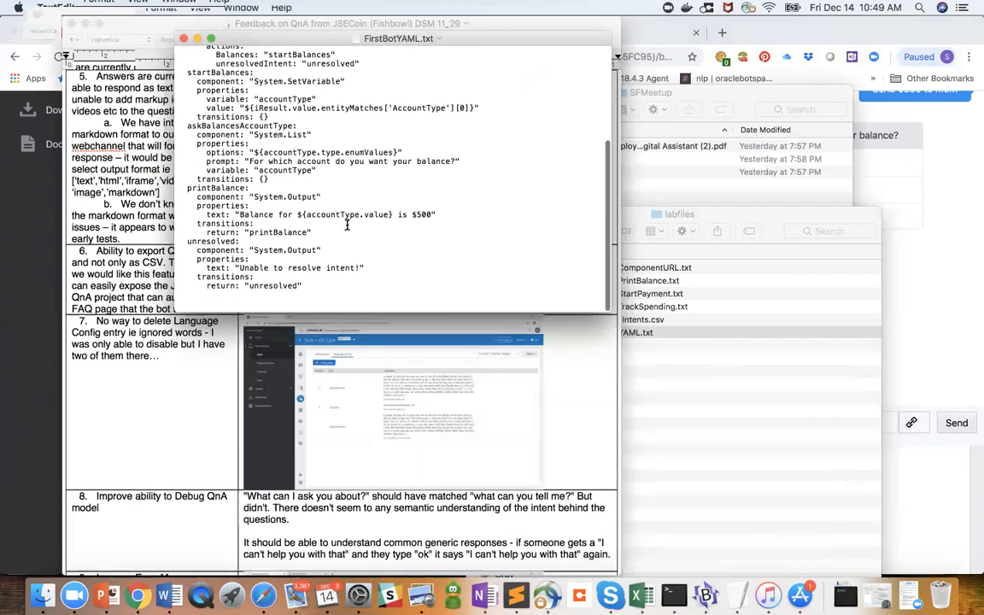
scroll(347, 224, "up", 1)
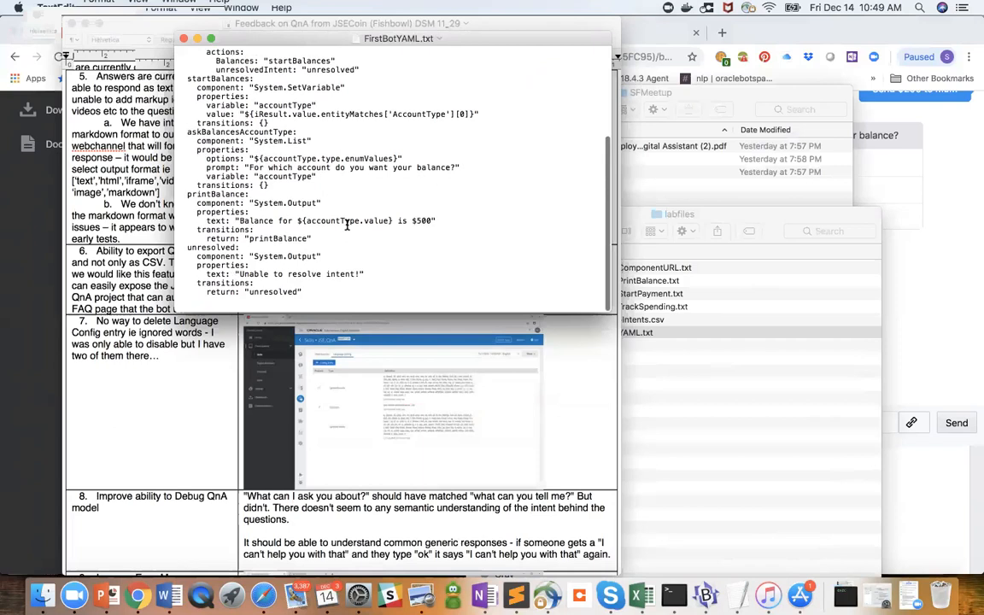
scroll(346, 224, "up", 1)
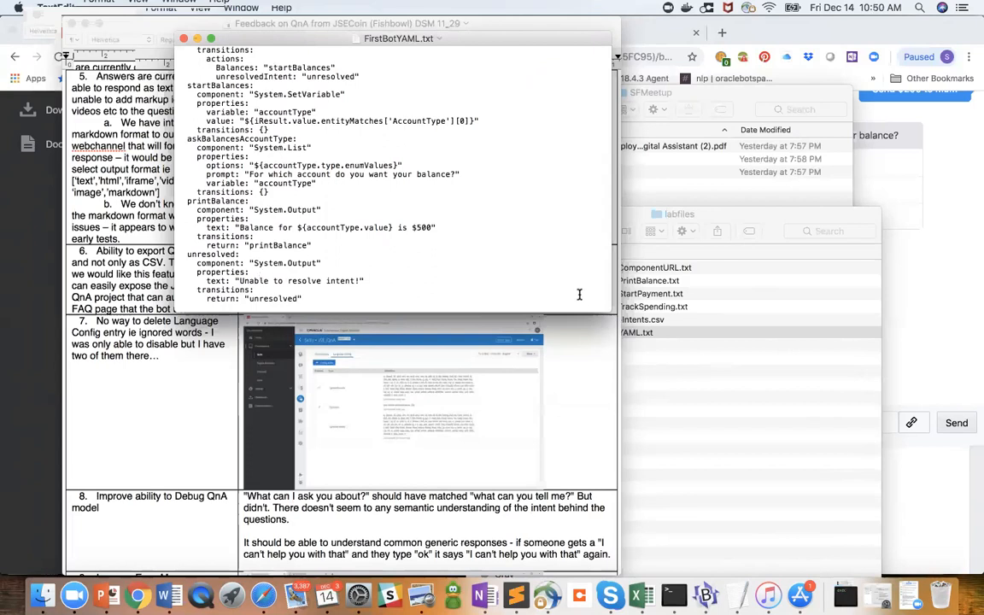
- Open CustomPrintBalance.txt from labfiles to view its custom printBalance component, and return to the folder
left_click(643, 328)
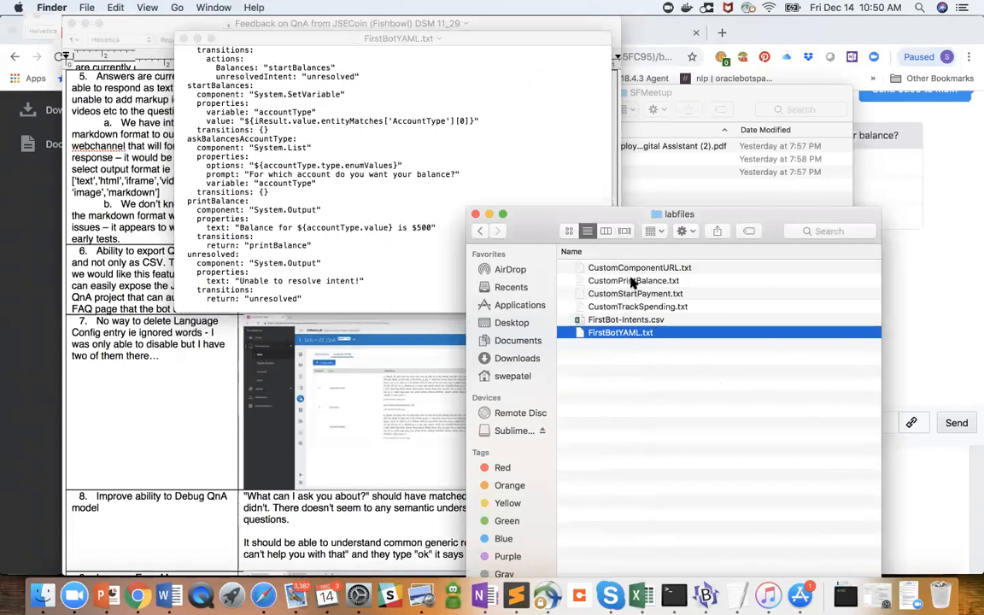
double_click(569, 280)
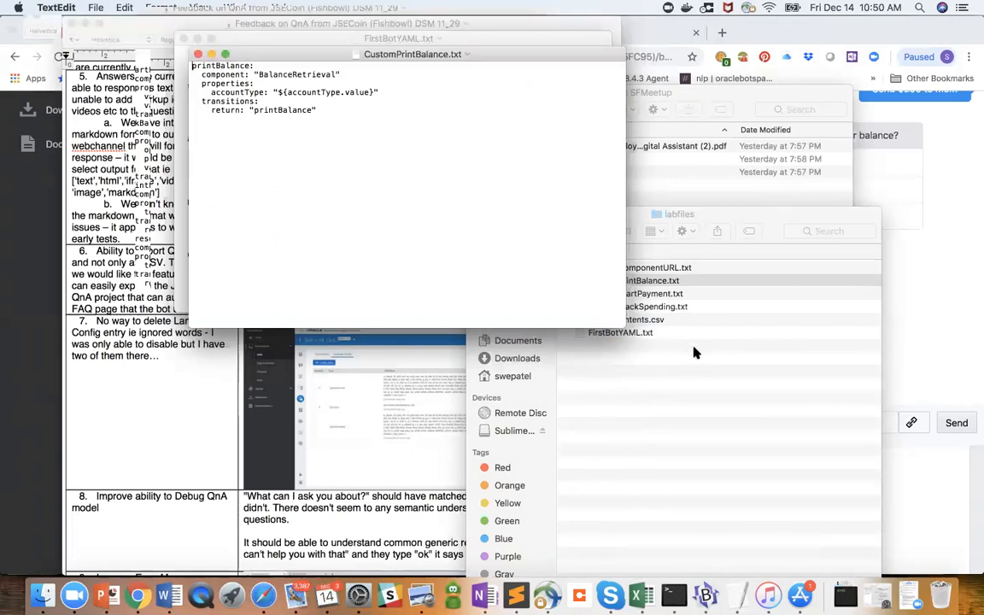
left_click(623, 280)
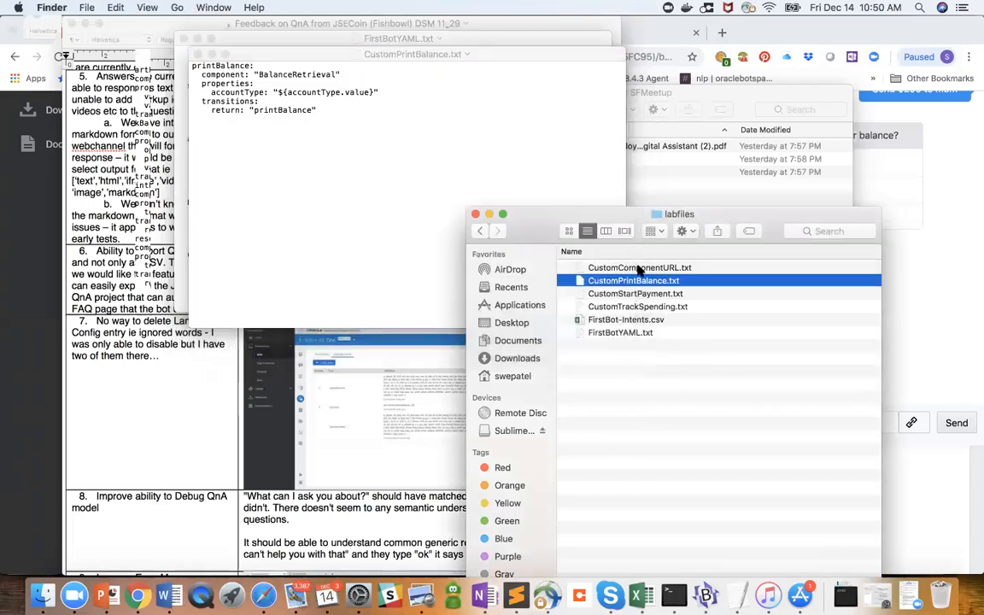
- Open CustomComponentURL.txt to view the custom component service settings, and close it
left_click(639, 269)
double_click(639, 268)
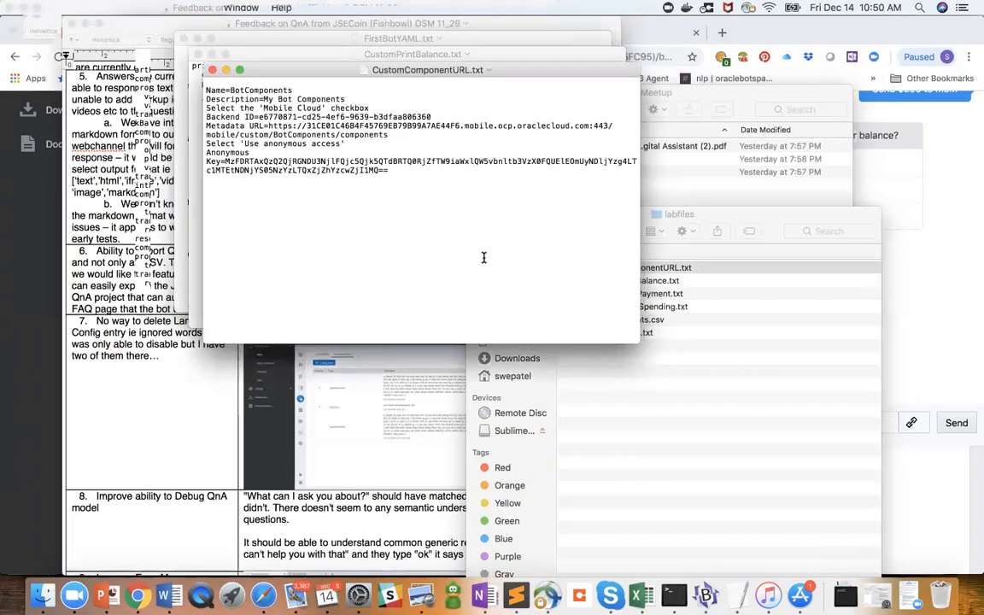
key("super+w")
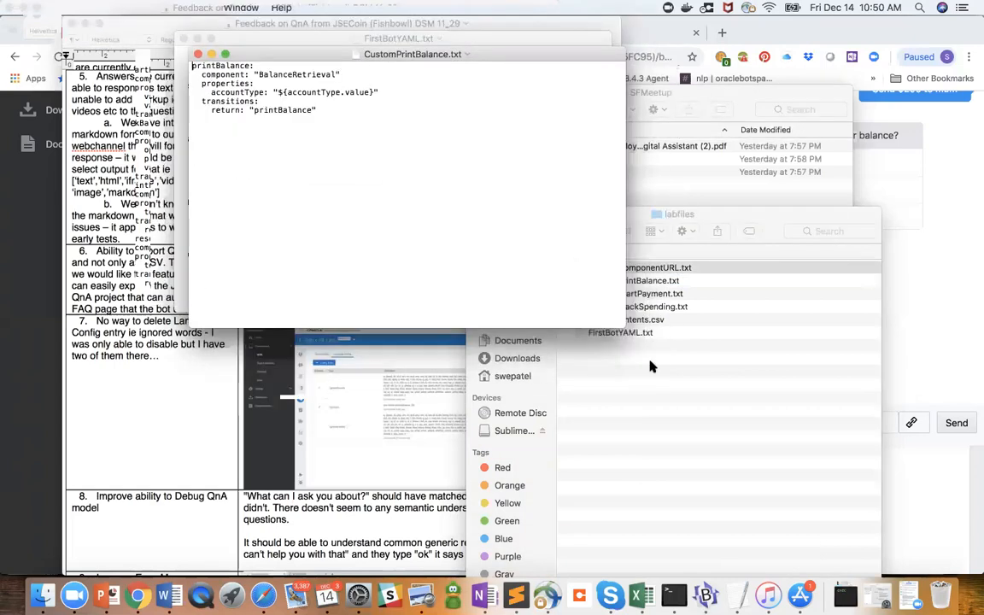
- Open CustomStartPayment.txt, read through its payment states, and return to the labfiles folder
left_click(662, 293)
left_click(663, 294)
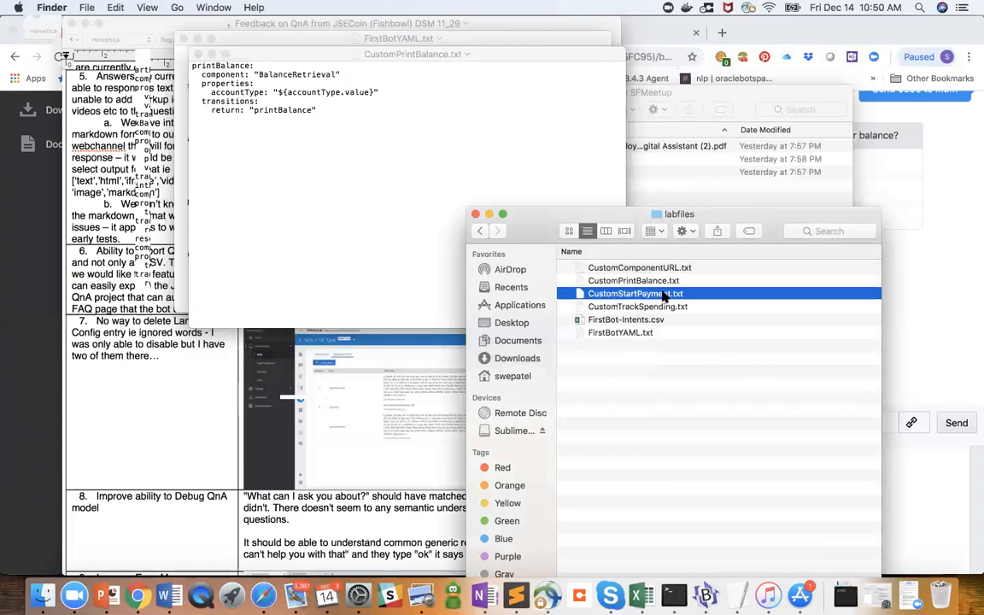
double_click(663, 293)
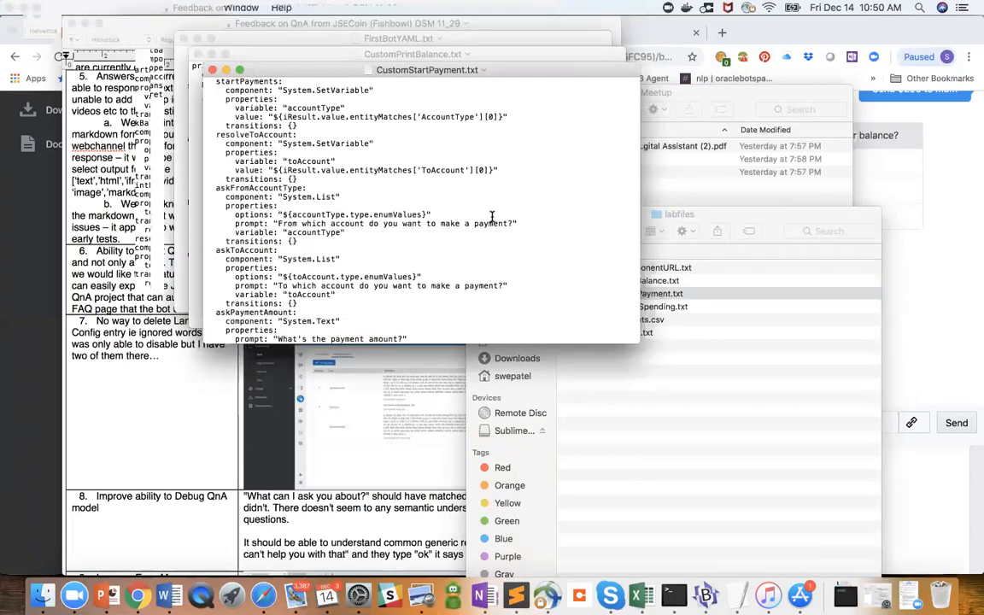
scroll(561, 273, "down", 5)
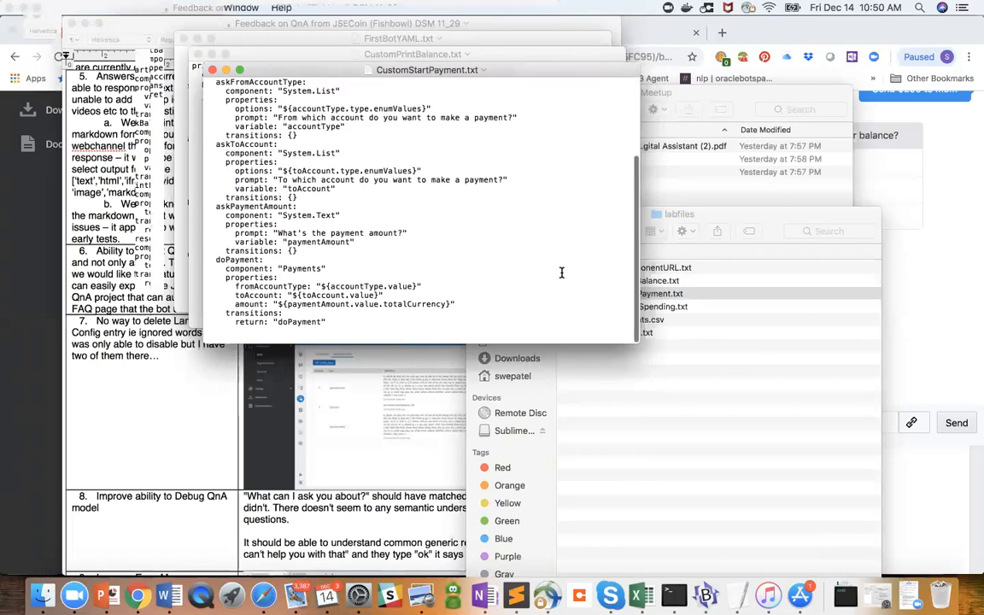
scroll(561, 272, "up", 5)
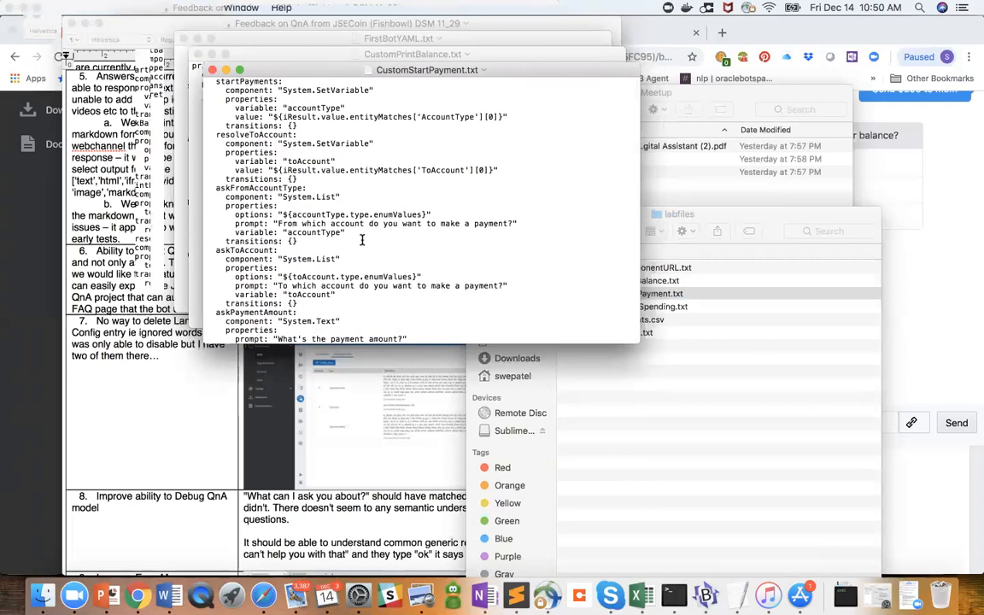
left_click(699, 292)
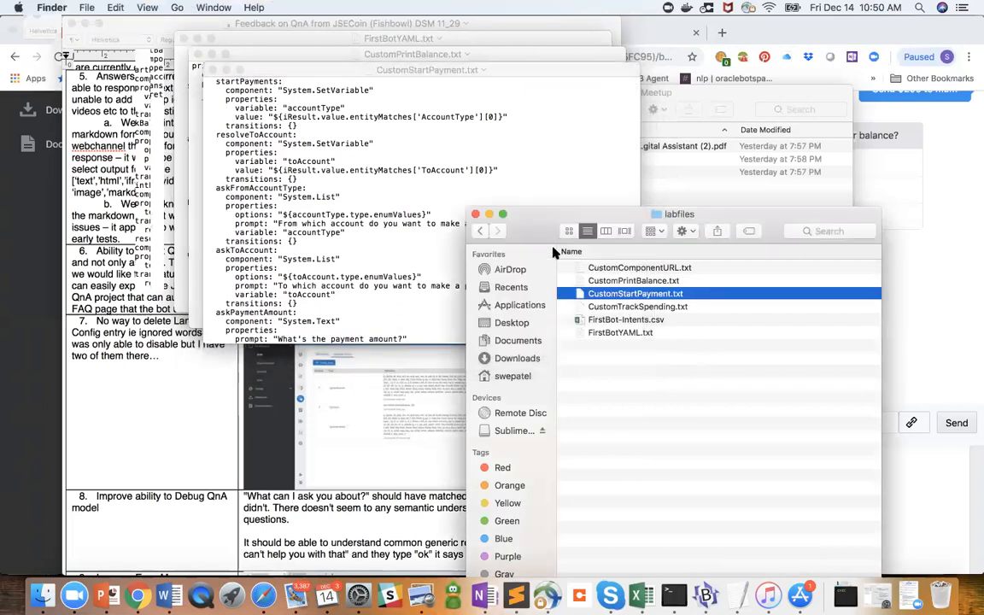
- Go through Documents to the labfiles folder inside SFMeetup, reopen CustomStartPayment.txt and read through its payment states
left_click(481, 230)
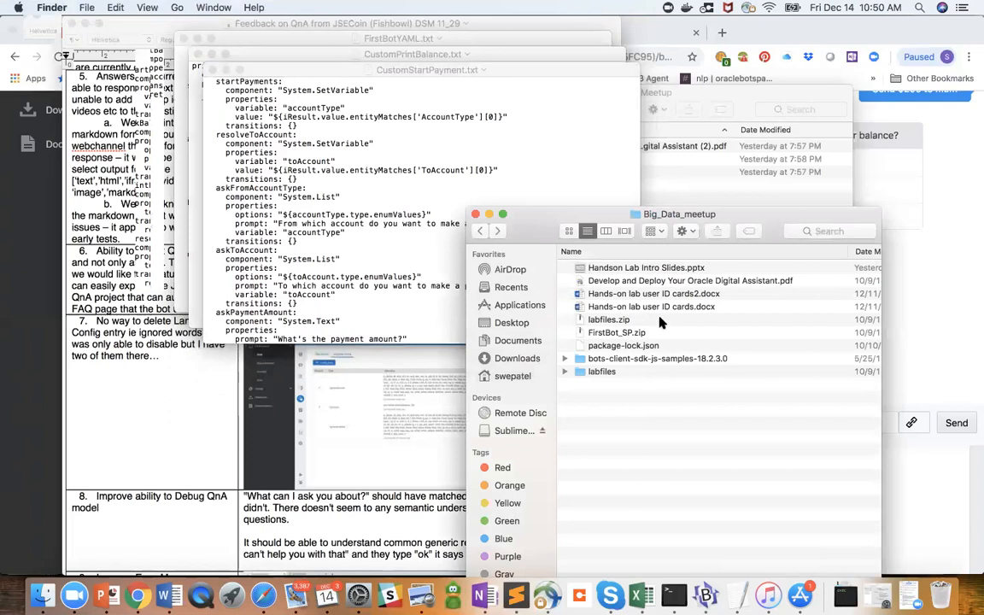
left_click(481, 231)
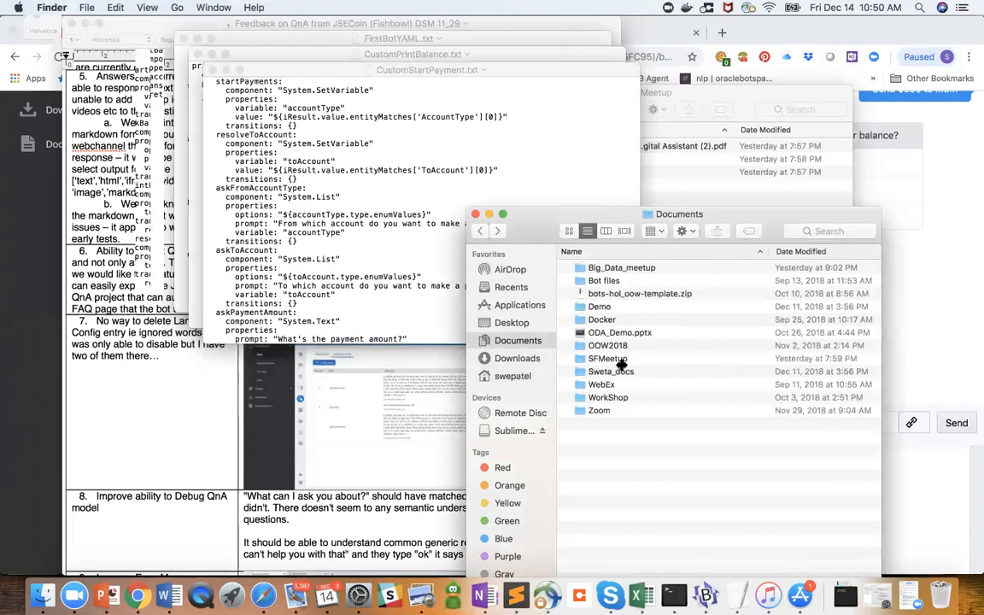
double_click(608, 360)
double_click(597, 283)
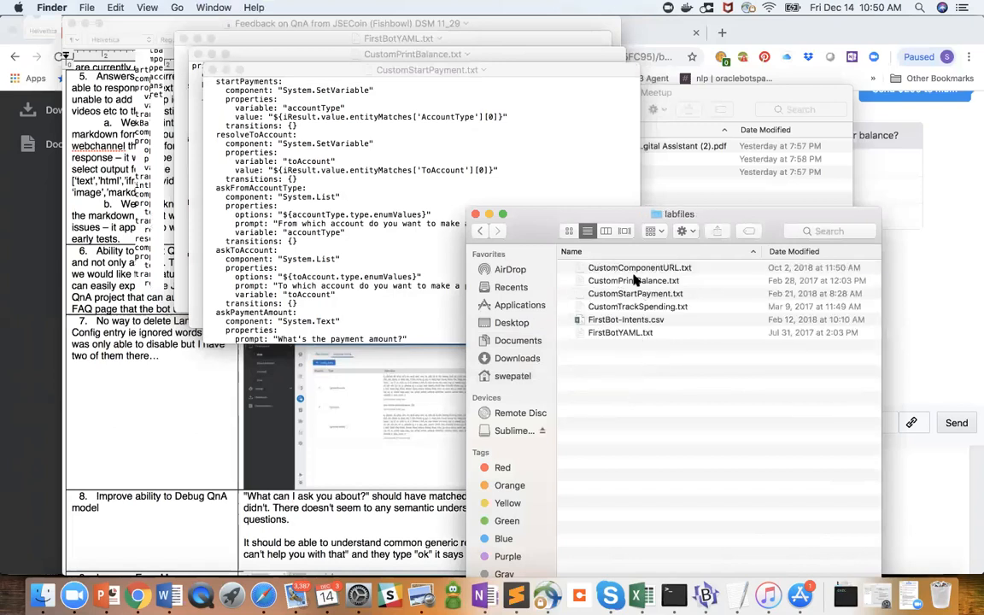
double_click(636, 293)
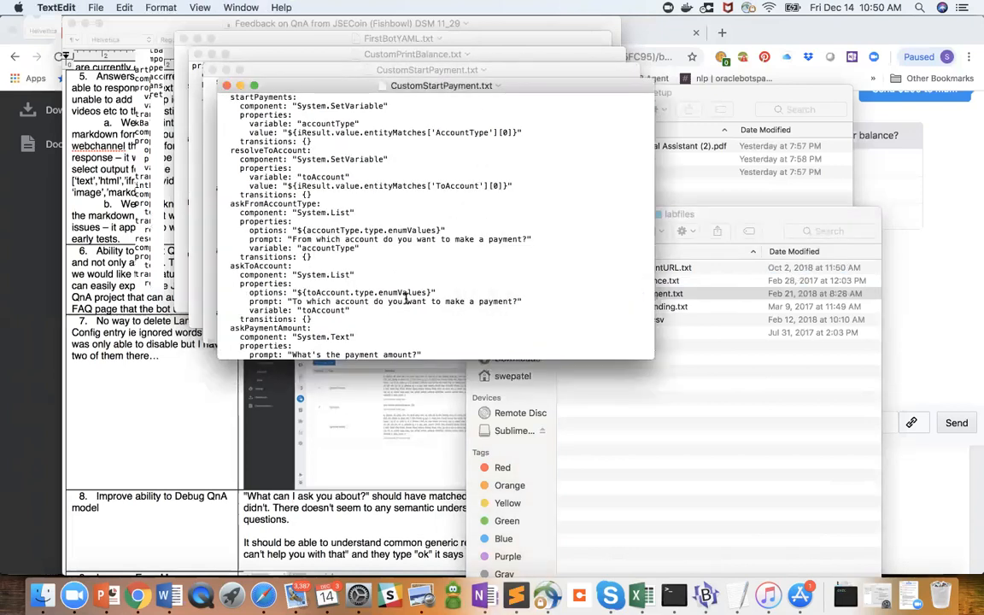
scroll(406, 299, "down", 5)
scroll(406, 298, "up", 2)
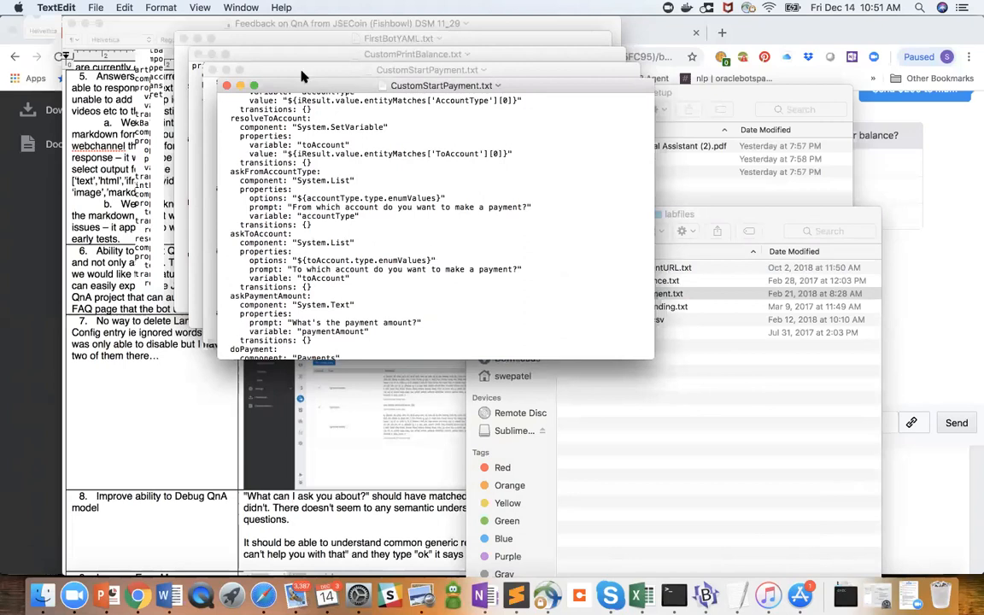
- Close both CustomStartPayment.txt windows, CustomPrintBalance.txt and FirstBotYAML.txt
left_click(226, 70)
left_click(211, 70)
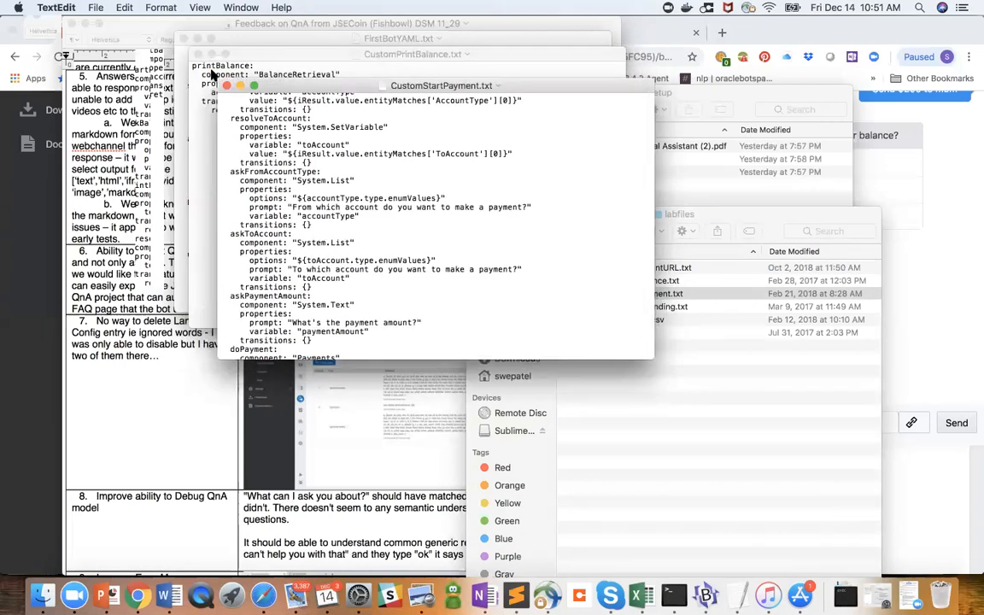
left_click(197, 55)
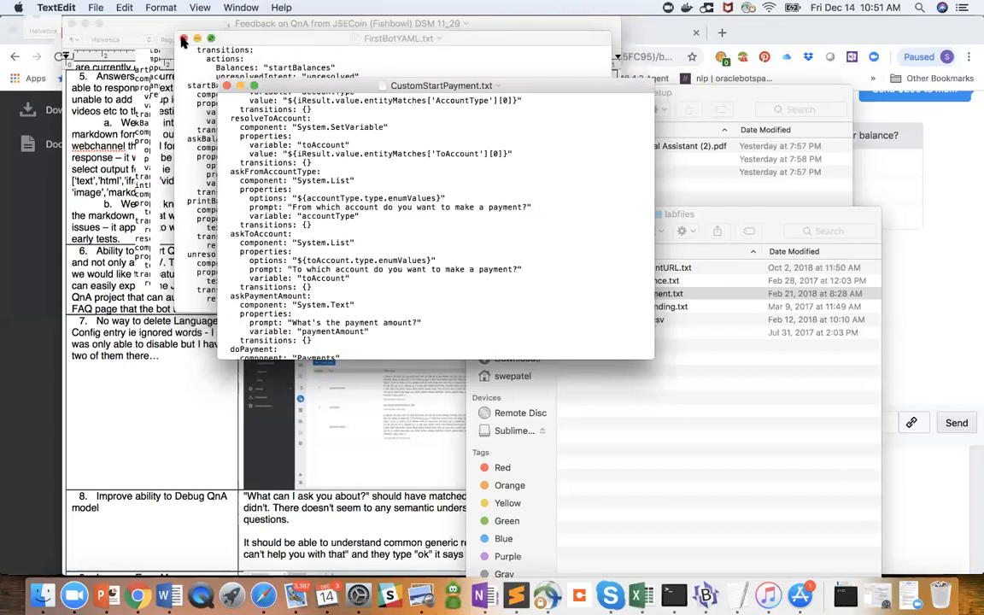
left_click(185, 39)
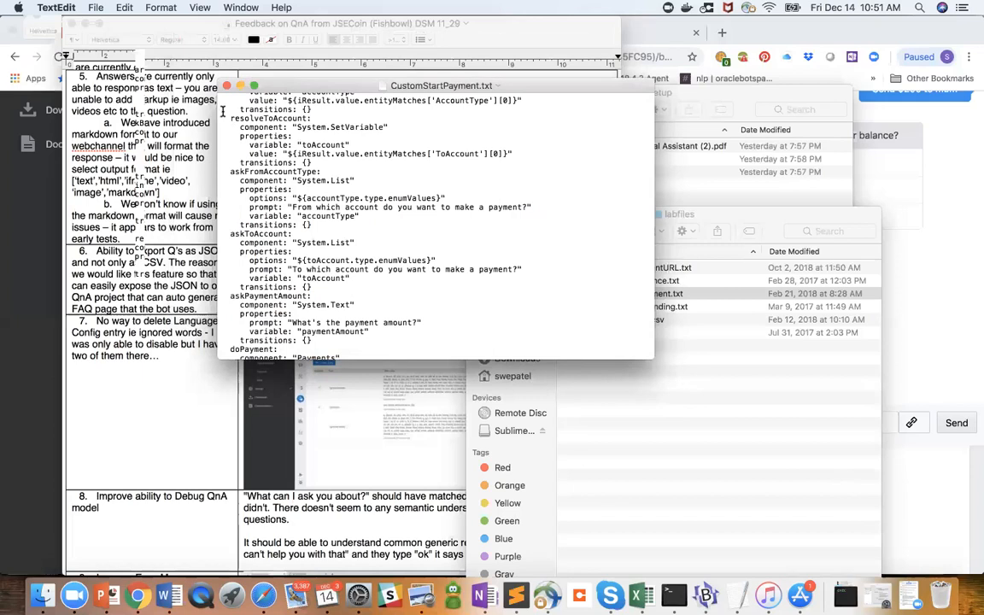
left_click(206, 75)
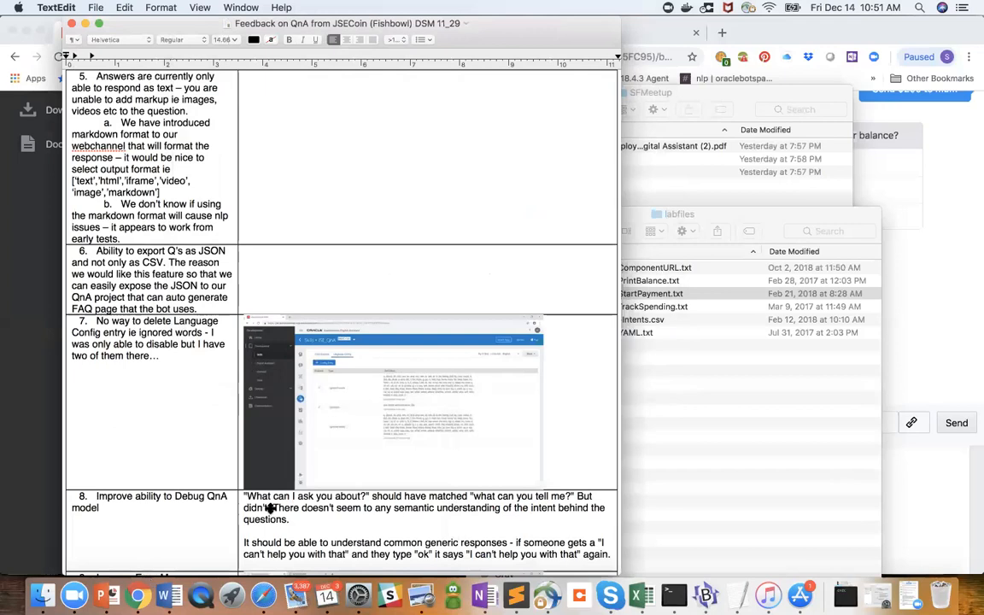
- Switch to the bot's dialog flow in Chrome and highlight the indentation before the text property in the printBalance state
left_click(738, 220)
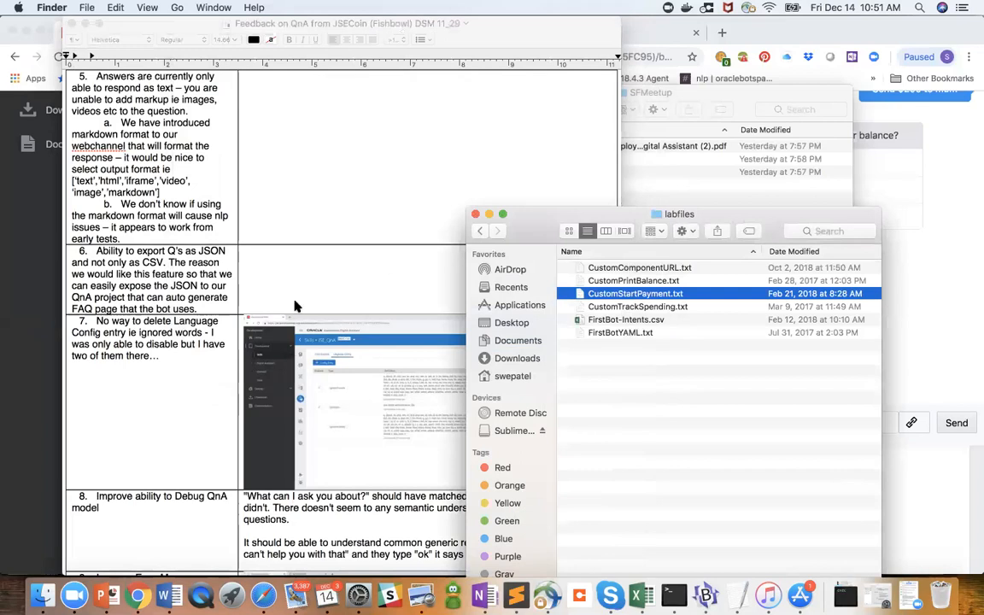
left_click(27, 199)
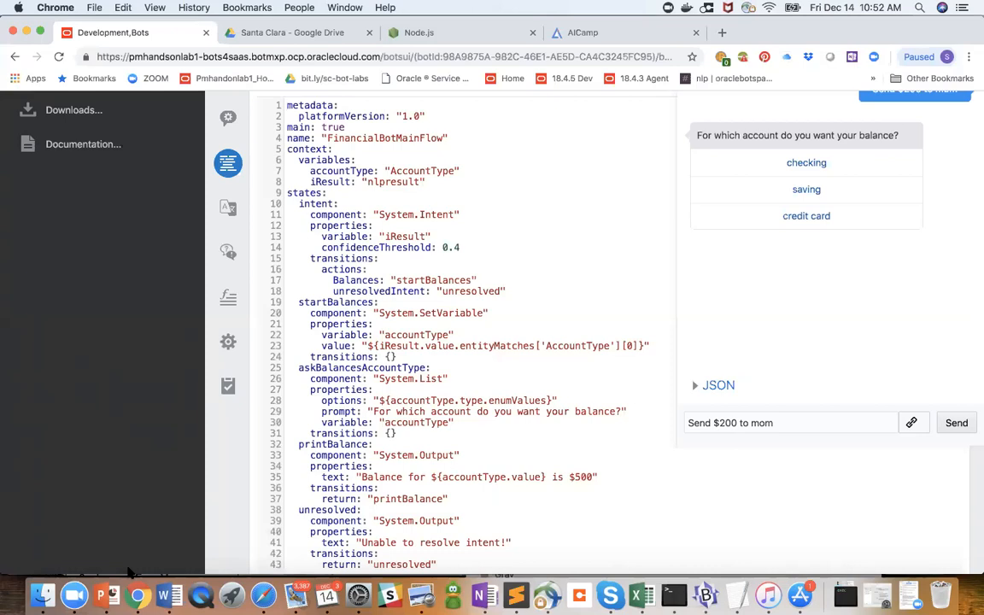
left_click(310, 466)
left_click_drag(322, 477, 289, 477)
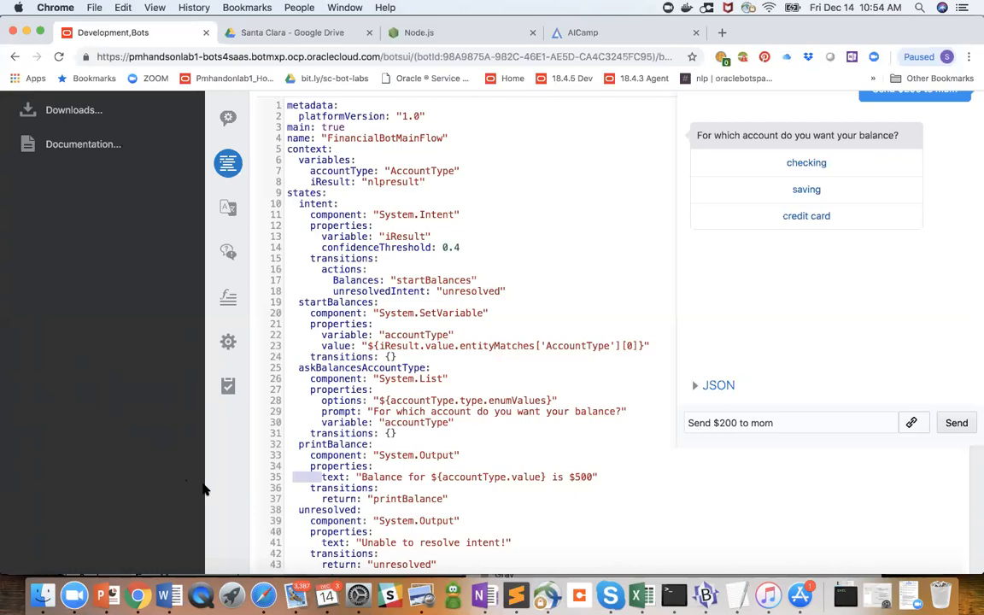
- Go back from SL123_Chatbot to the bots list, filter it for Test_Bombot and open that bot
left_click(500, 502)
scroll(641, 281, "up", 2)
scroll(642, 281, "up", 2)
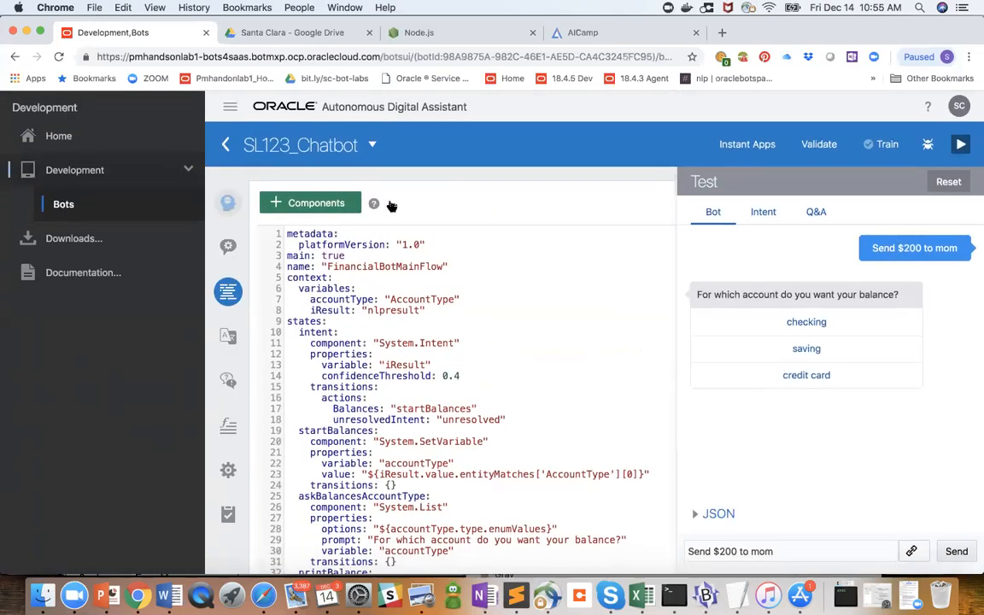
left_click(224, 146)
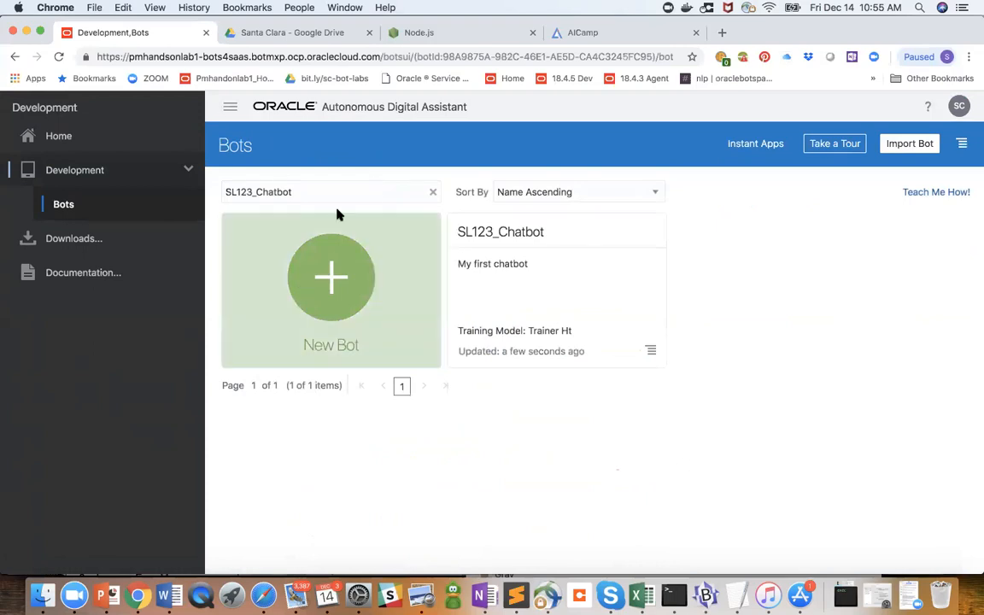
left_click(434, 193)
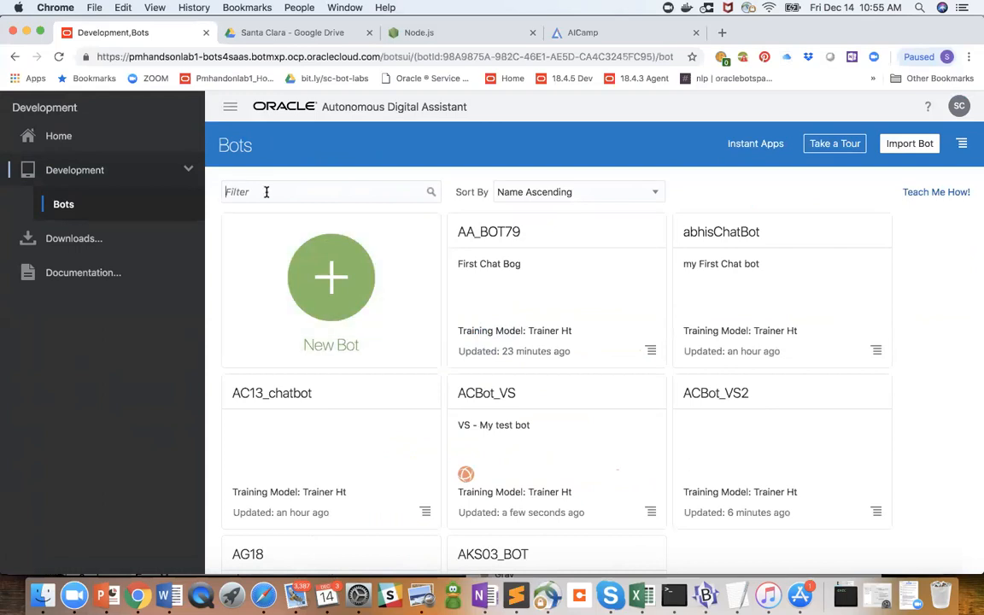
type("Test_")
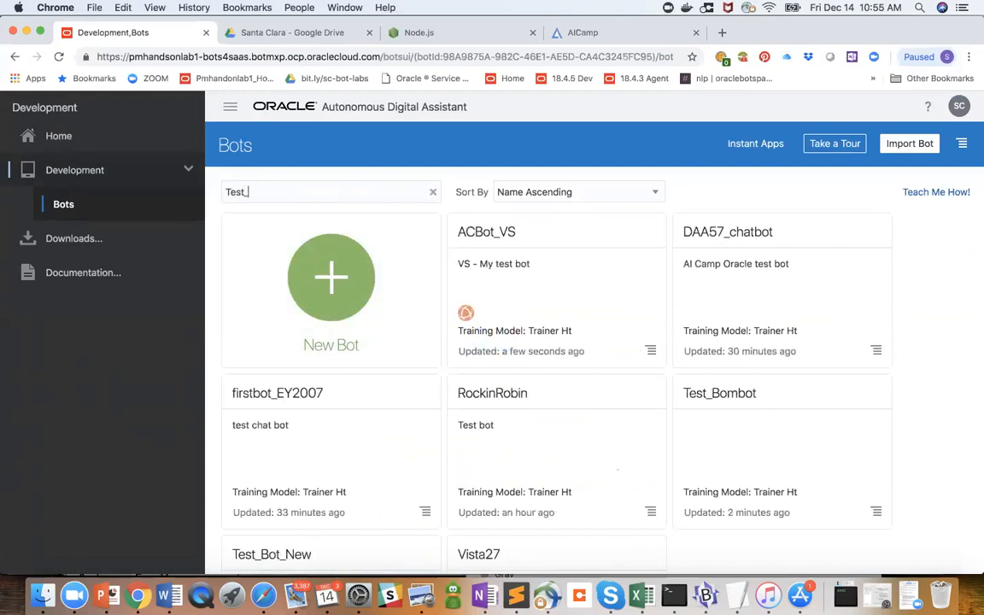
type("Bombot")
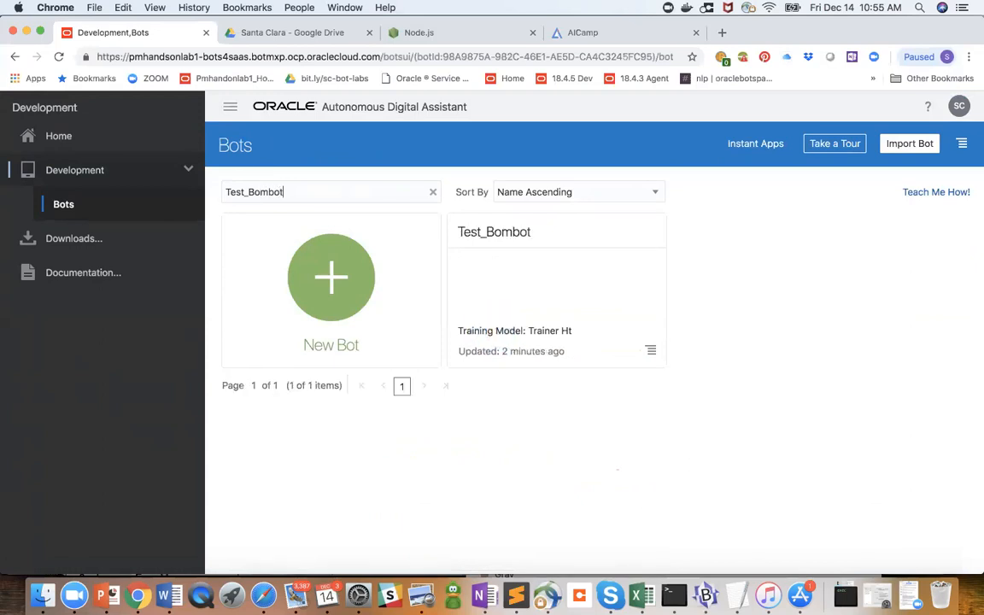
left_click(501, 241)
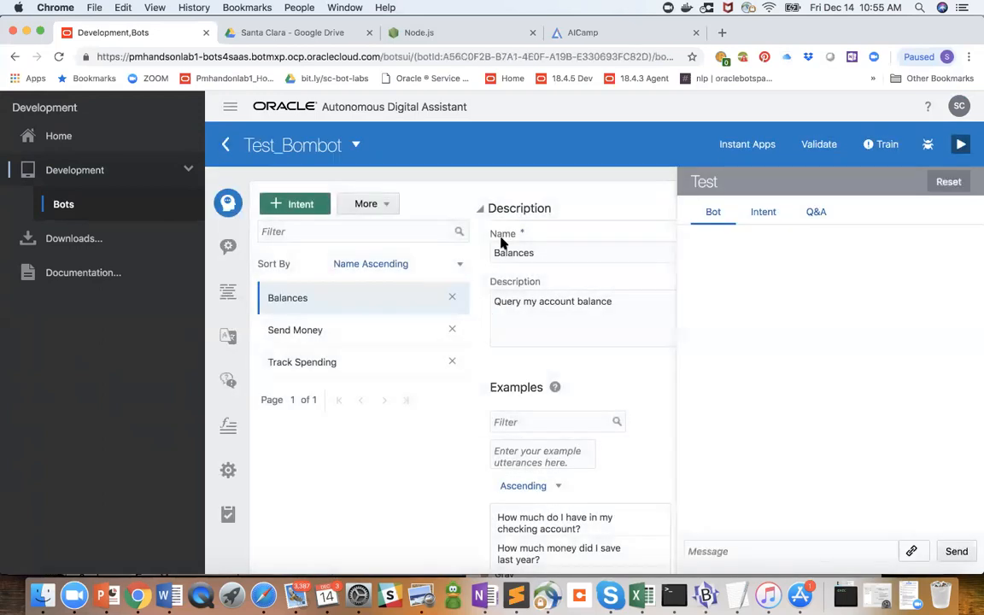
- Validate the Test_Bombot bot, dismiss the validation message and open its dialog flow
scroll(394, 412, "down", 2)
scroll(394, 412, "up", 2)
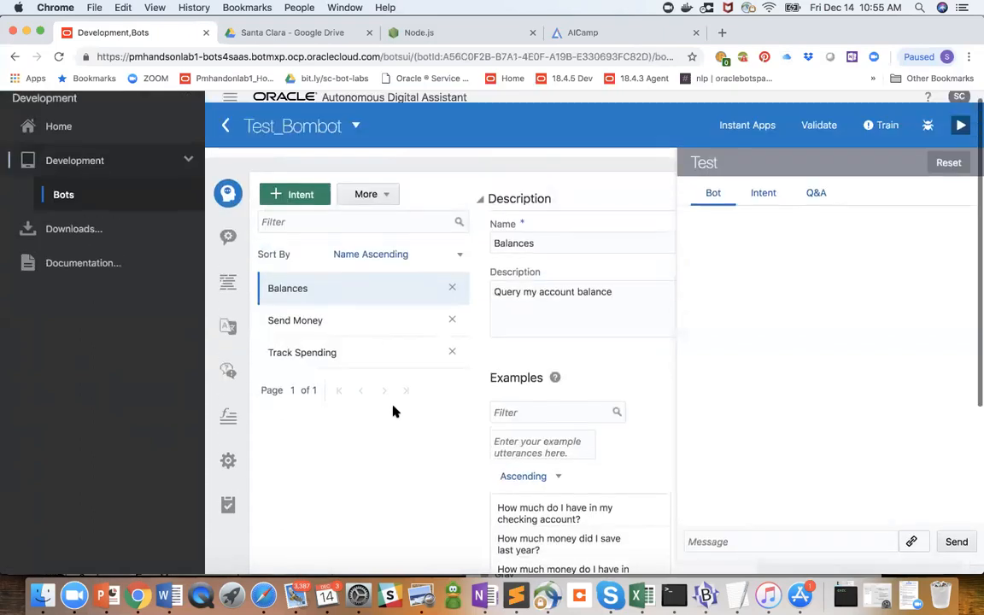
left_click(814, 127)
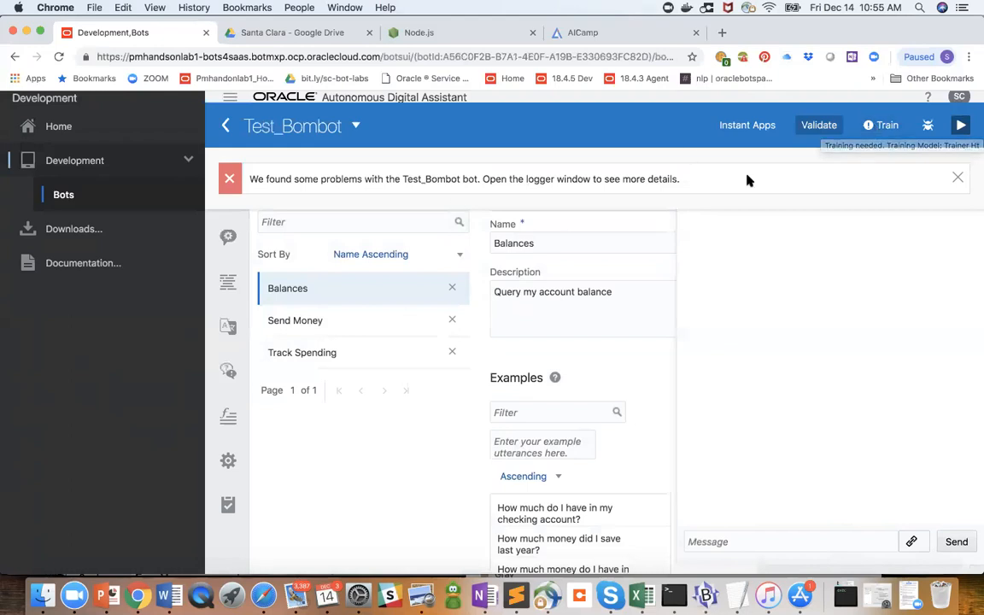
left_click(957, 177)
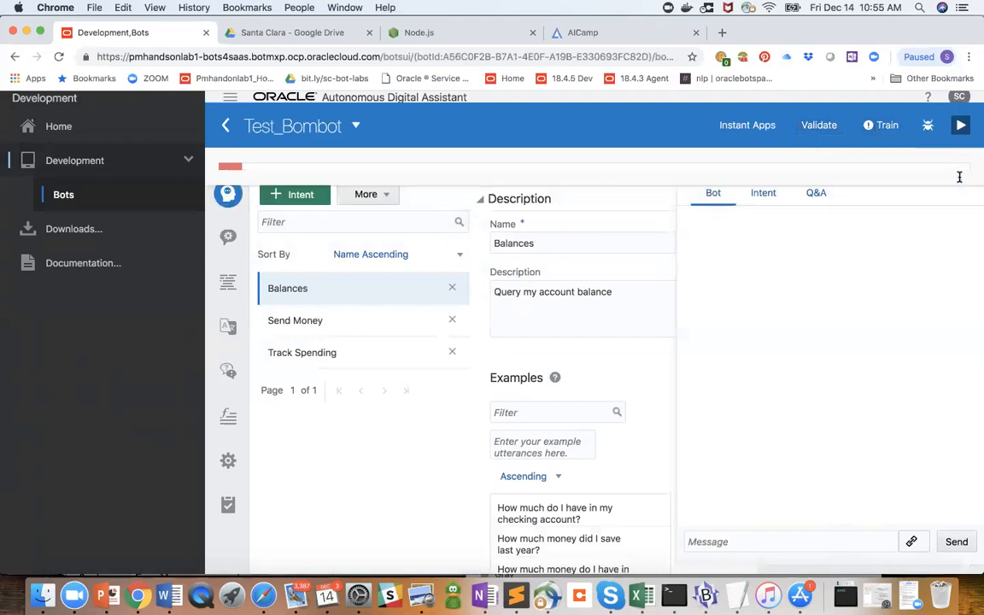
left_click(224, 282)
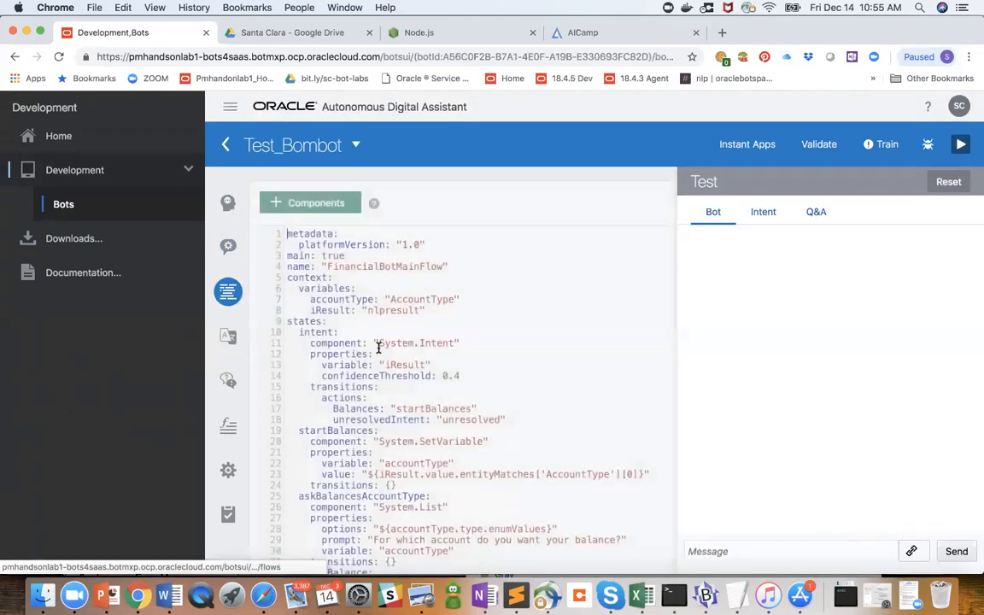
- Try indenting the unresolved state name on line 38 to four spaces, and validate the bot
scroll(380, 345, "down", 5)
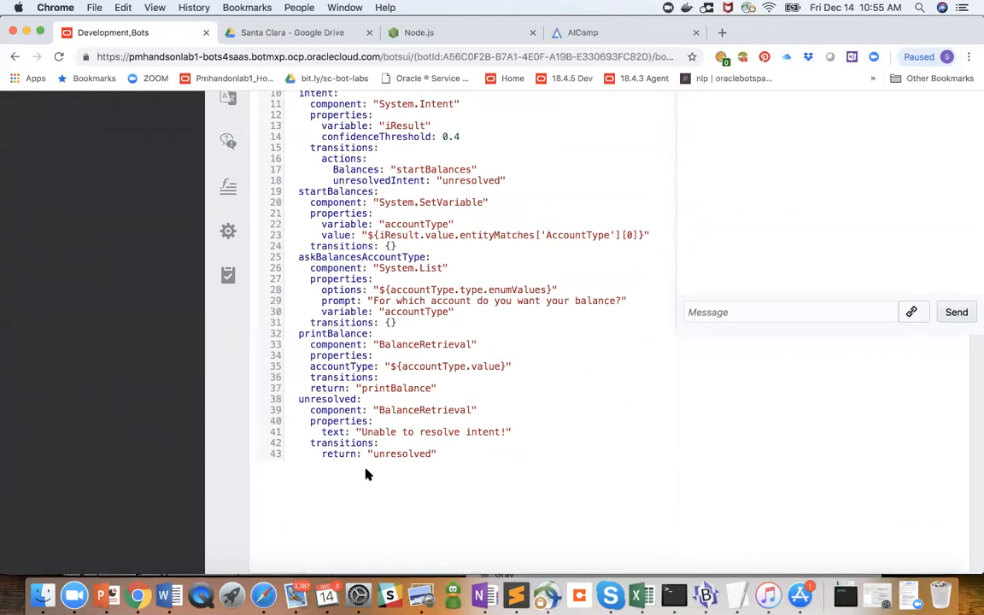
left_click(298, 399)
key("BackSpace")
scroll(546, 362, "up", 5)
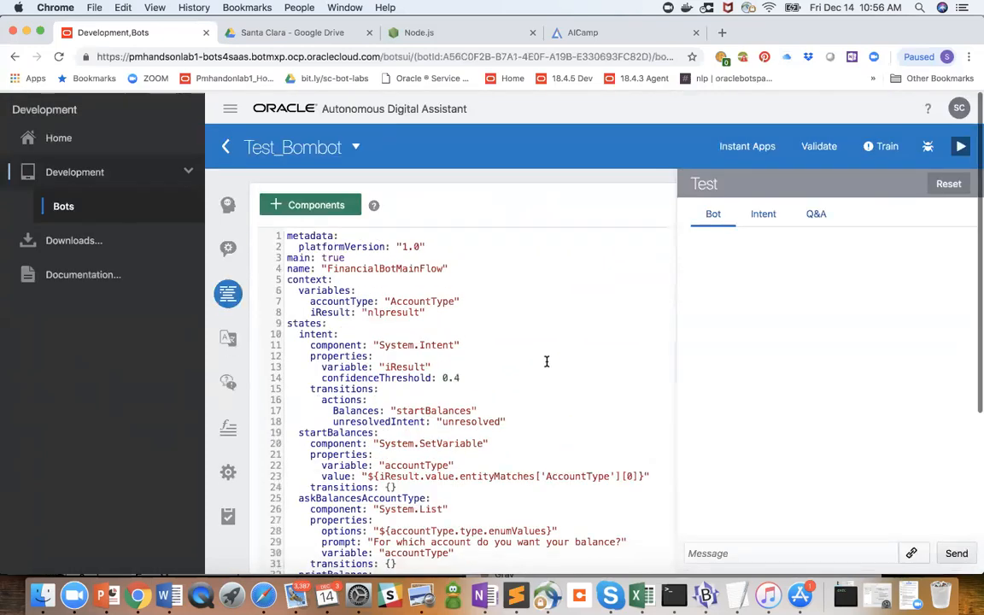
left_click(819, 147)
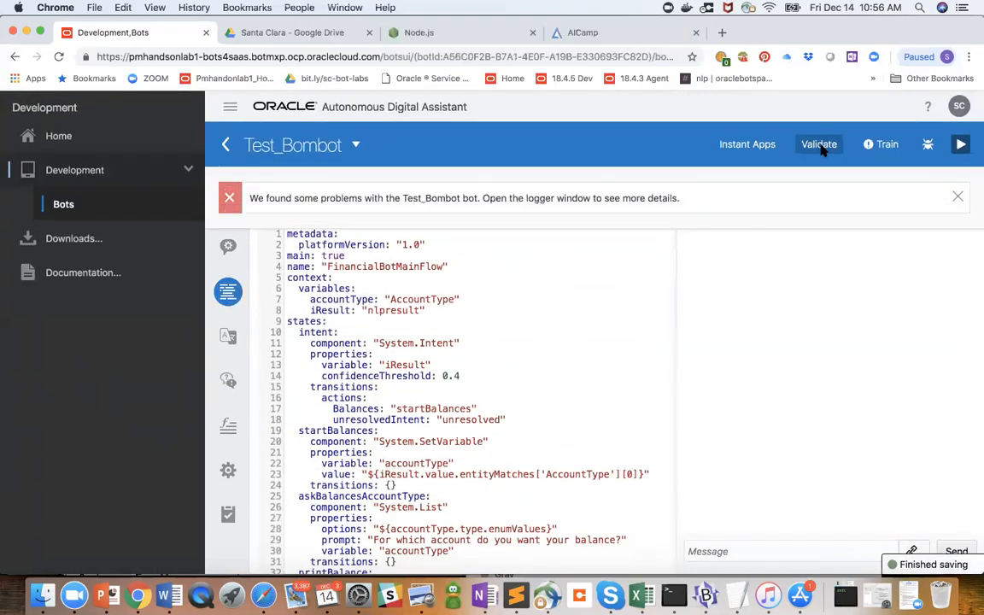
scroll(820, 147, "down", 3)
scroll(626, 214, "up", 4)
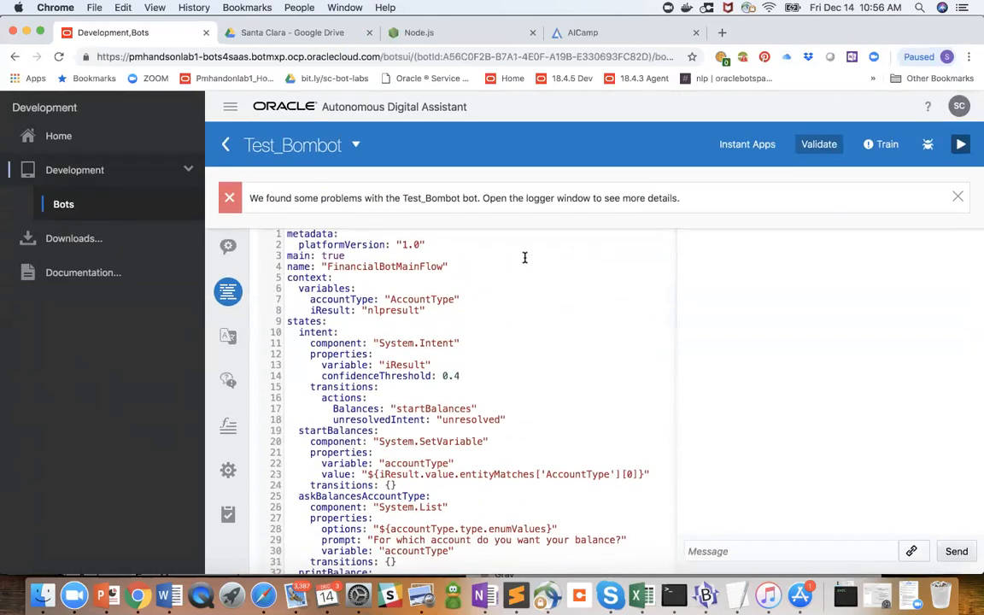
- Try reducing the indentation of transitions on line 42, under the unresolved state, to two spaces, and validate the bot
scroll(525, 257, "down", 5)
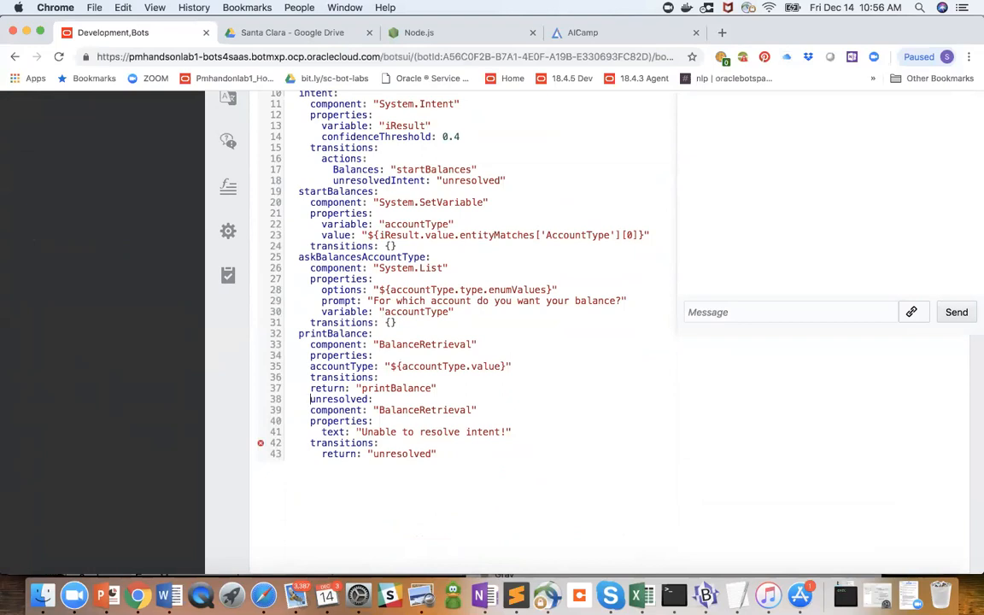
key("BackSpace")
key("BackSpace")
left_click(304, 443)
key("BackSpace")
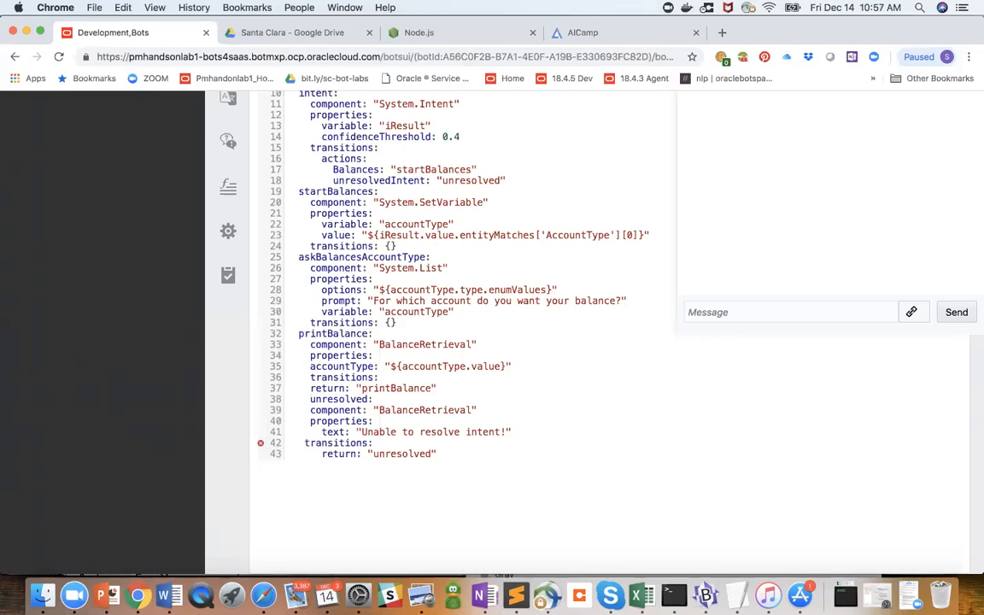
key("BackSpace")
scroll(529, 324, "up", 5)
left_click(819, 145)
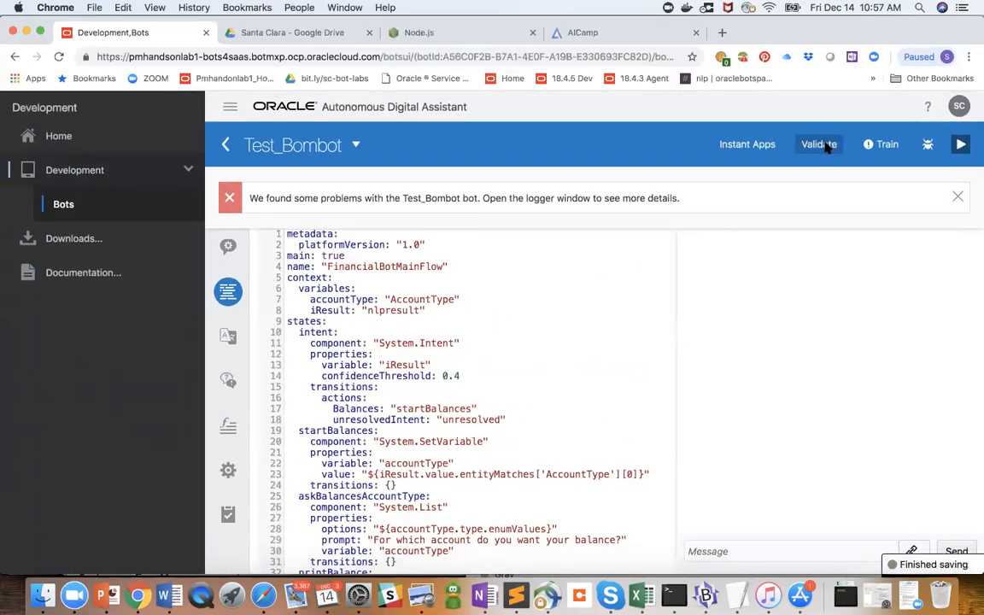
scroll(694, 214, "down", 1)
scroll(694, 216, "down", 5)
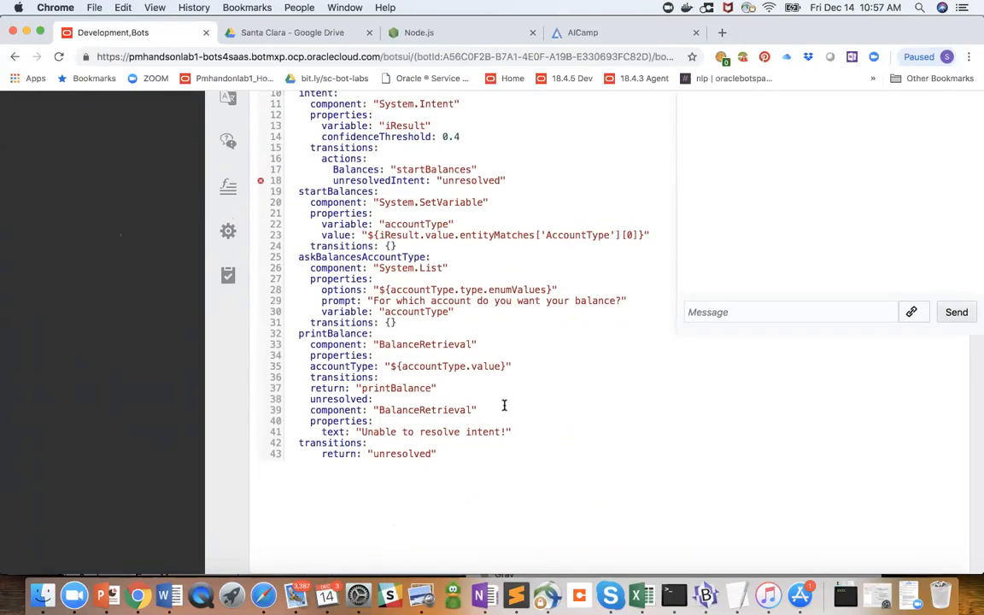
- Restore the four-space indentation of transitions on line 42 in the unresolved state
scroll(504, 405, "up", 1)
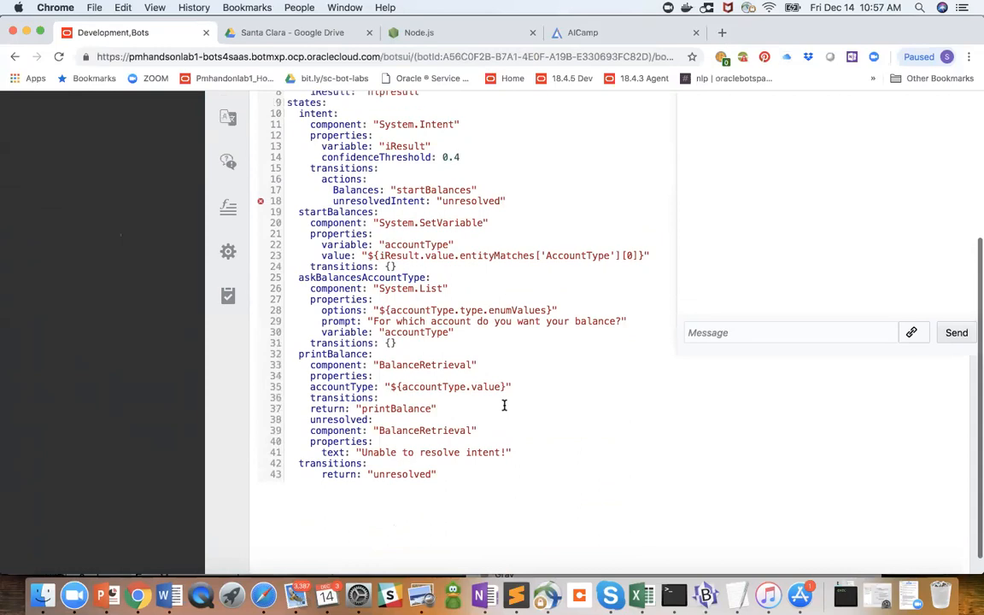
left_click(308, 168)
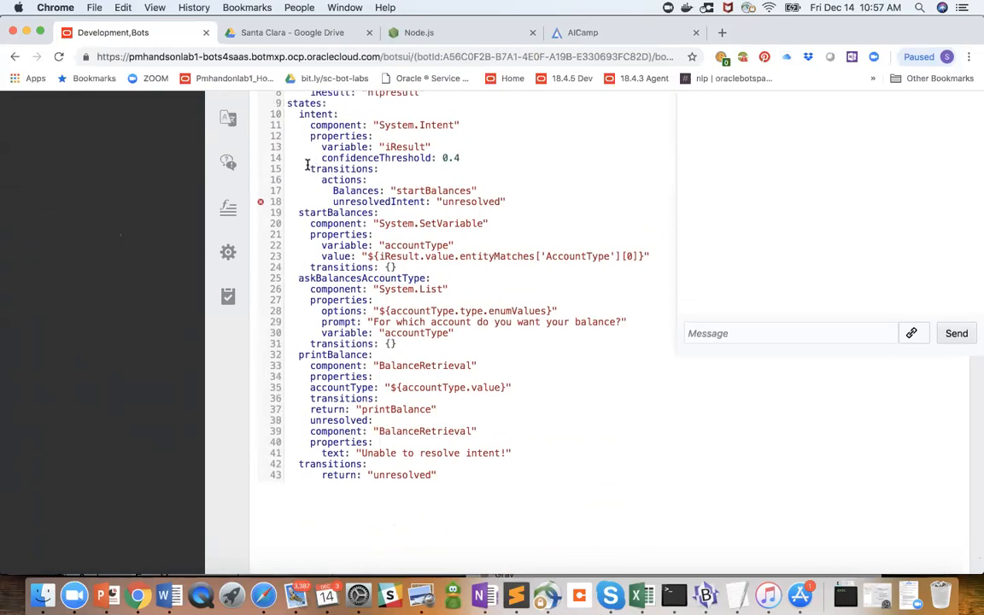
left_click(291, 464)
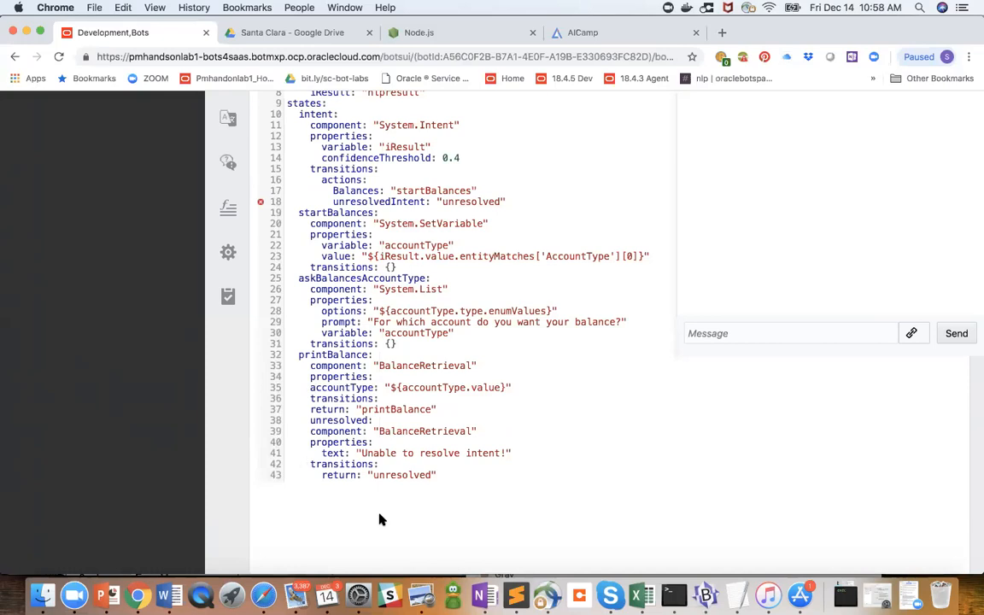
- Indent the accountType and return lines of the printBalance state to six spaces, and validate the bot
left_click(310, 388)
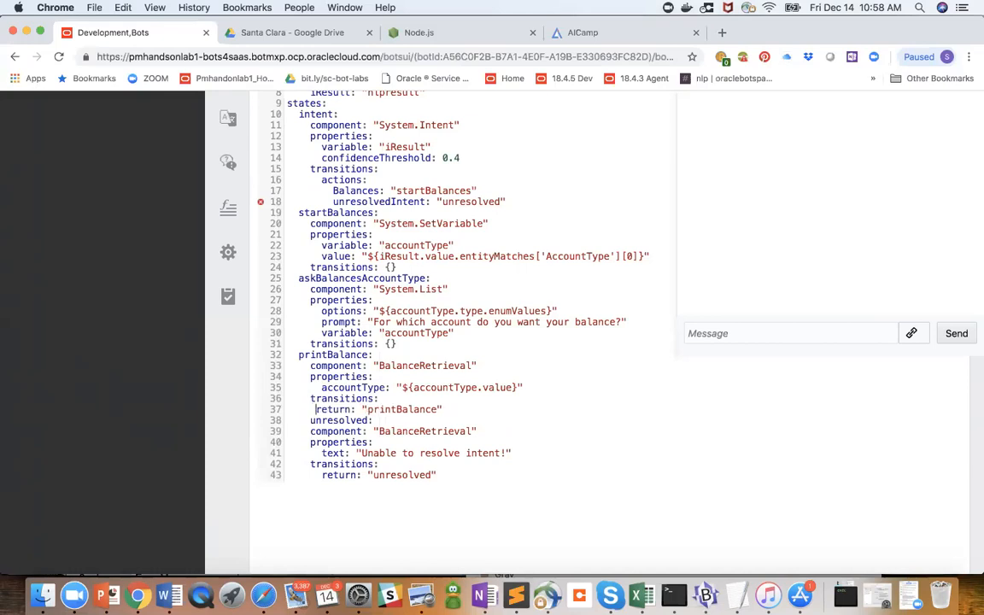
left_click(310, 409)
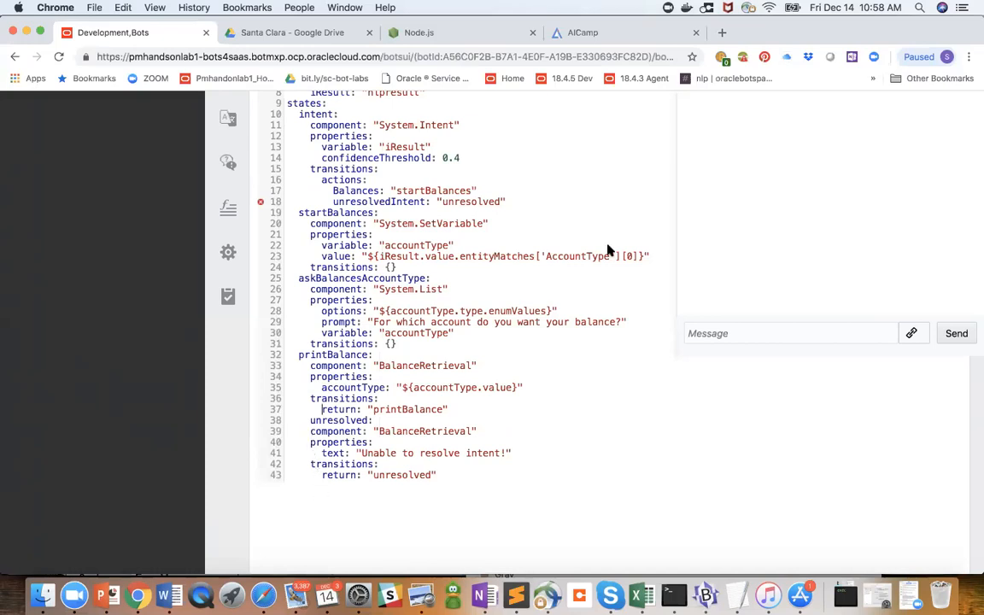
scroll(608, 250, "up", 5)
left_click(818, 146)
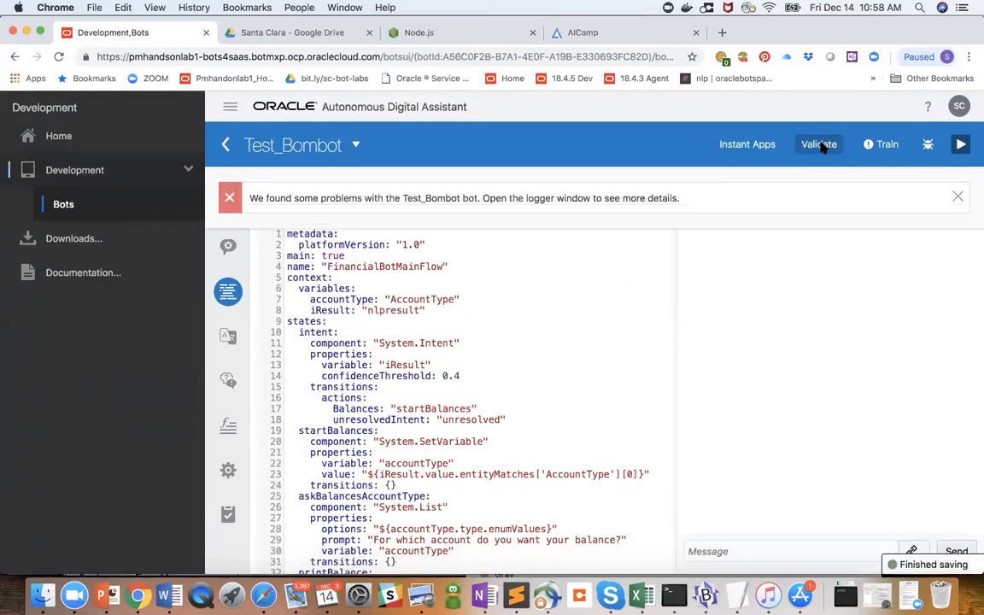
scroll(819, 146, "down", 4)
scroll(623, 254, "down", 2)
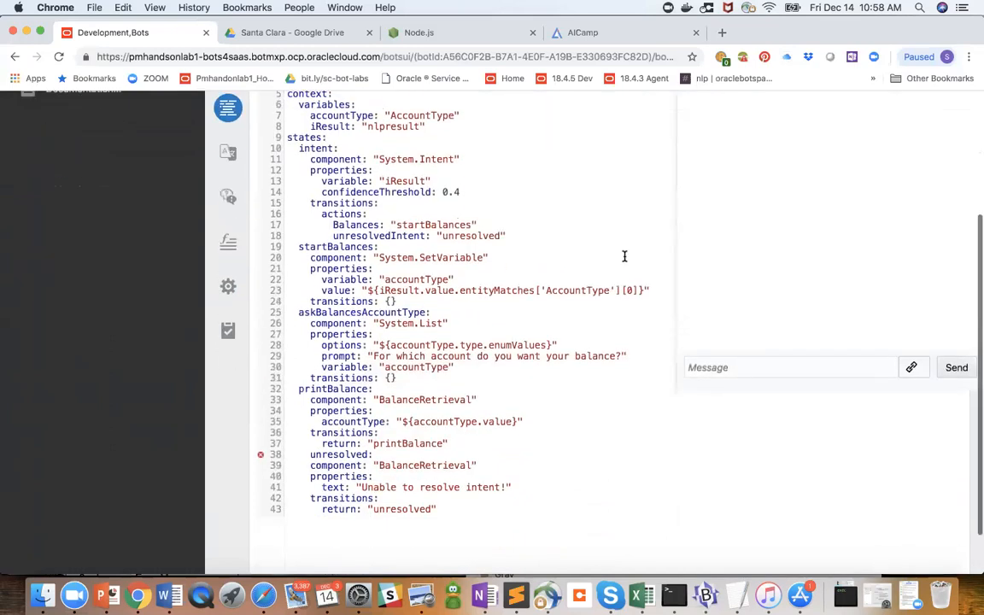
- Outdent the unresolved state name on line 38 to two spaces, level with printBalance, and validate the bot
scroll(624, 256, "down", 1)
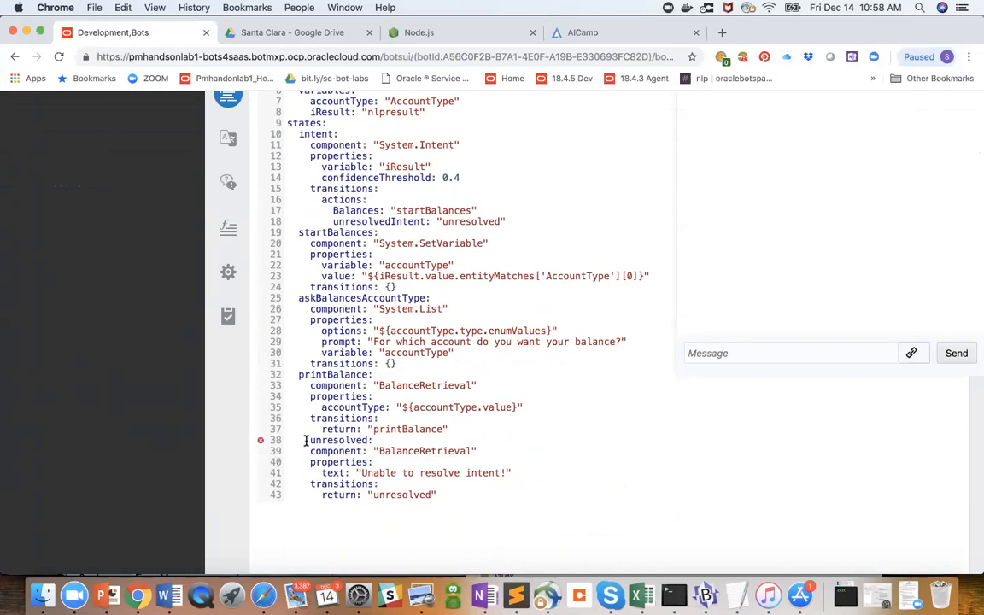
left_click(305, 440)
key("BackSpace")
key("BackSpace")
scroll(649, 257, "up", 10)
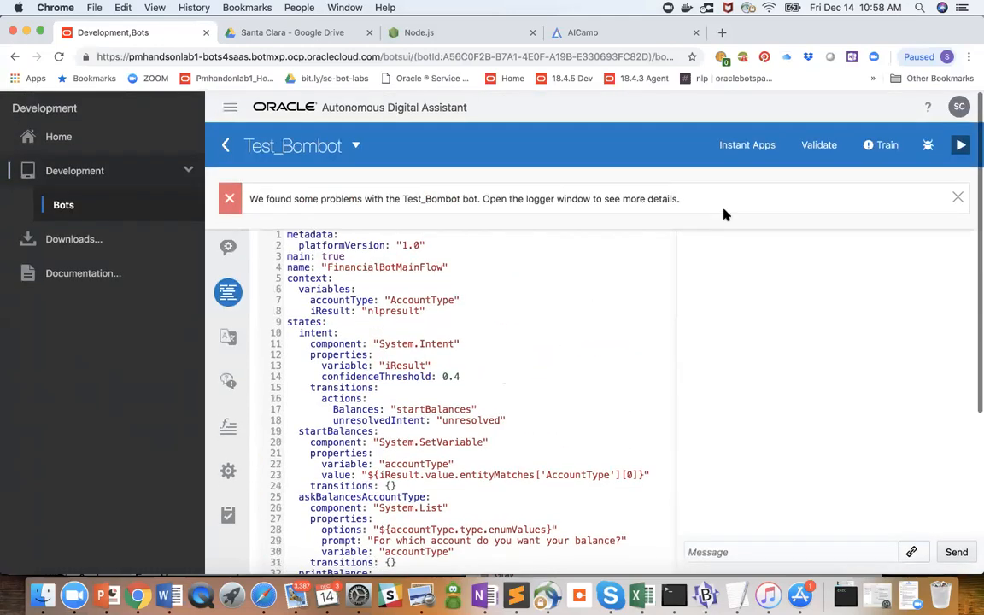
left_click(822, 145)
scroll(786, 167, "down", 3)
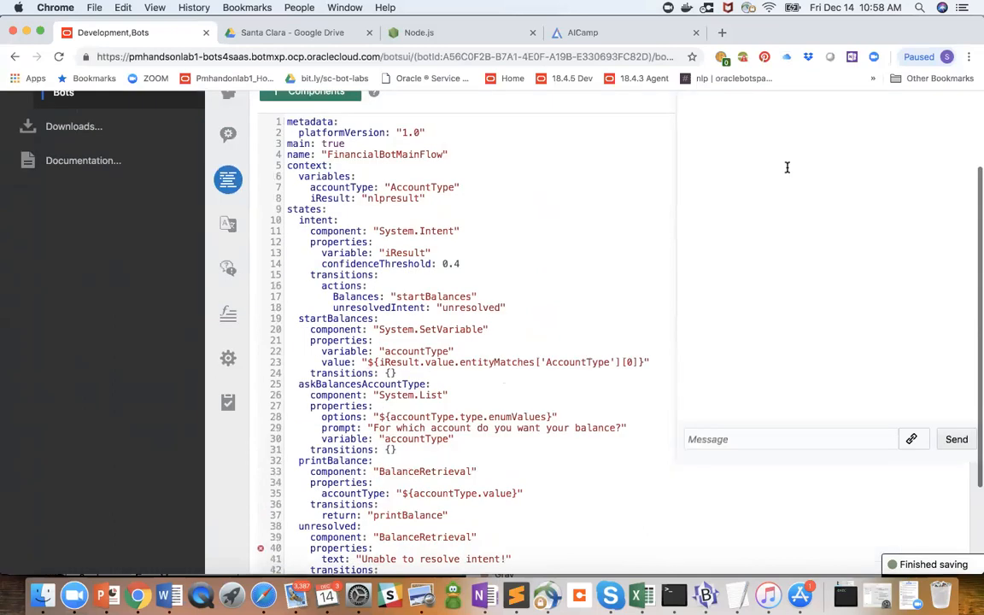
scroll(787, 167, "down", 1)
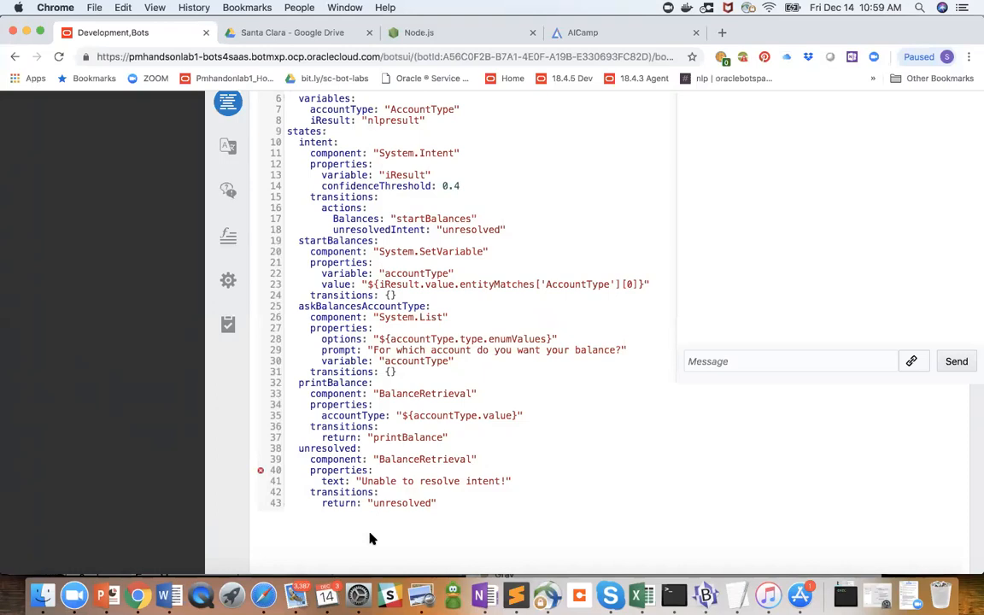
- Indent transitions on line 42 to six spaces, level with the text property above, and validate the bot
left_click(313, 493)
scroll(420, 433, "up", 5)
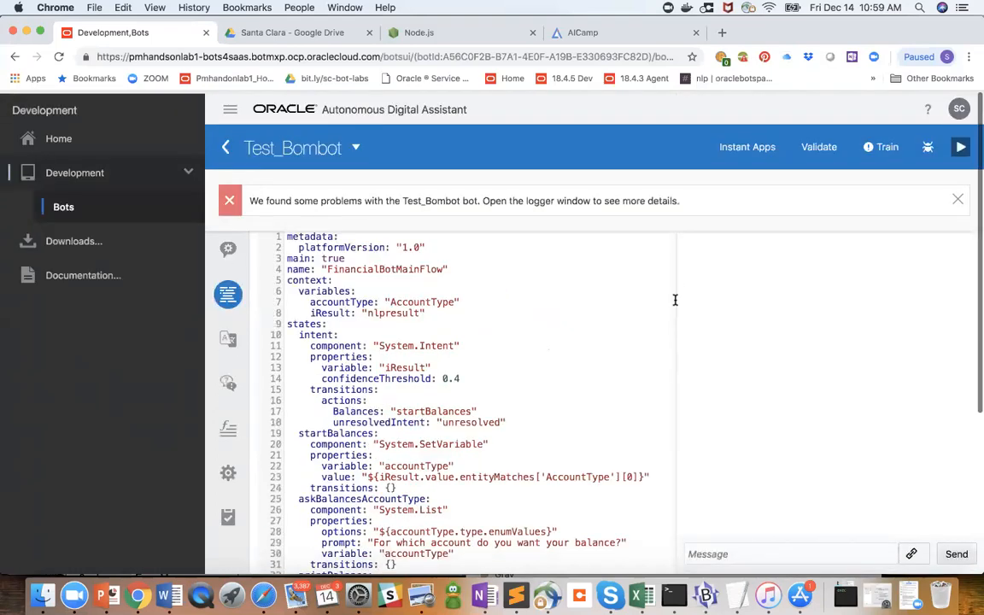
left_click(817, 144)
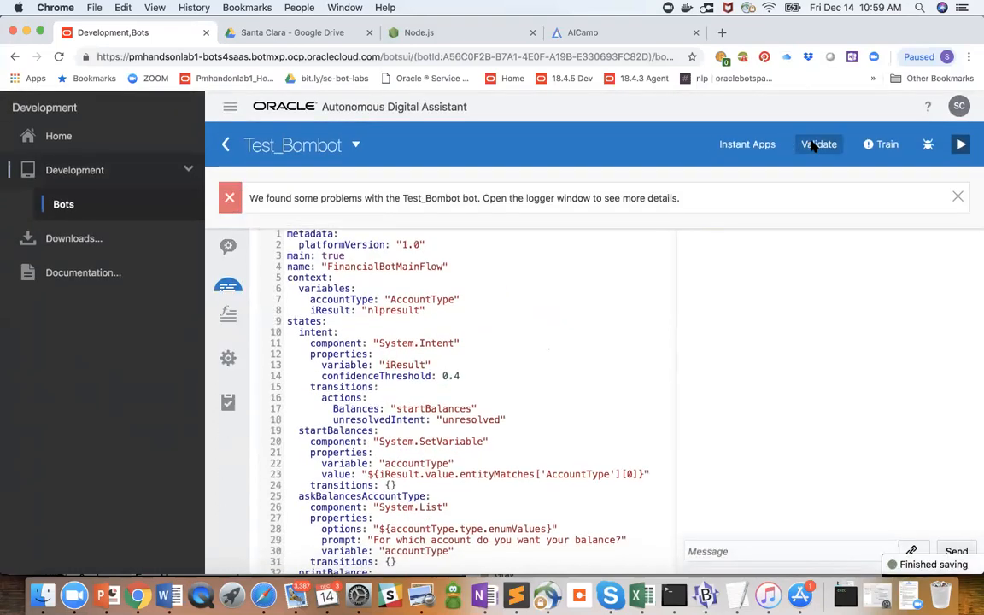
scroll(813, 147, "down", 2)
scroll(531, 384, "down", 3)
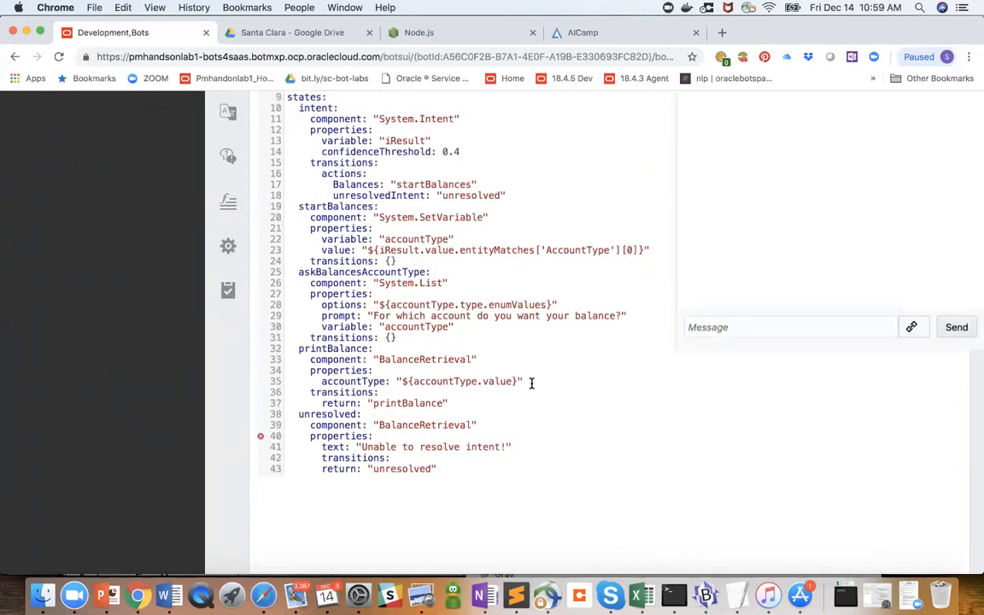
- Dismiss the validation message and return from Test_Bombot to the bots list
scroll(531, 384, "up", 4)
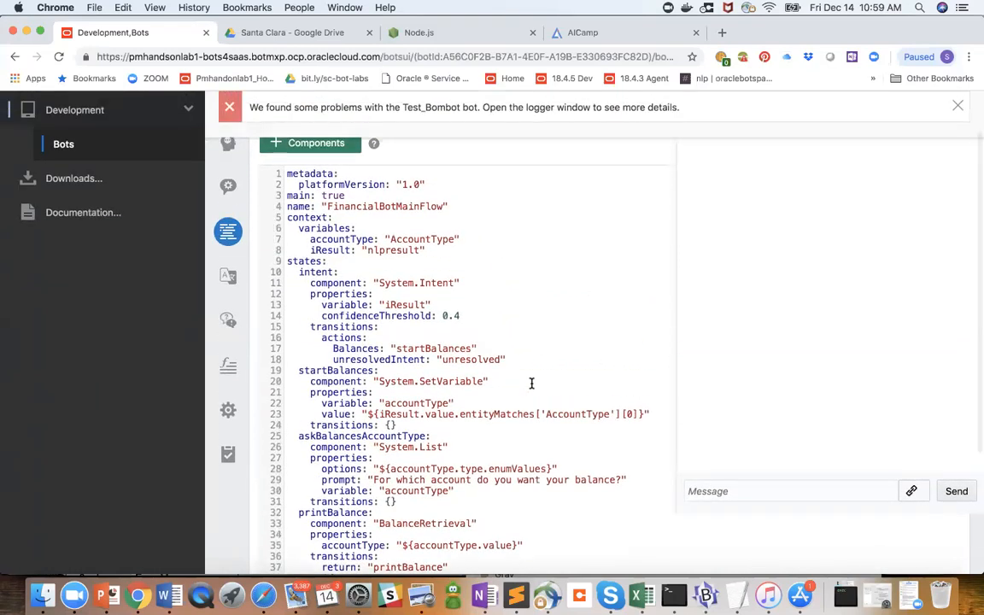
left_click(959, 106)
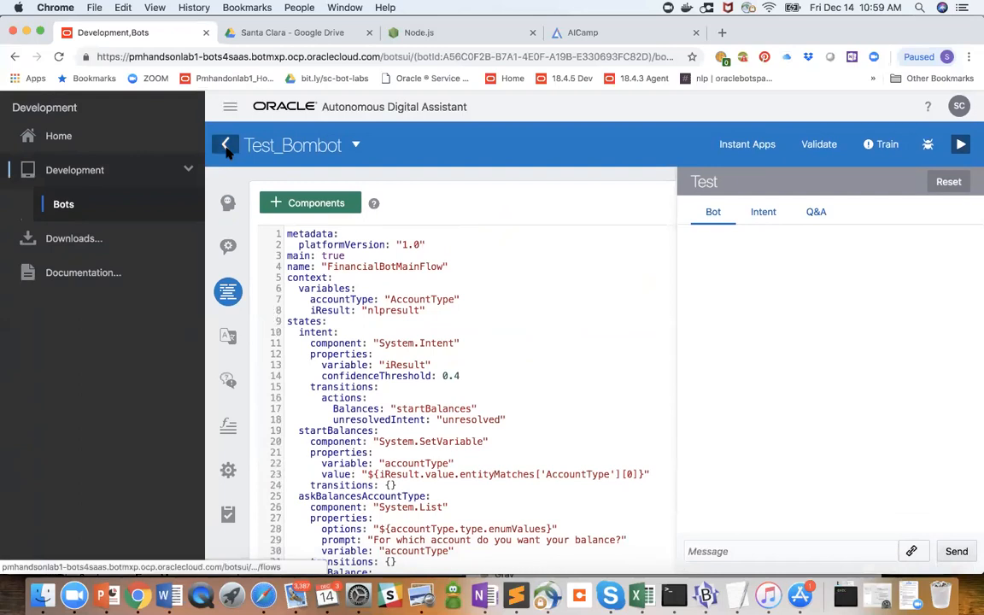
left_click(225, 146)
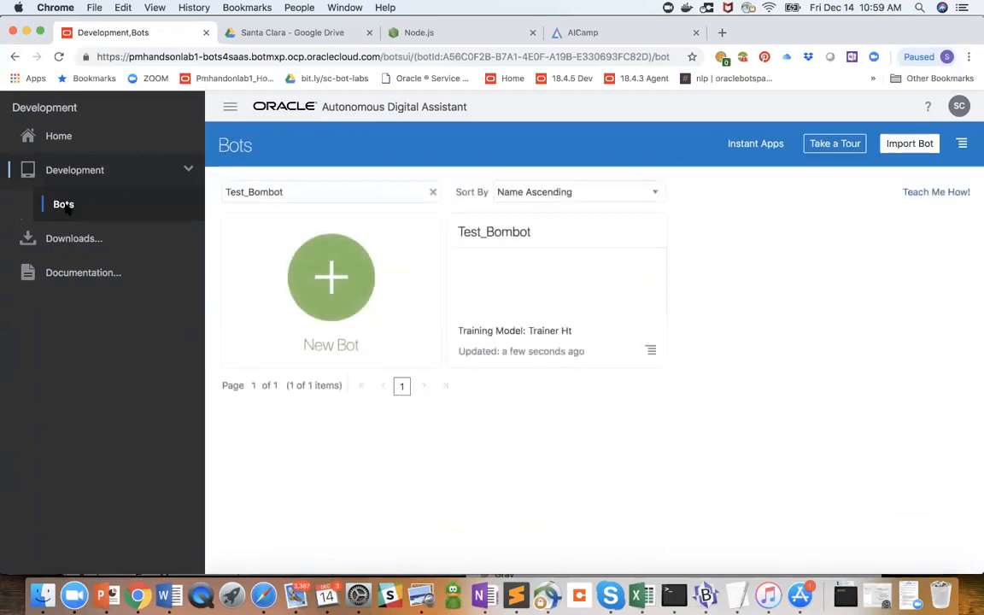